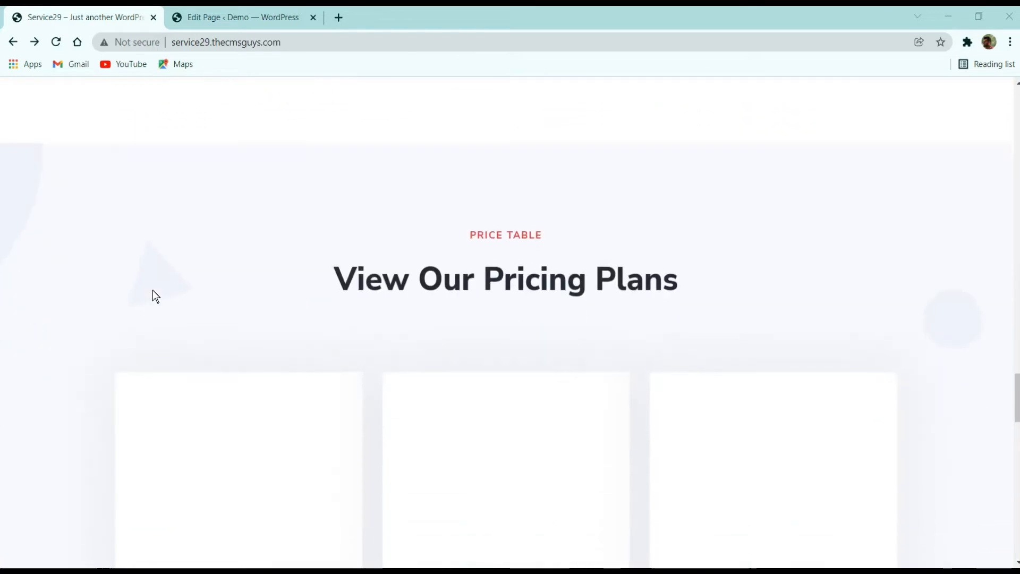
Examine the reference site's pricing section, including the plan illustrations, prices, feature lists and More Info buttons
scroll(155, 296, "down", 3)
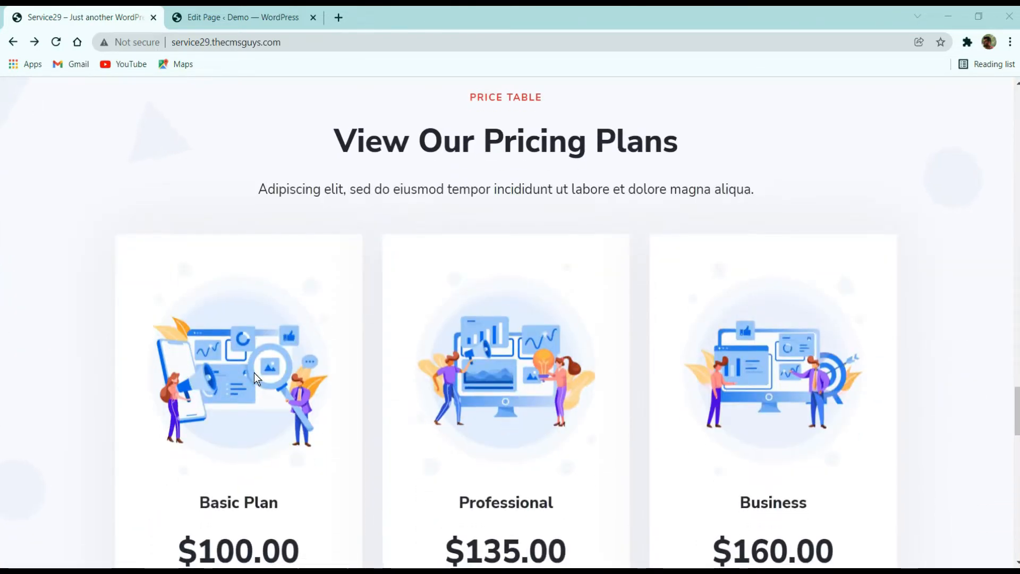
scroll(591, 218, "down", 1)
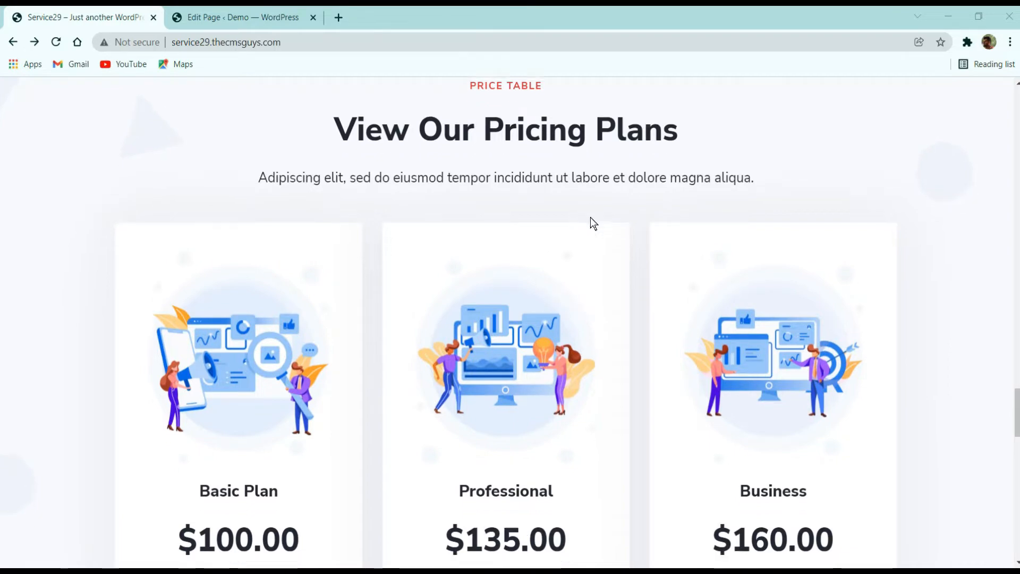
scroll(591, 222, "up", 1)
scroll(591, 221, "down", 5)
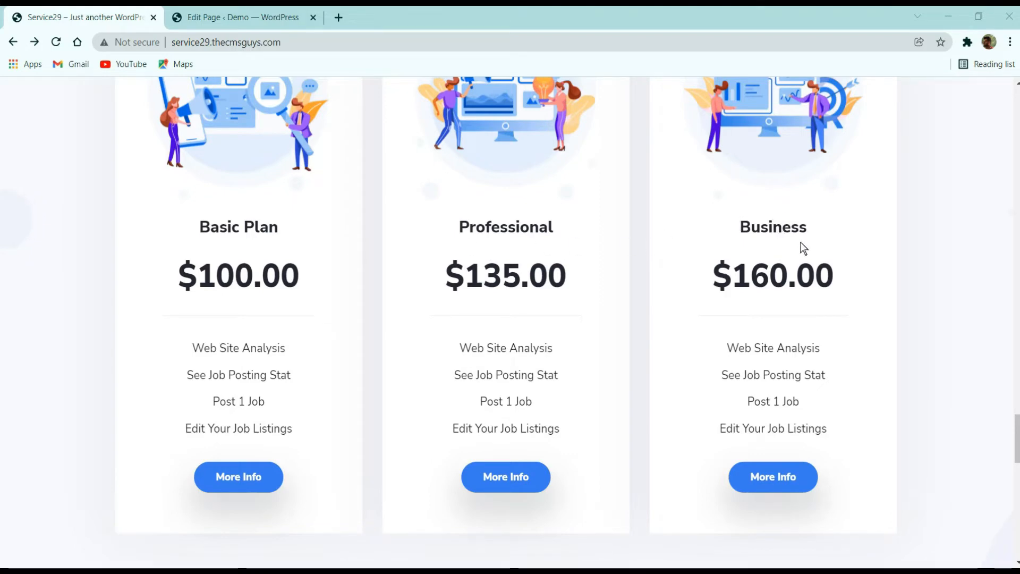
scroll(640, 249, "up", 3)
scroll(529, 280, "down", 3)
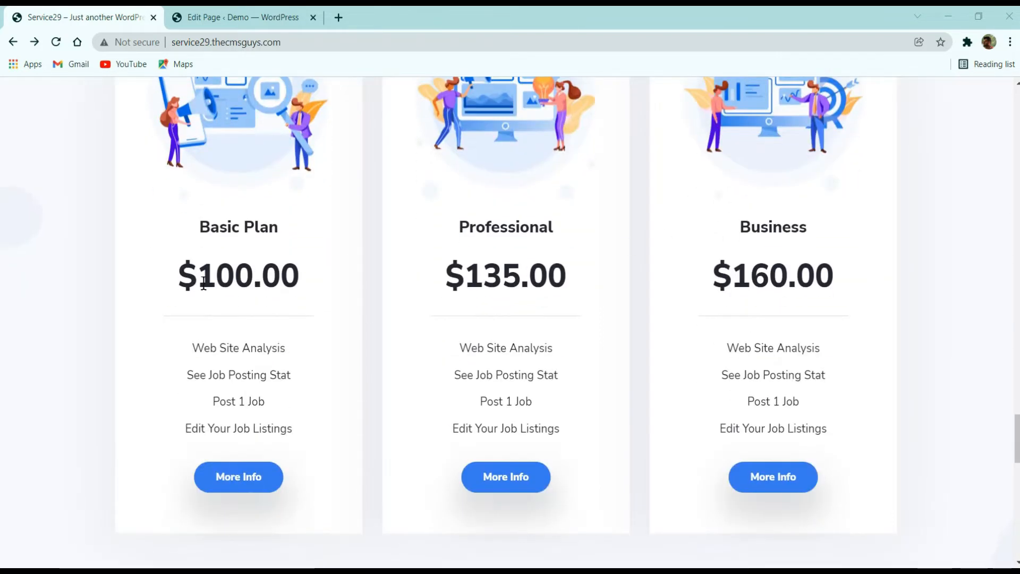
left_click_drag(180, 276, 676, 310)
left_click(684, 319)
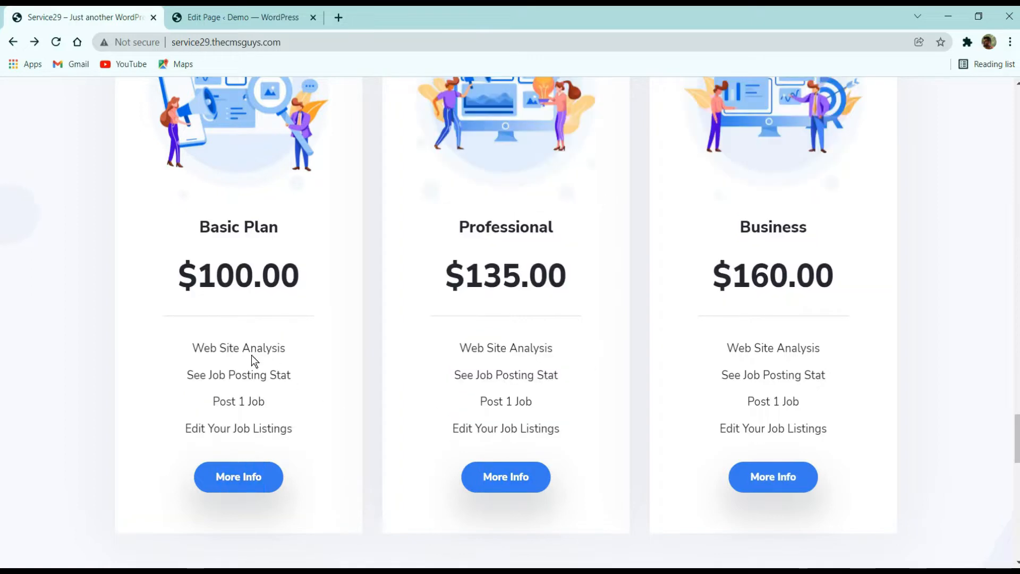
left_click_drag(192, 348, 268, 363)
left_click(262, 387)
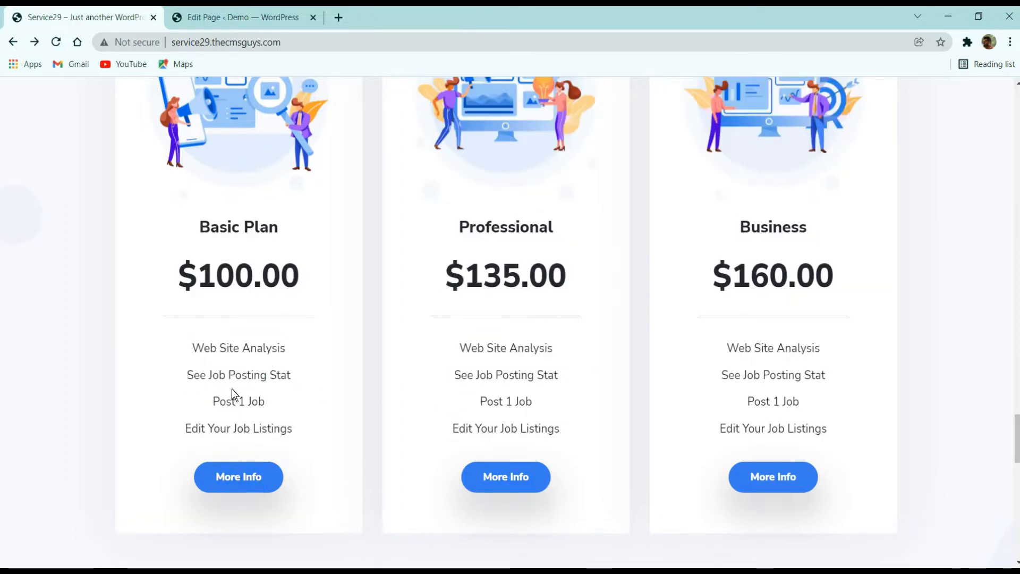
left_click_drag(232, 393, 214, 346)
left_click(208, 345)
scroll(522, 420, "down", 3)
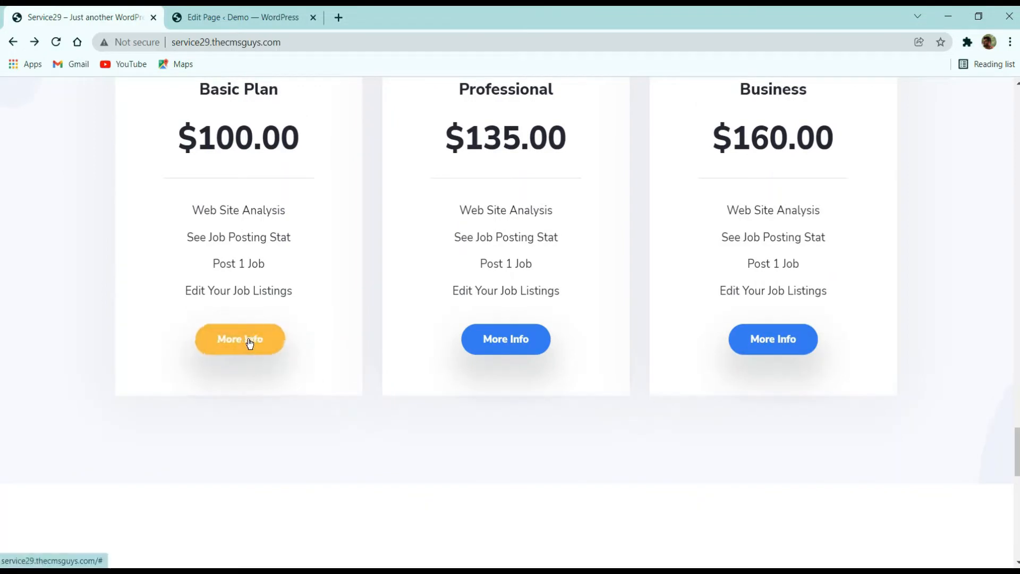
left_click(270, 345)
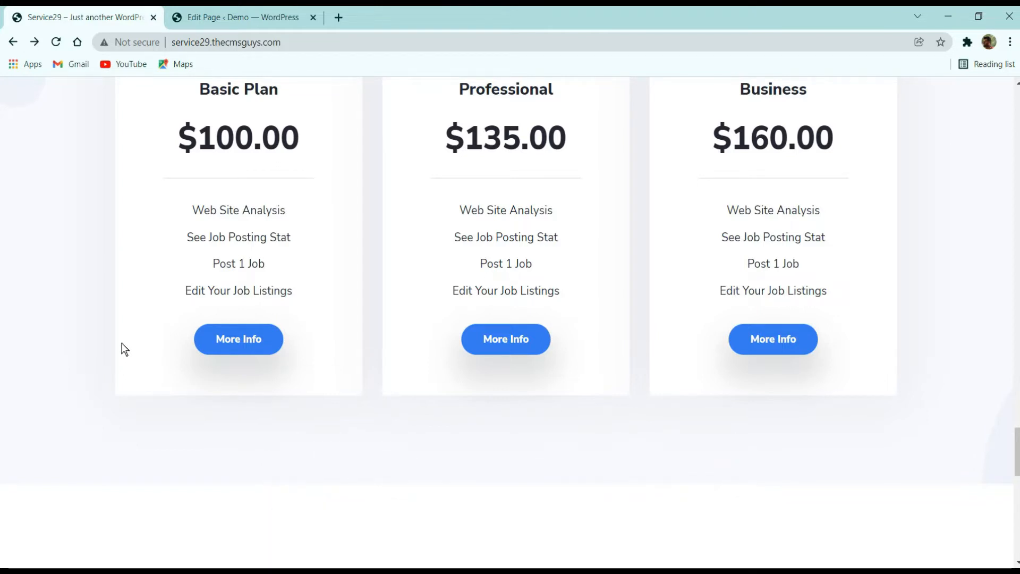
scroll(271, 307, "up", 10)
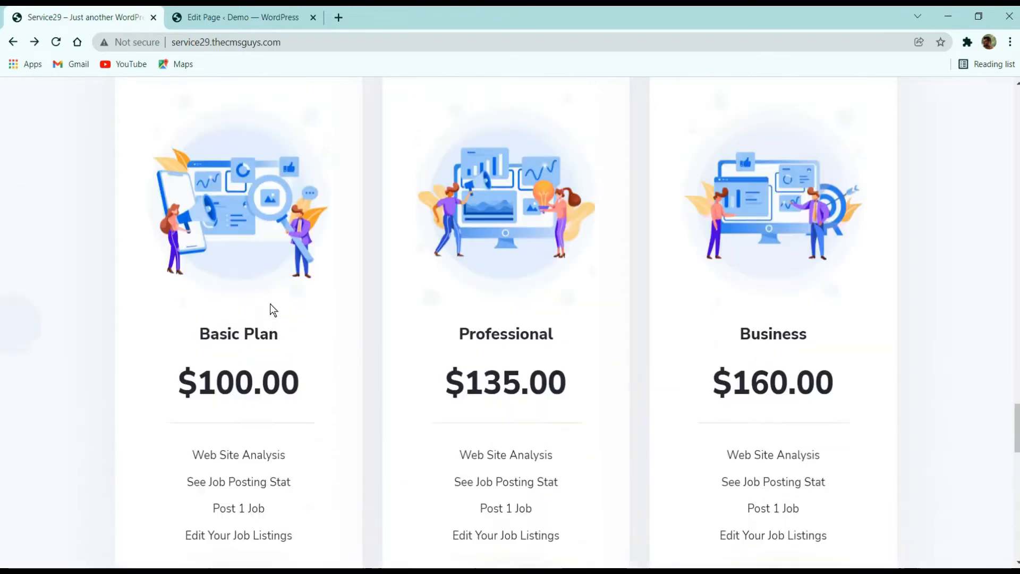
Switch to the demo site's Home page and open it for editing with Elementor
left_click(263, 14)
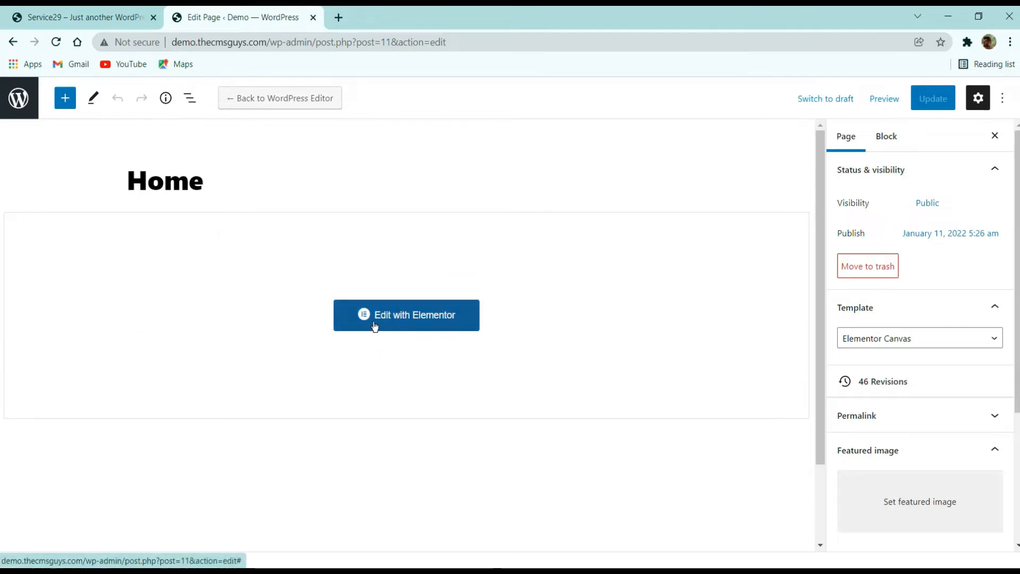
left_click(406, 315)
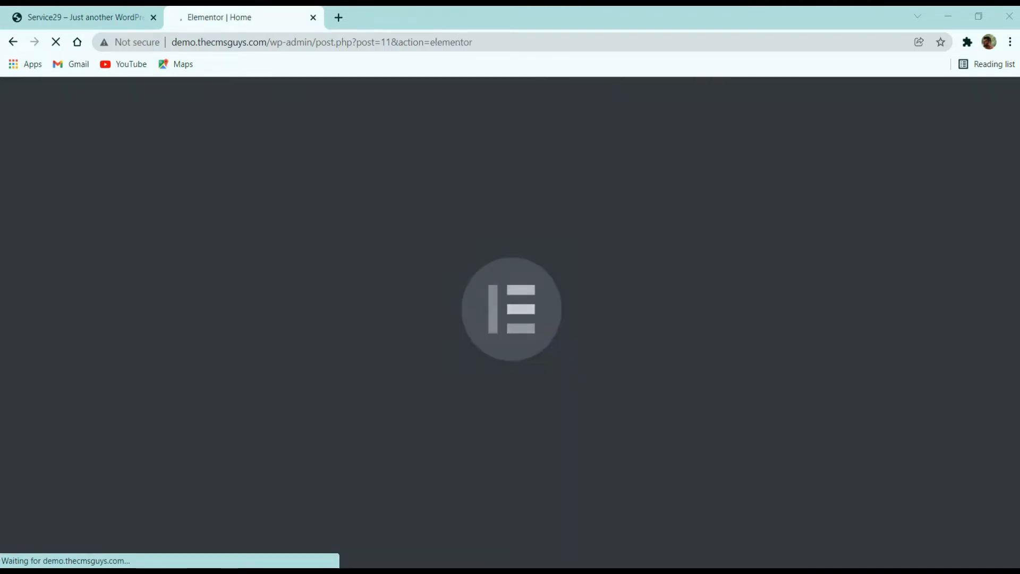
Review the layout of the three pricing cards on the reference site while the editor loads
left_click(79, 10)
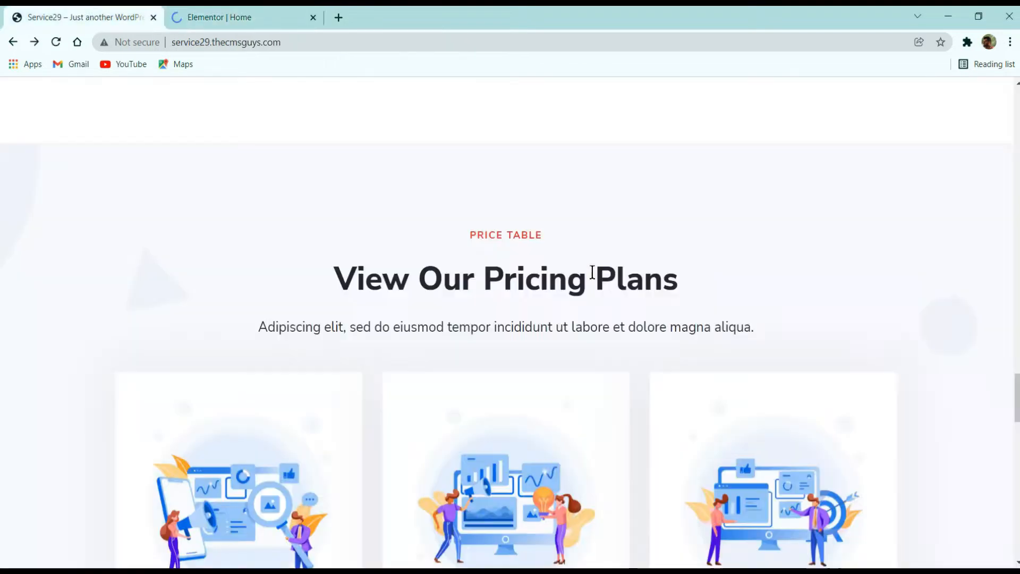
scroll(484, 320, "down", 5)
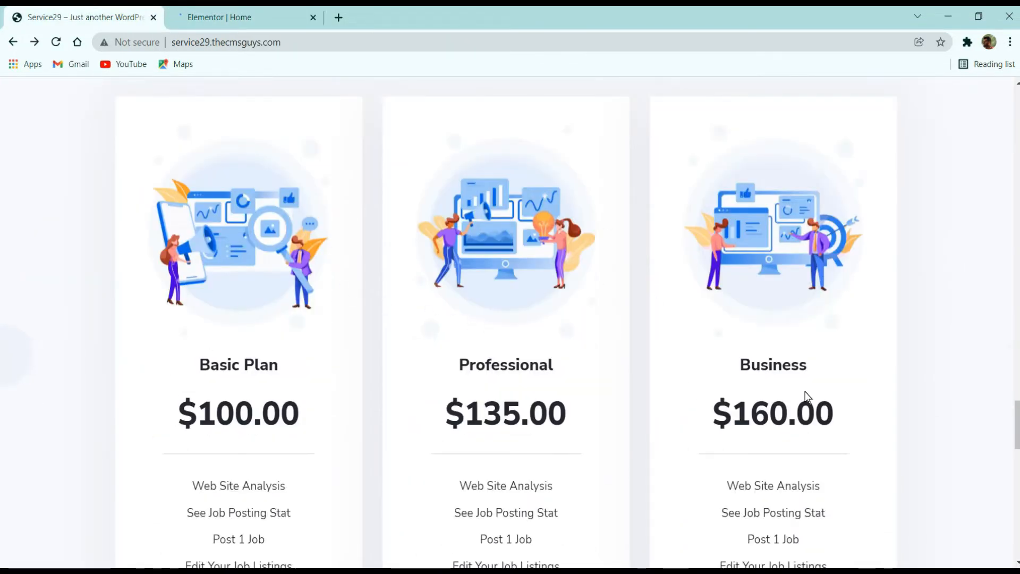
scroll(808, 398, "down", 3)
scroll(87, 351, "up", 5)
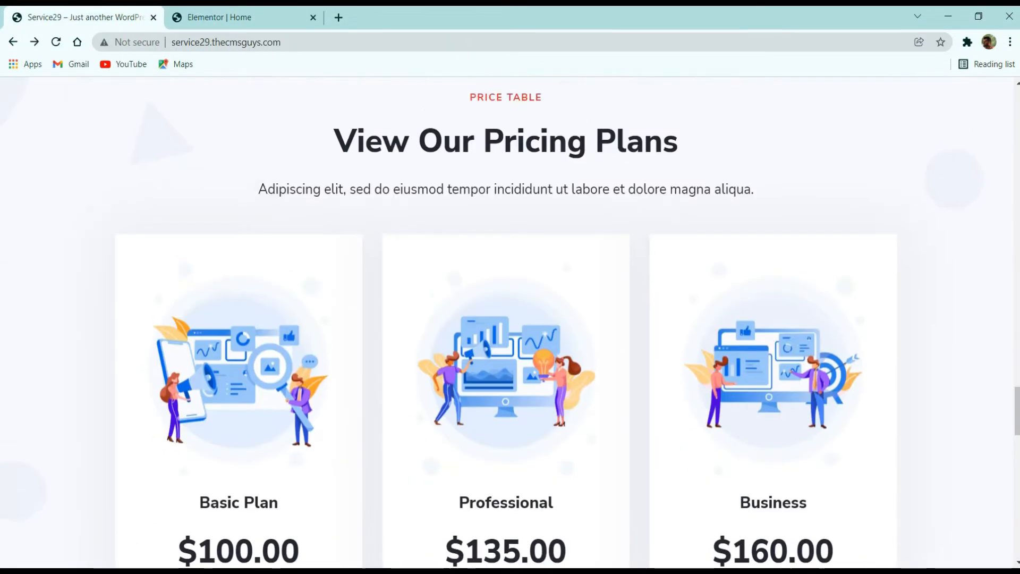
scroll(215, 200, "down", 3)
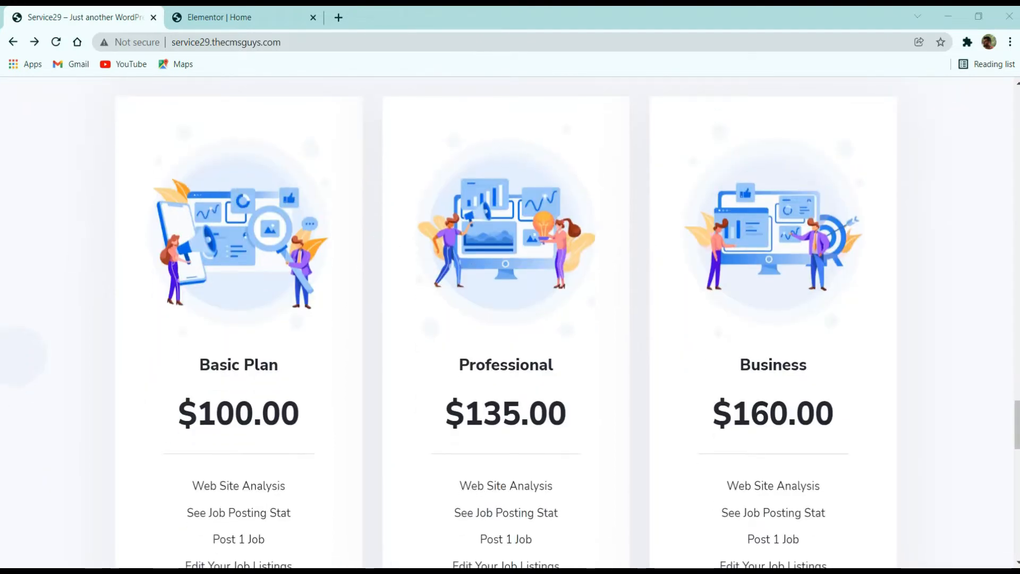
scroll(649, 305, "down", 3)
scroll(340, 220, "up", 3)
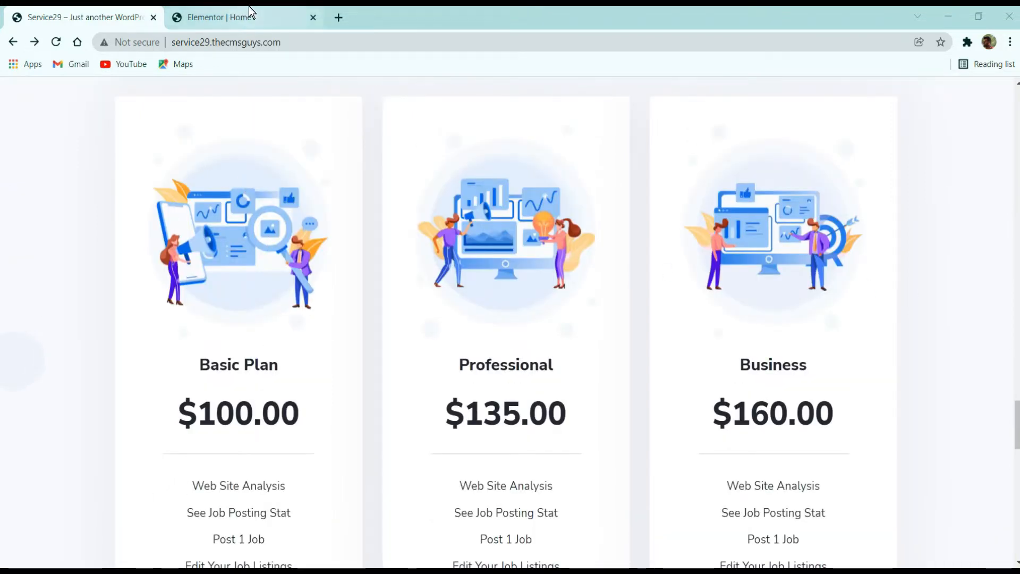
Add a section with three equal columns at the end of the Home page in Elementor and update the page
left_click(229, 13)
scroll(406, 268, "down", 10)
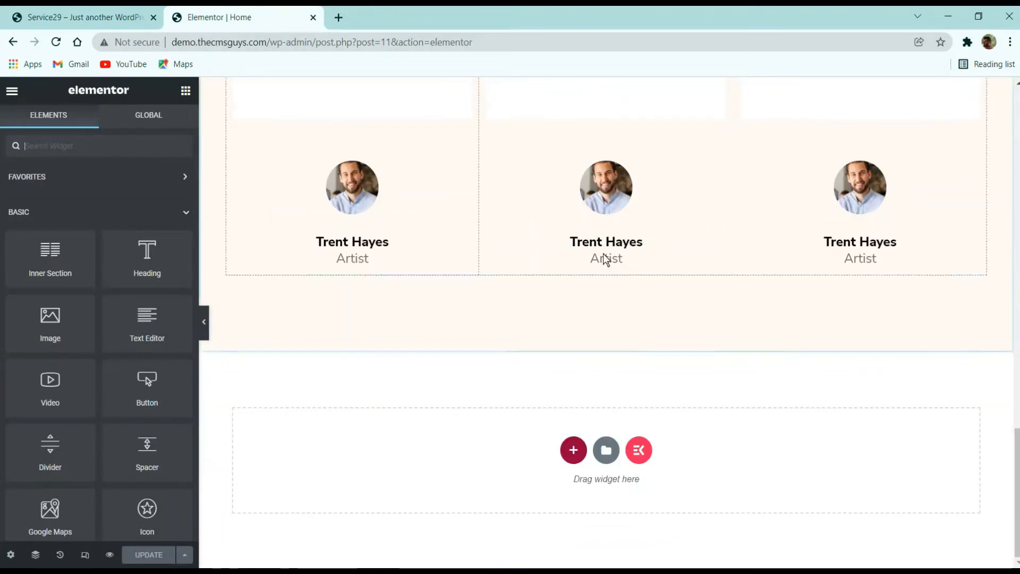
left_click(574, 450)
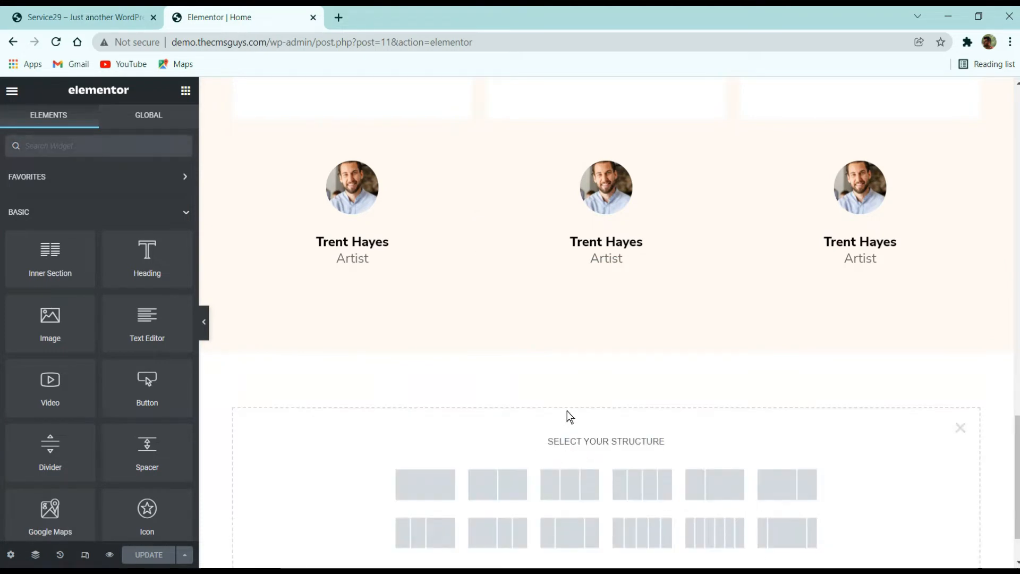
scroll(595, 409, "down", 1)
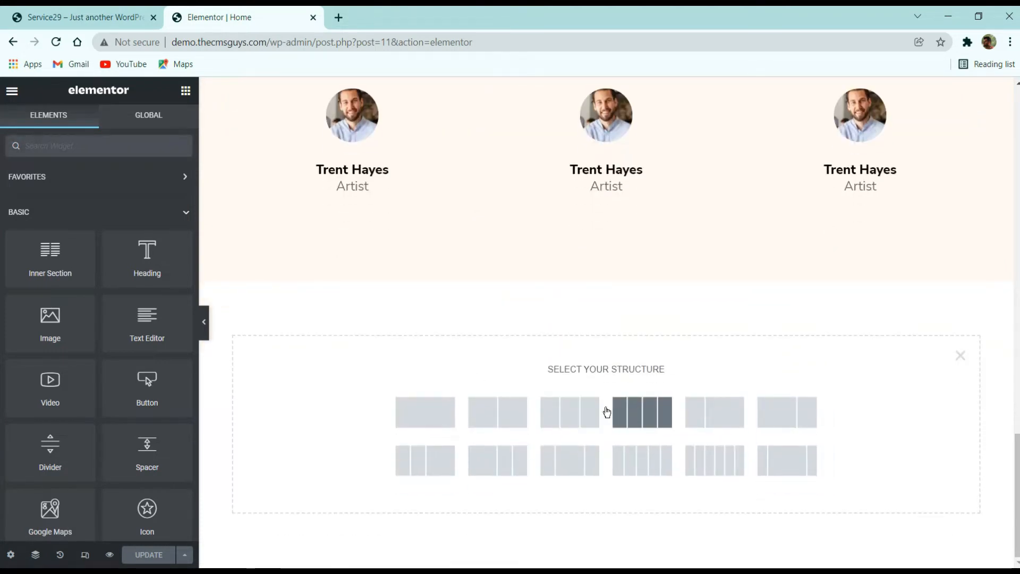
left_click(570, 412)
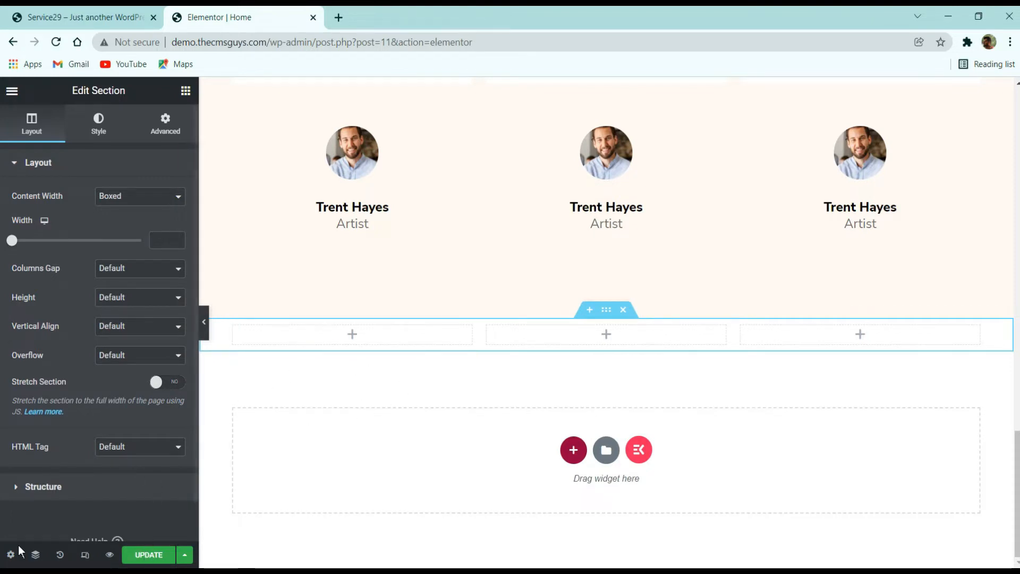
left_click(147, 555)
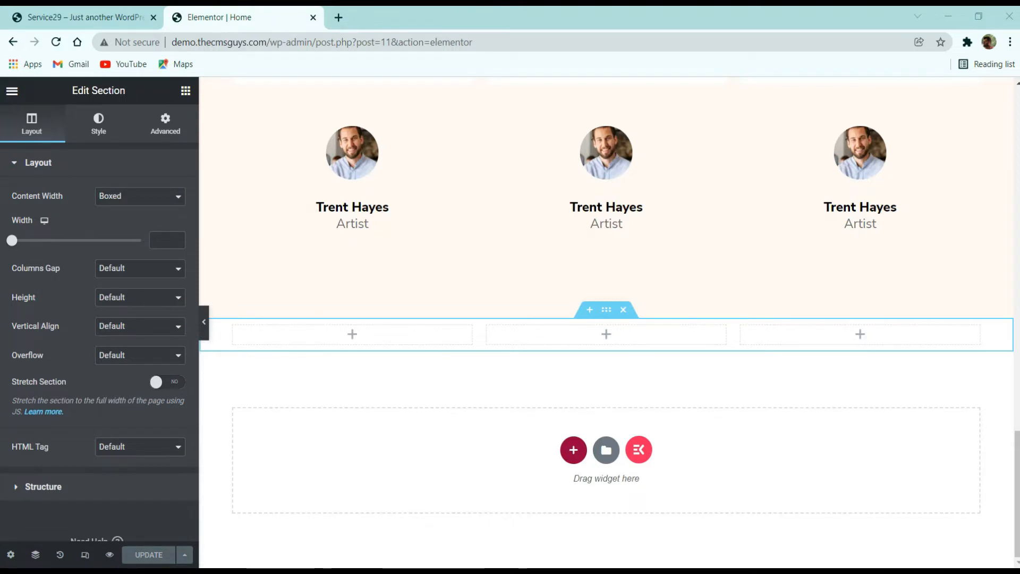
Check the reference pricing cards, find the Image widget and place it in the first column of the new section
left_click(83, 17)
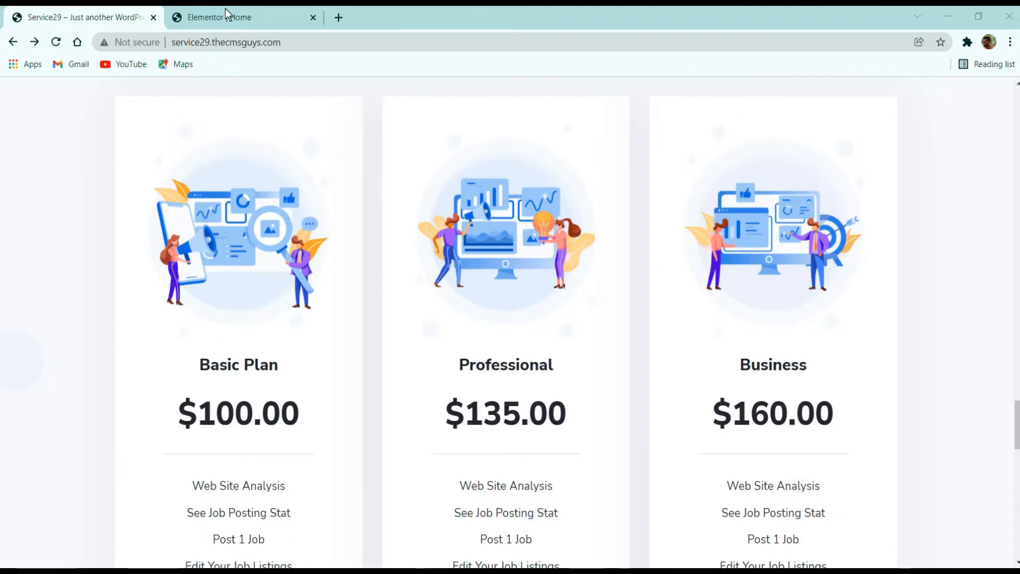
left_click(218, 20)
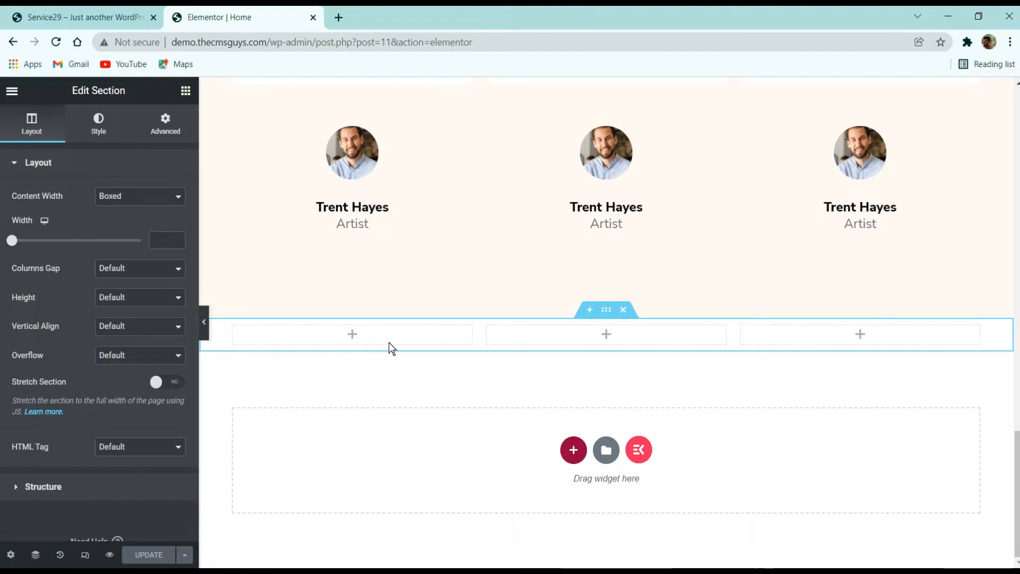
left_click(186, 91)
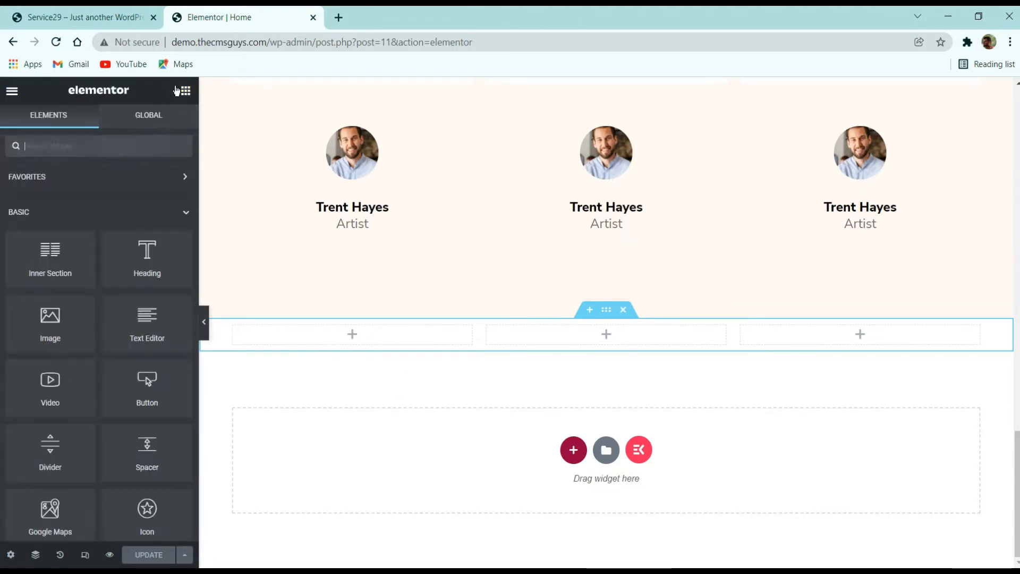
left_click(102, 145)
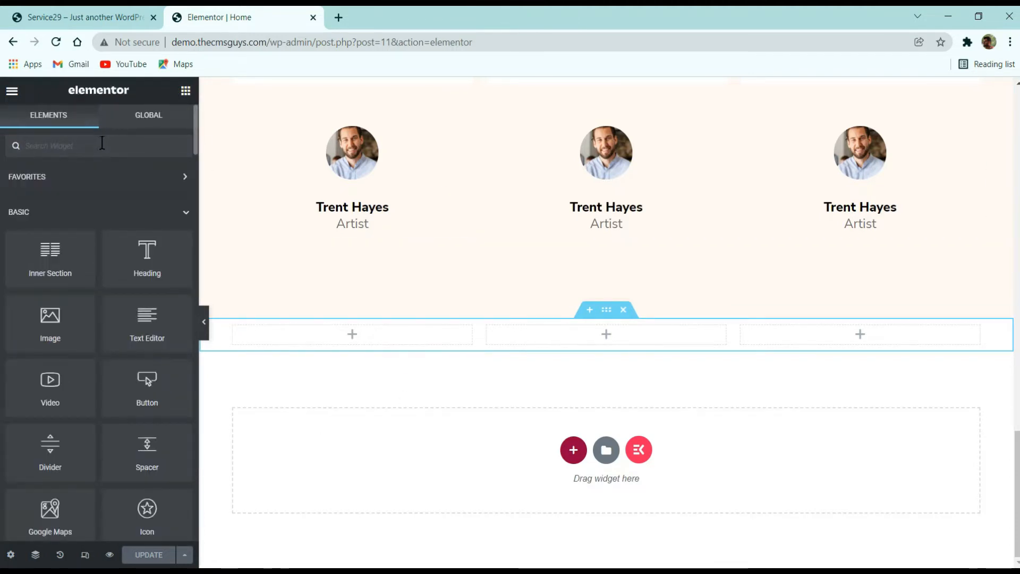
type("image")
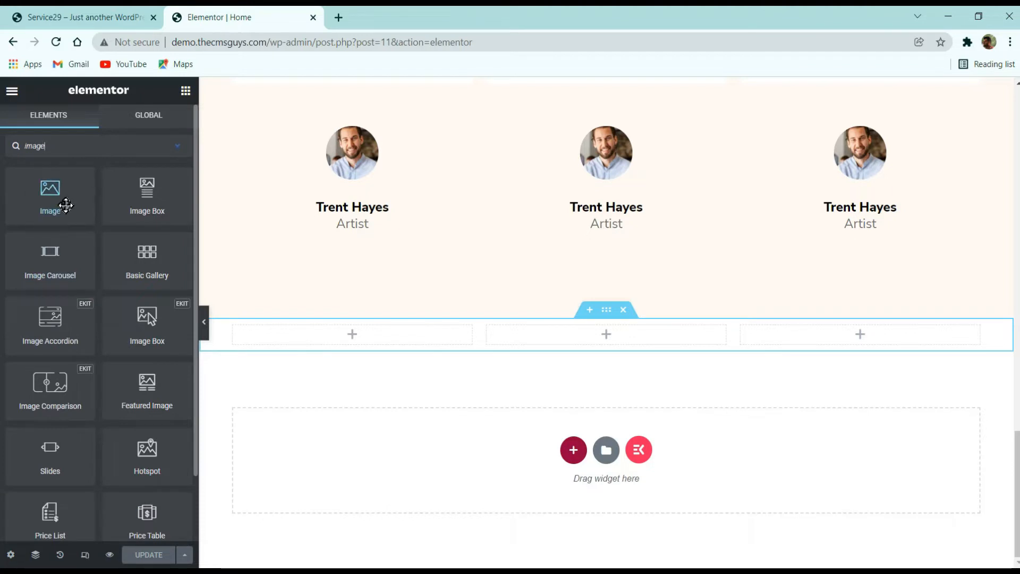
left_click_drag(66, 202, 393, 349)
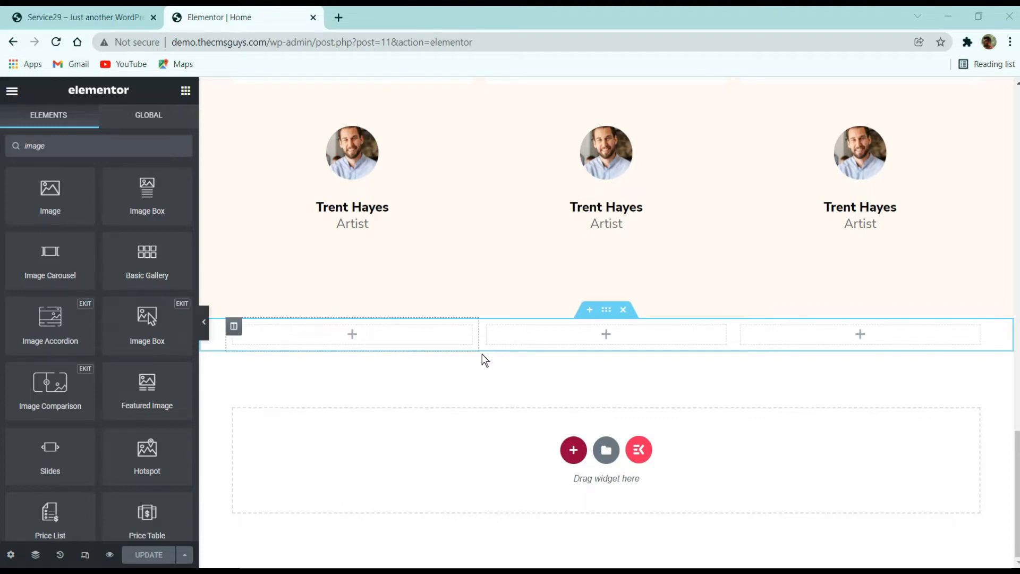
left_click_drag(67, 202, 326, 335)
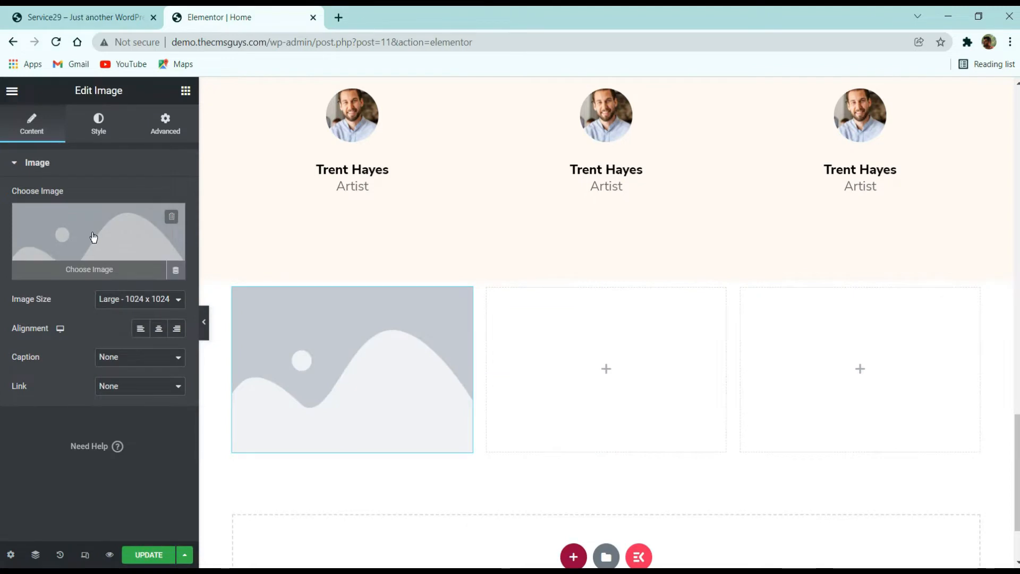
Upload 1.jpg to the media library and insert it as the first column's image
left_click(94, 240)
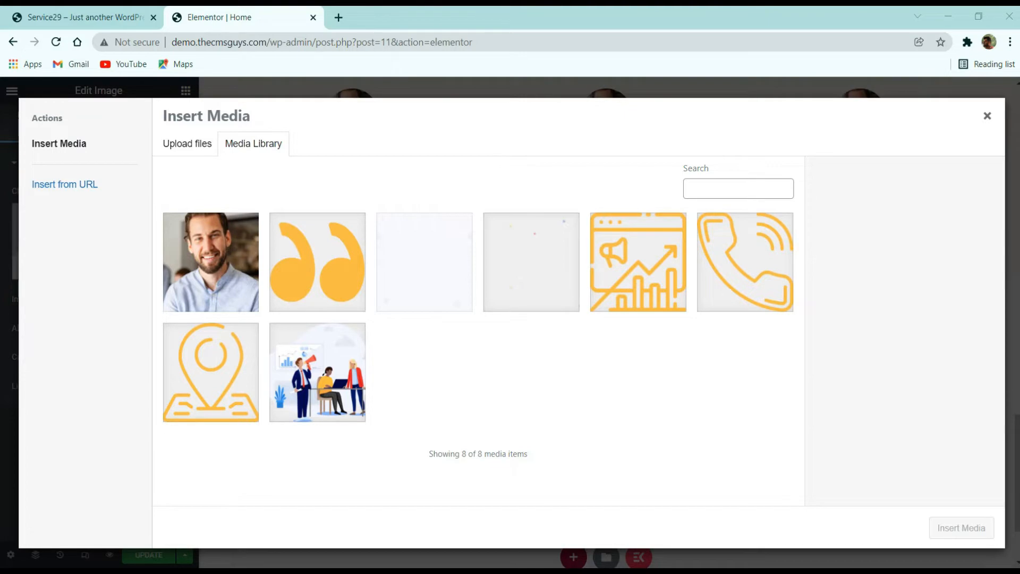
left_click_drag(362, 432, 361, 432)
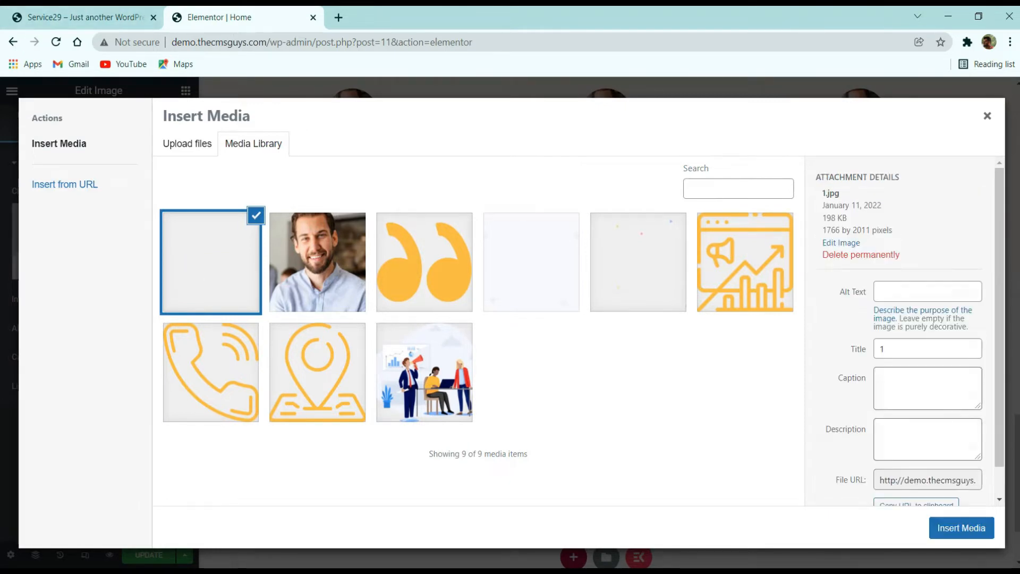
left_click(946, 531)
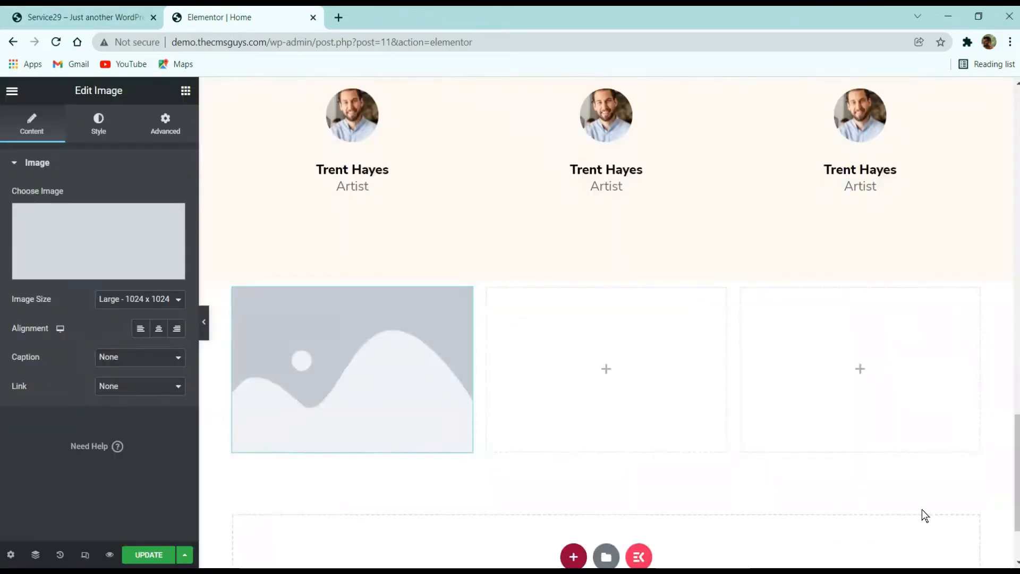
scroll(646, 307, "down", 3)
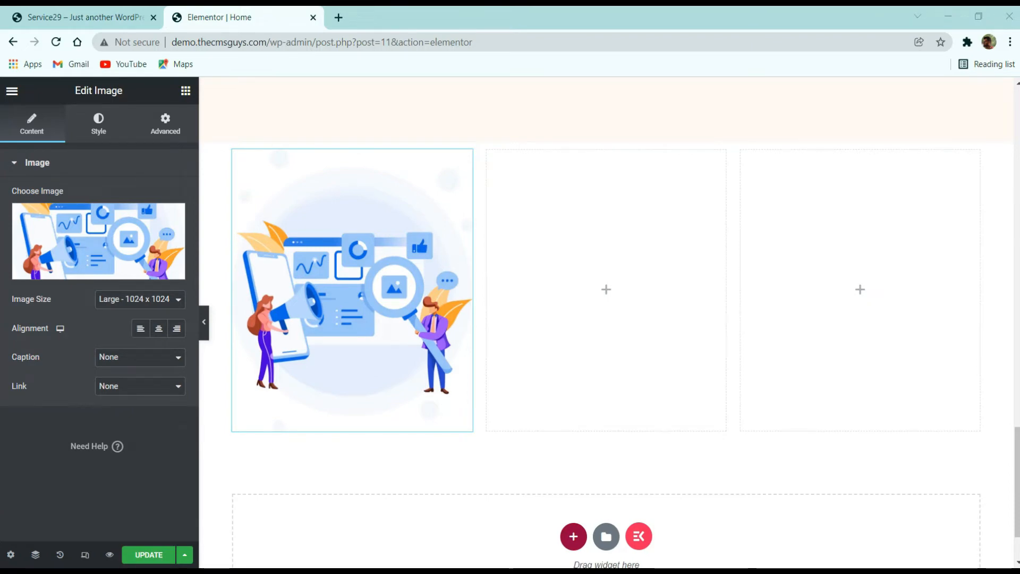
Set the width of the first column's image to 100%
left_click(98, 122)
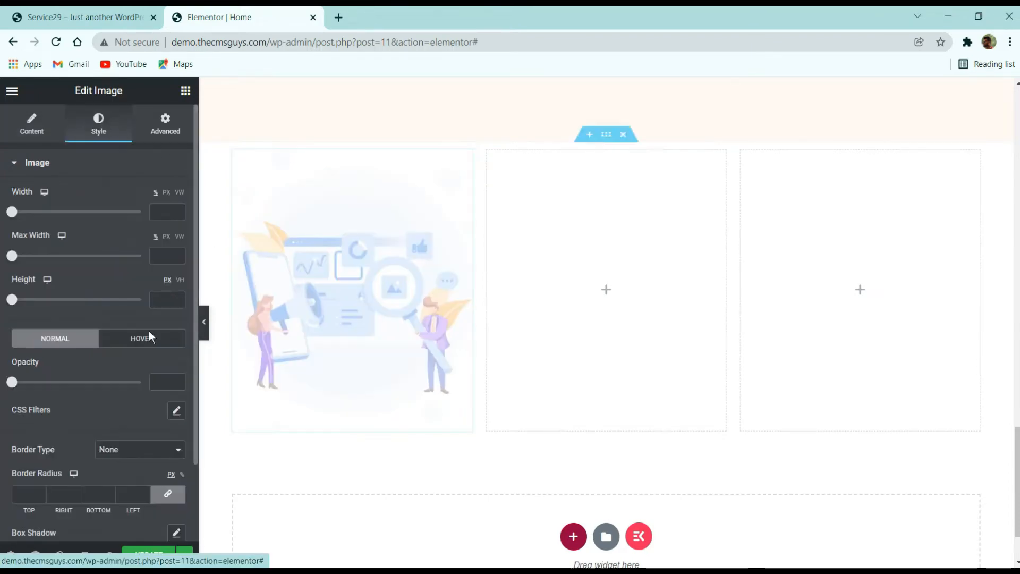
left_click(166, 211)
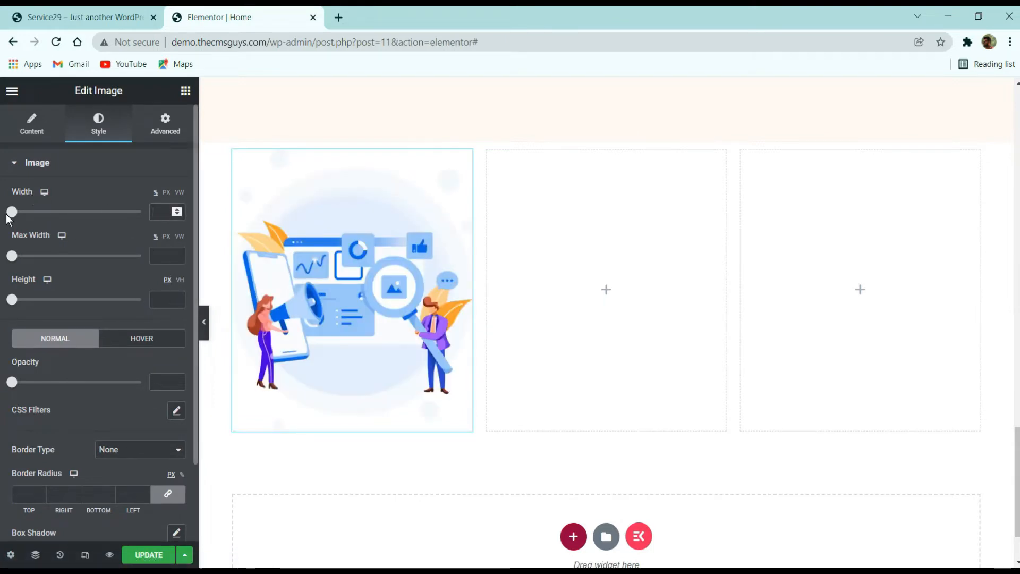
left_click_drag(10, 212, 191, 229)
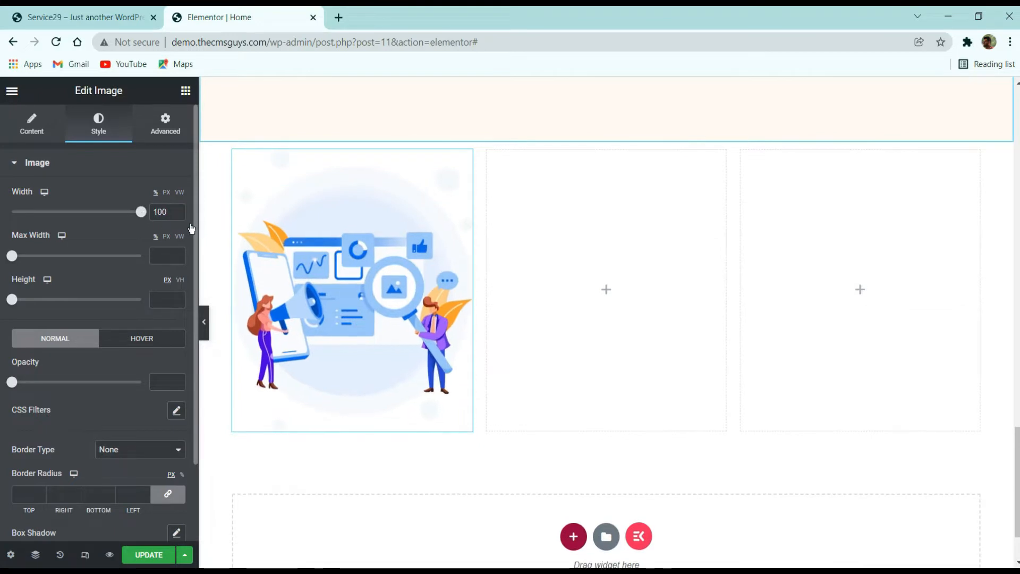
Set the maximum width of the first column's image to 250 px and compare it with the reference pricing cards
left_click(167, 237)
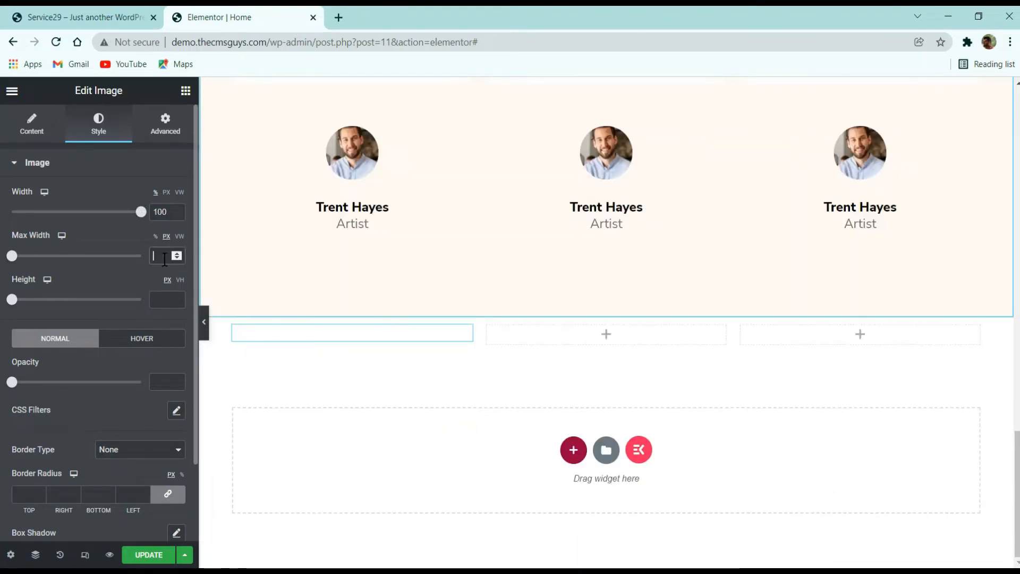
left_click(160, 257)
type("250")
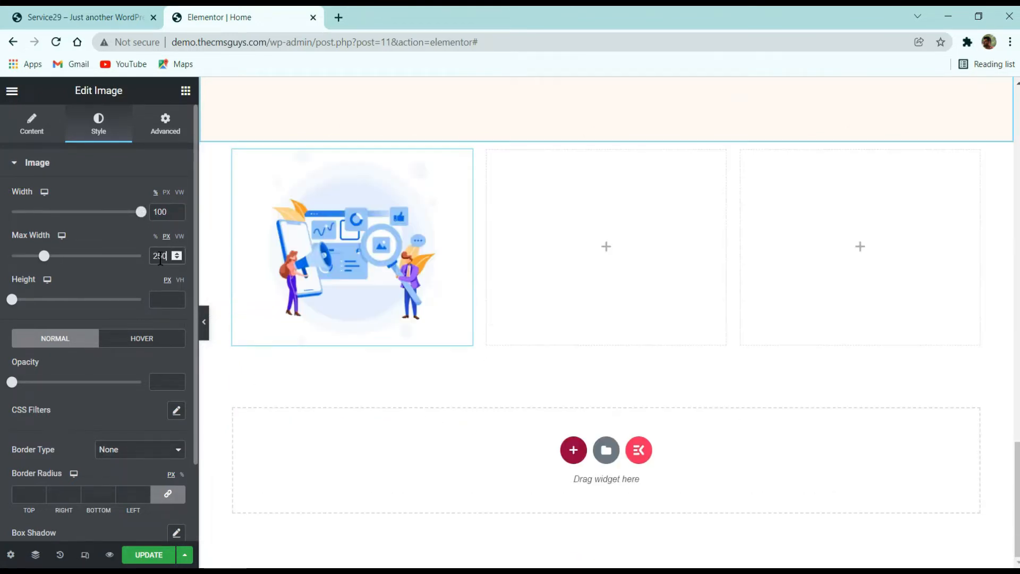
key("Up")
key("Up")
key("Up")
key("Up")
key("Up")
key("Up")
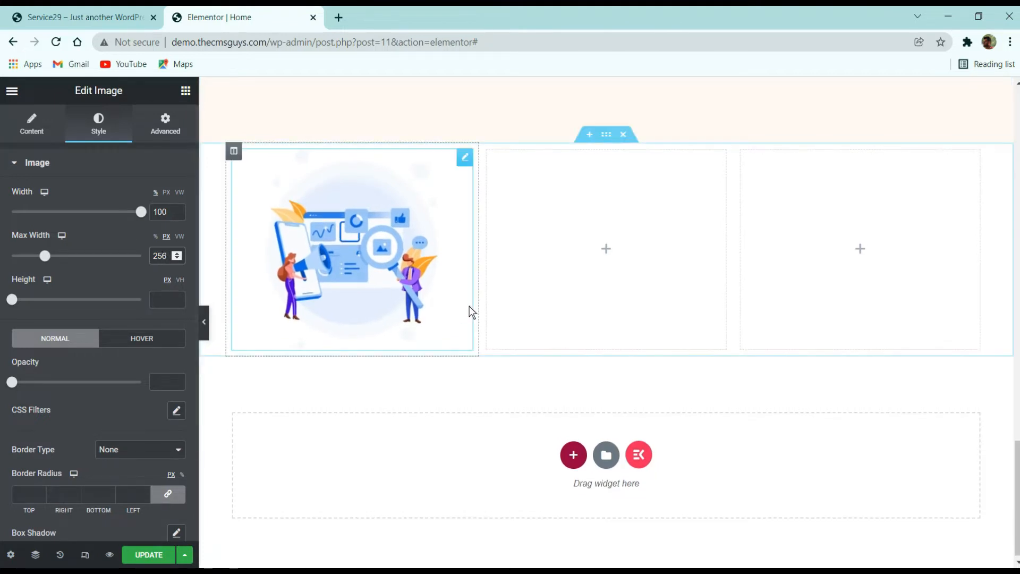
key("Down")
key("Down")
key("Down")
key("Down")
key("Down")
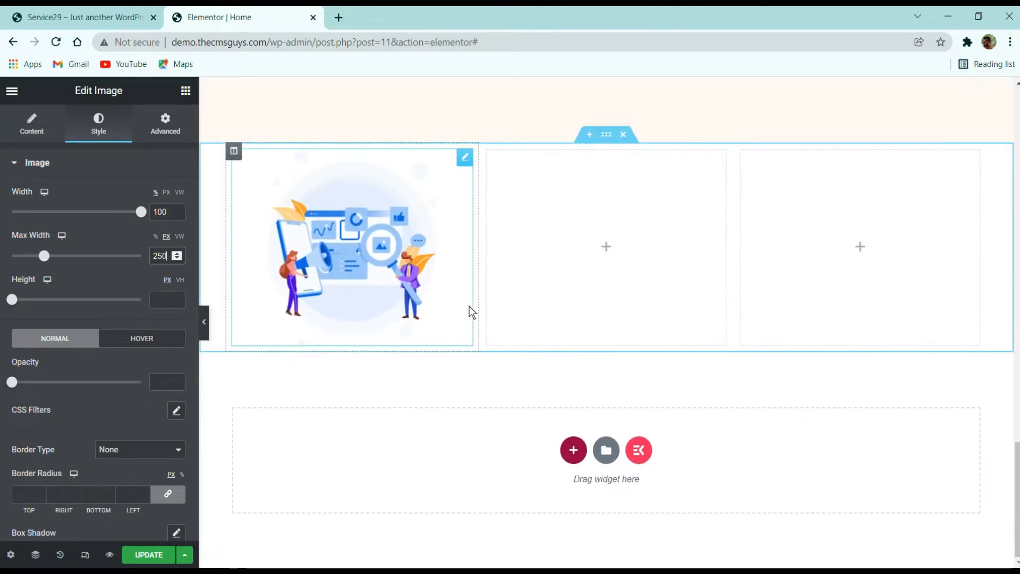
left_click(80, 16)
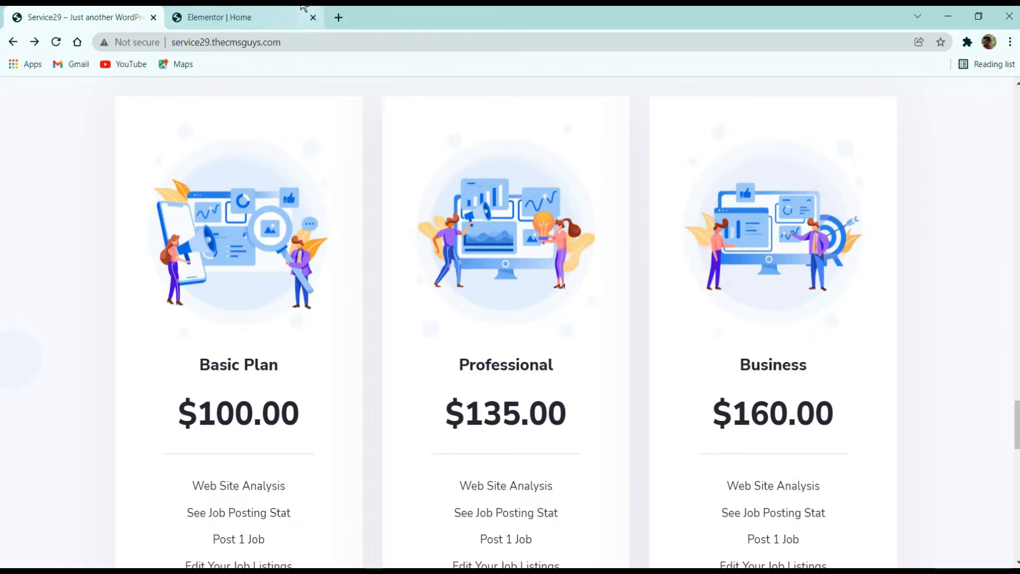
left_click(287, 14)
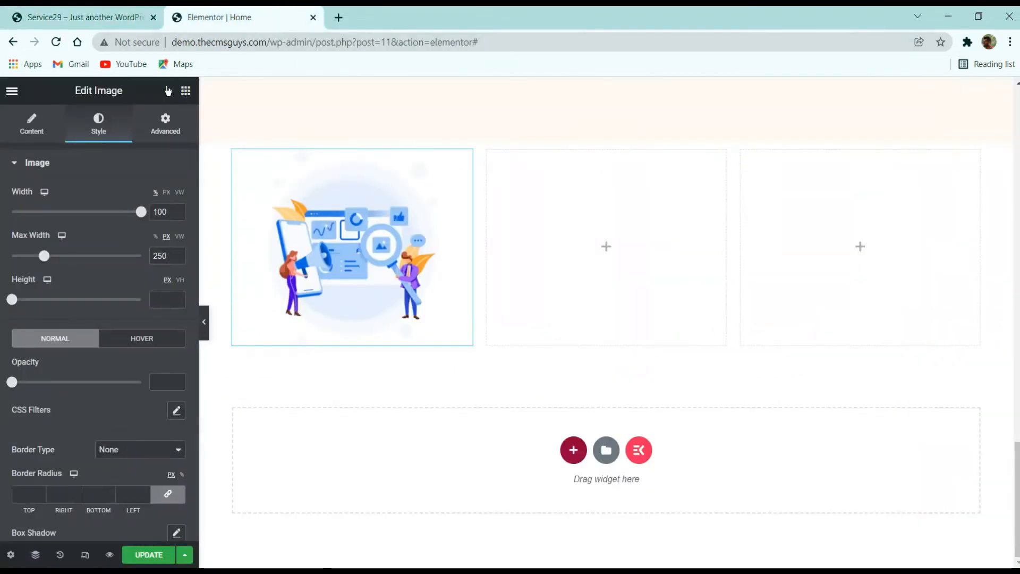
Add a Heading widget below the first column's image and title it "Basic Plan", copied from the reference site
left_click(184, 92)
left_click_drag(138, 267, 376, 323)
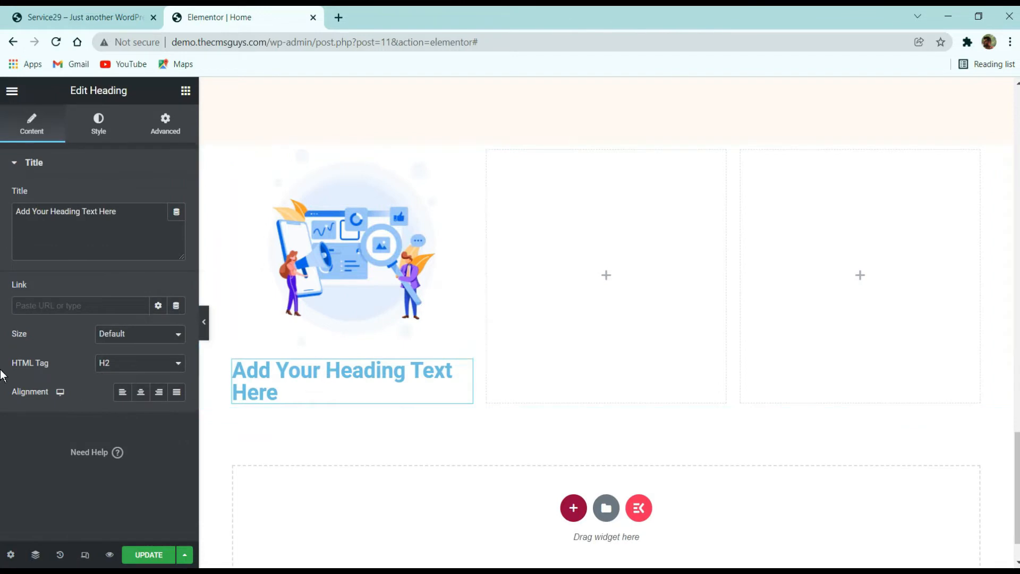
left_click(39, 13)
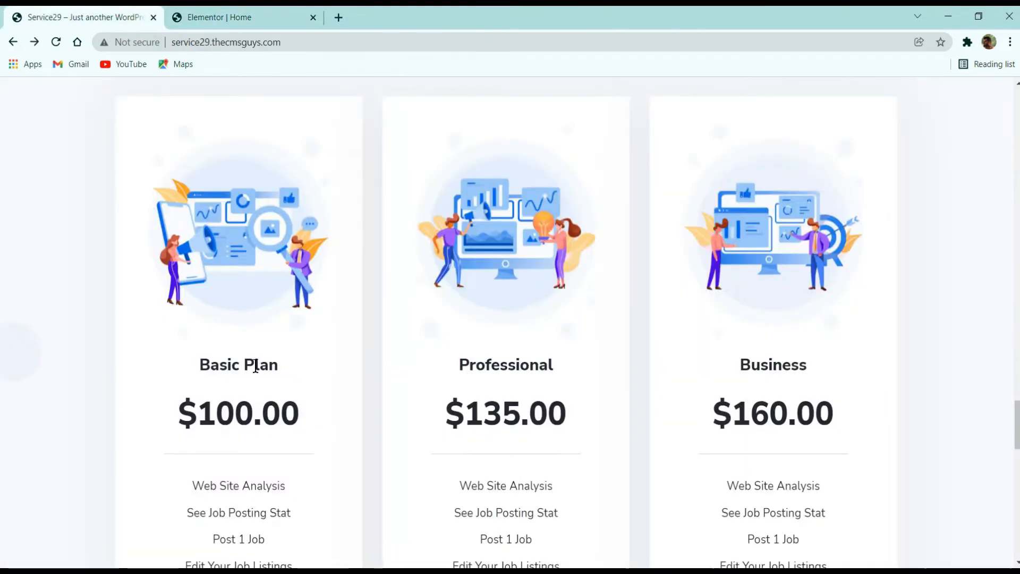
triple_click(255, 367)
key("ctrl+c")
left_click(222, 12)
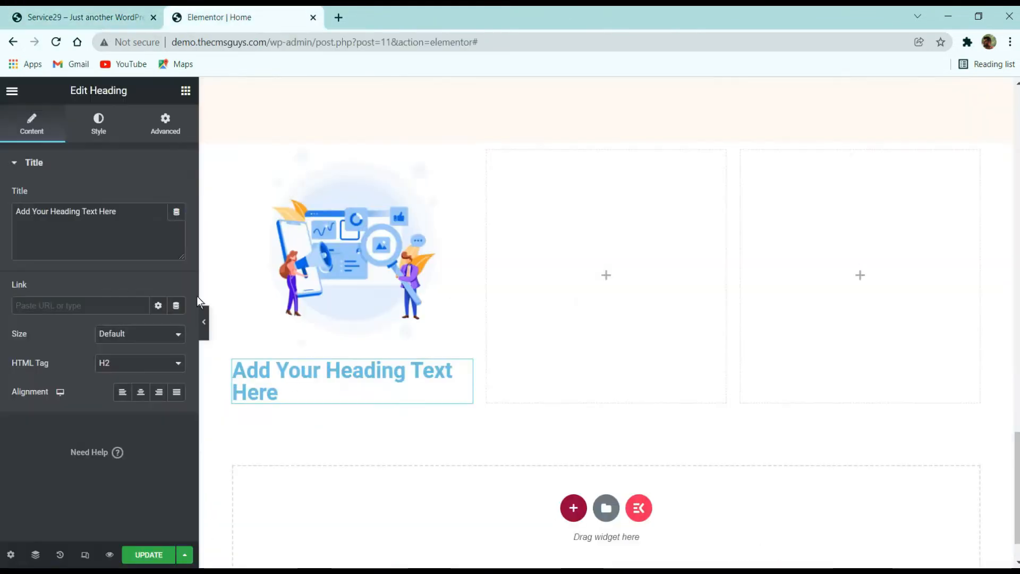
left_click(106, 162)
left_click(97, 166)
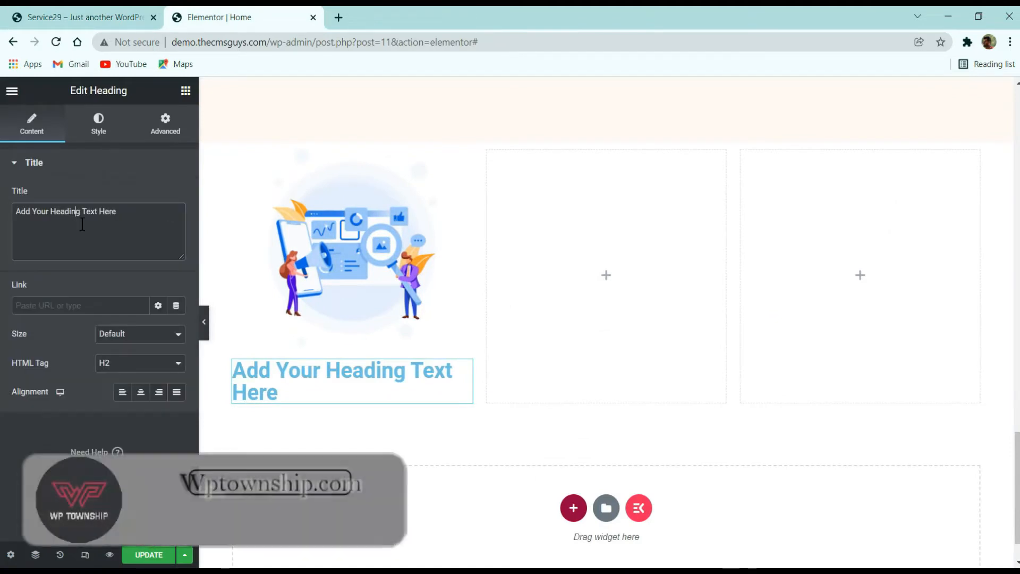
triple_click(85, 220)
key("ctrl+v")
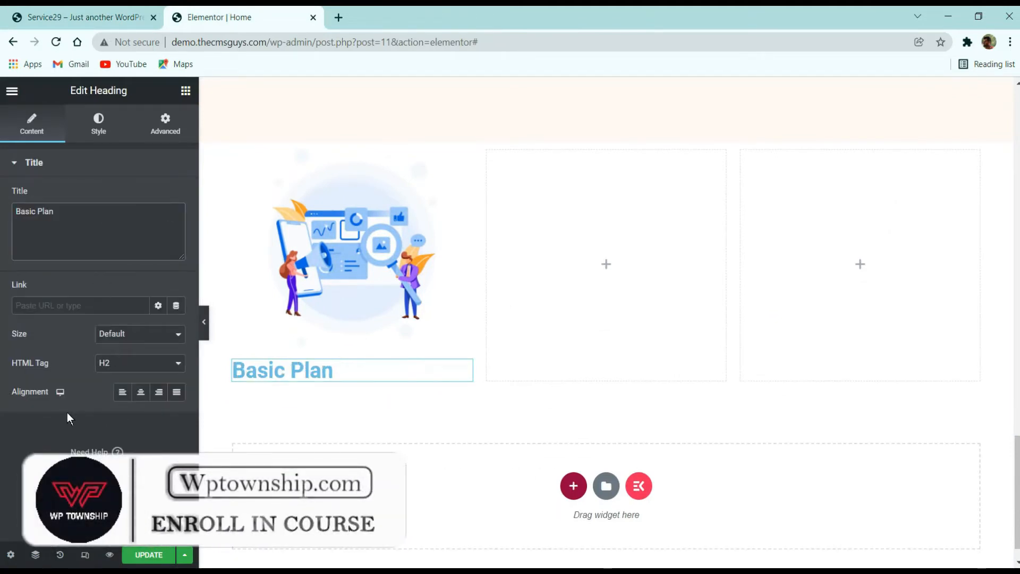
Centre the Basic Plan heading and set its text color to dark grey #282828
left_click(141, 392)
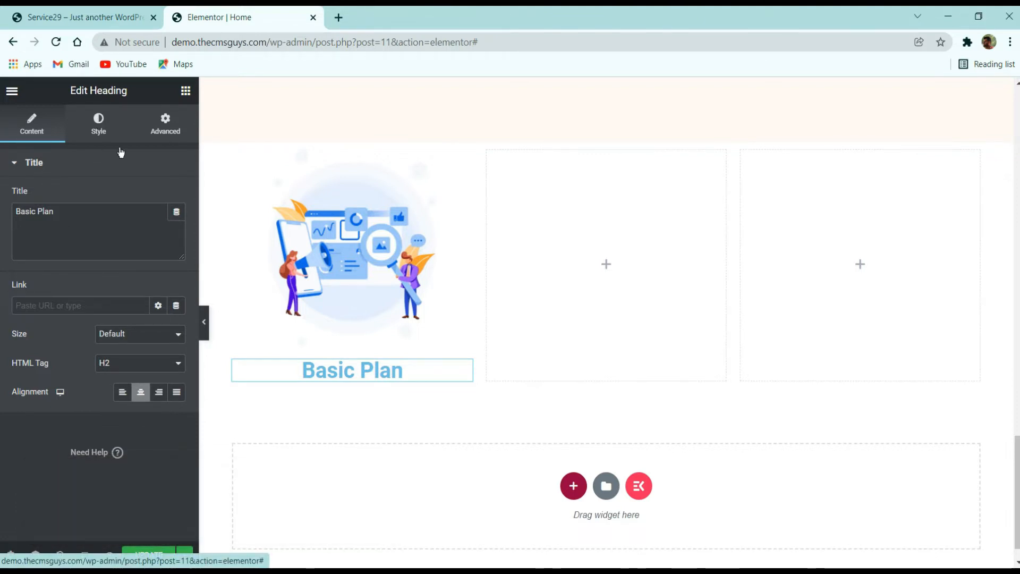
left_click(98, 125)
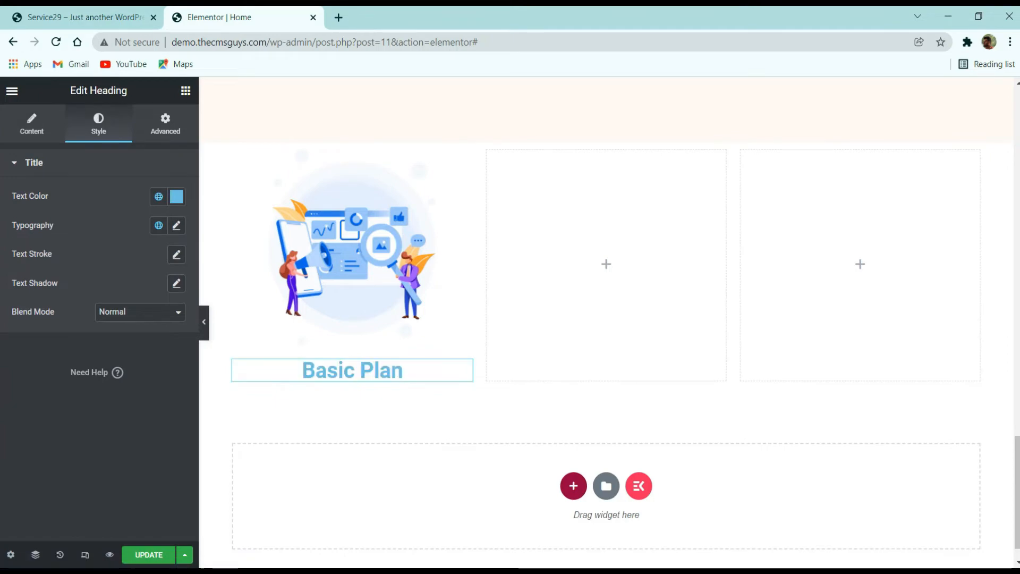
left_click(180, 203)
left_click(179, 204)
left_click(177, 204)
left_click(83, 344)
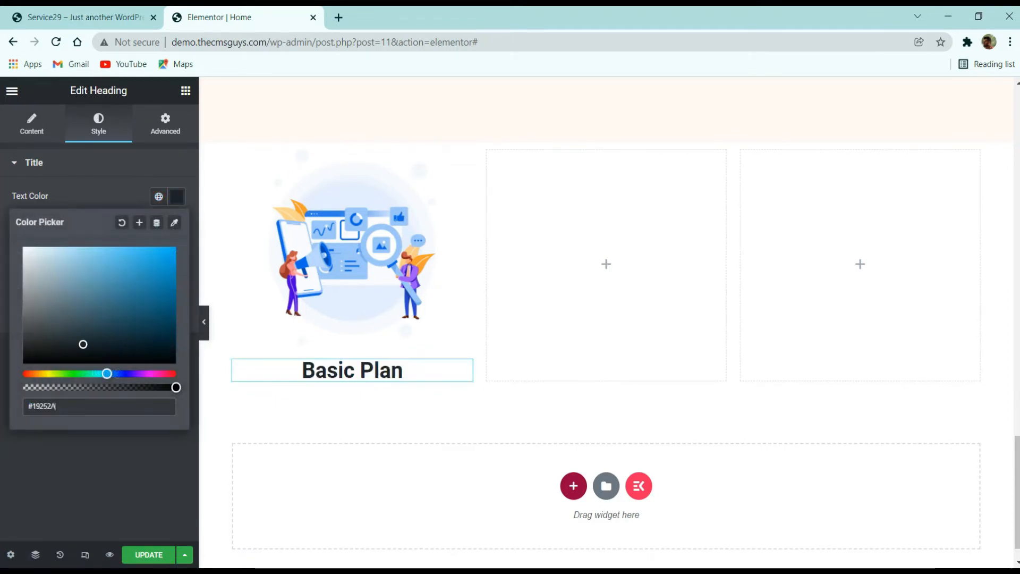
left_click_drag(83, 344, 24, 345)
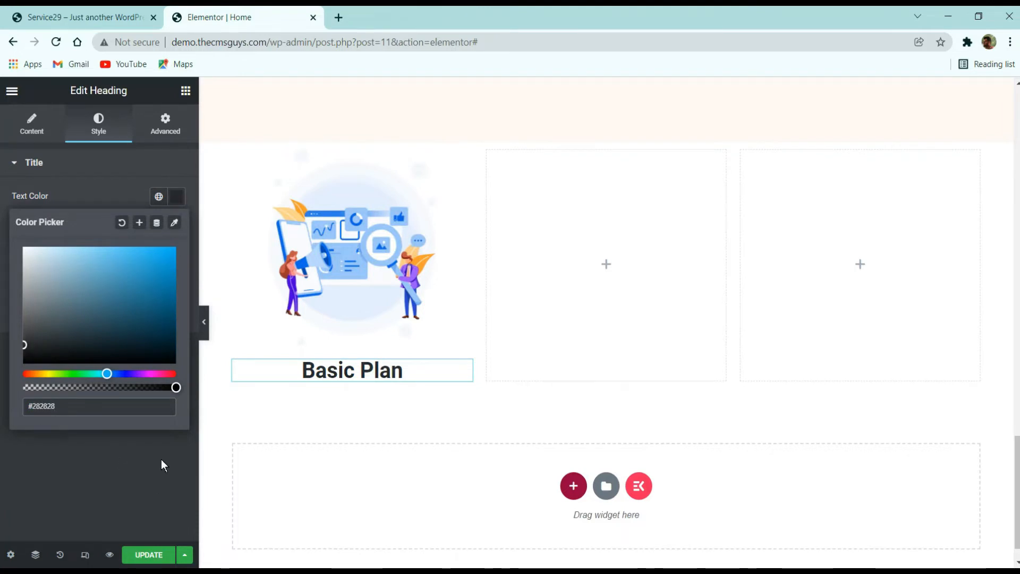
left_click(122, 463)
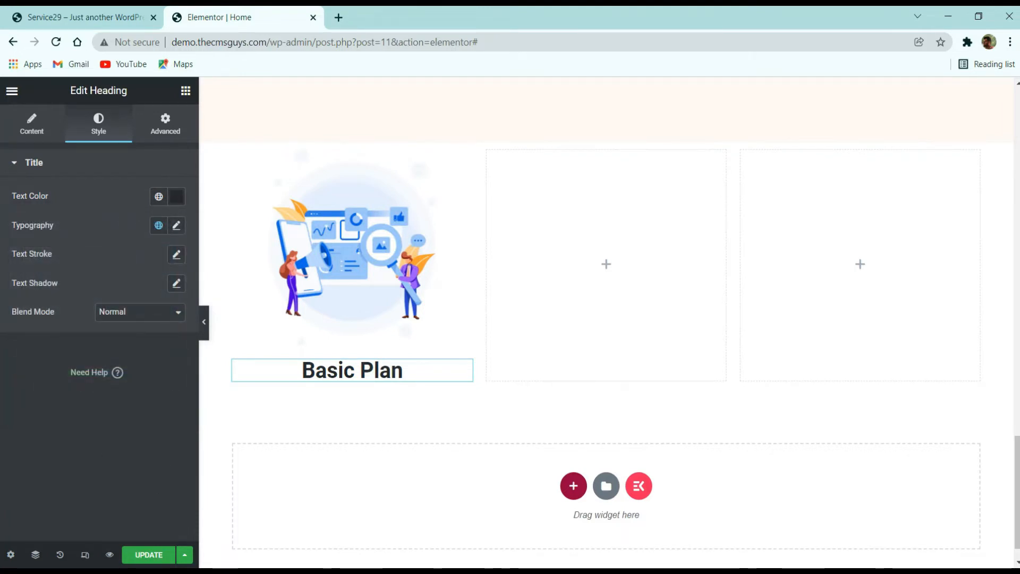
Set the Basic Plan heading's font size to 30 px and compare it with the reference card's heading
left_click(177, 225)
left_click(162, 335)
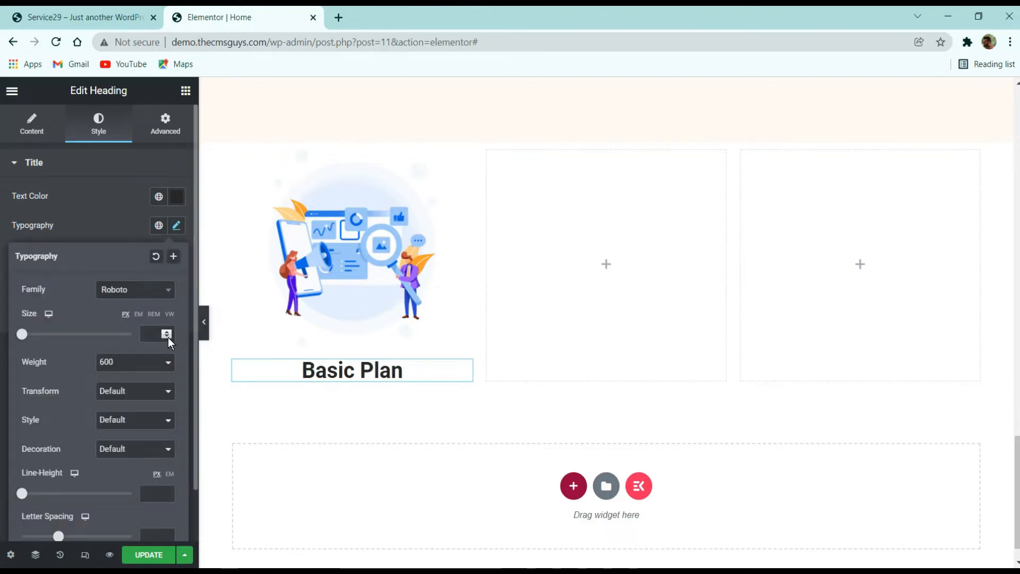
type("1")
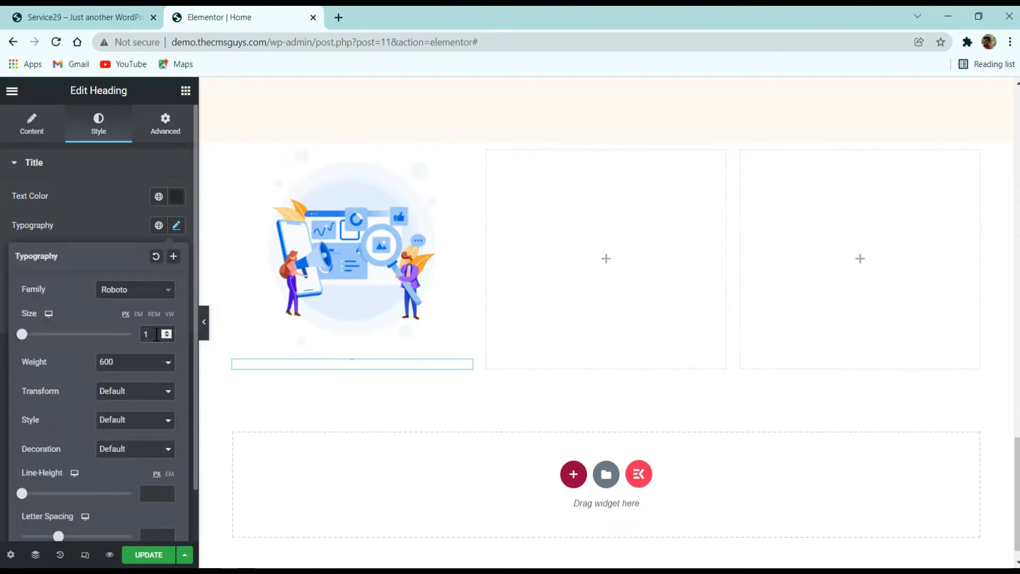
key("BackSpace")
type("45")
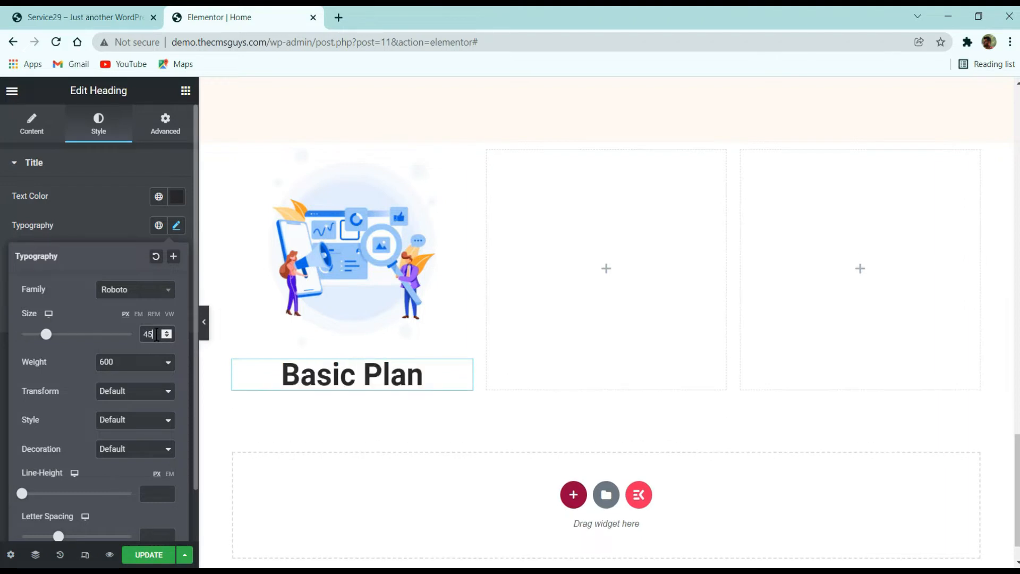
key("BackSpace")
key("BackSpace")
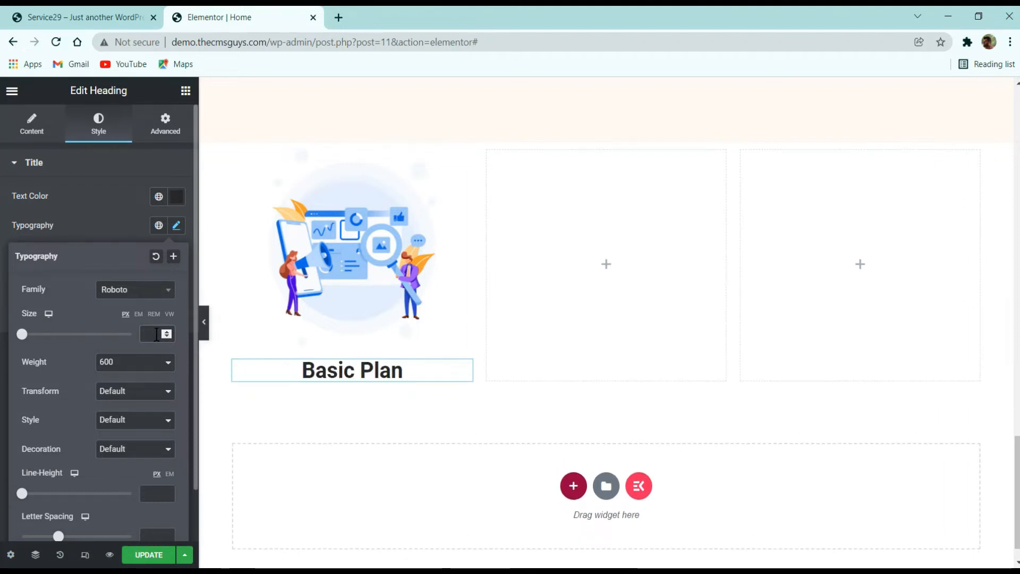
type("31")
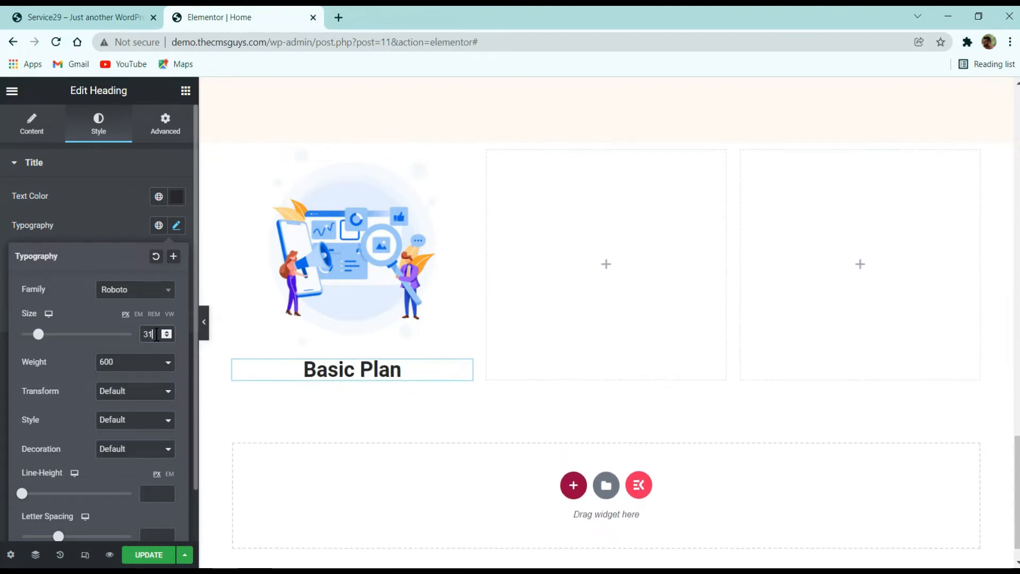
key("BackSpace")
type("0")
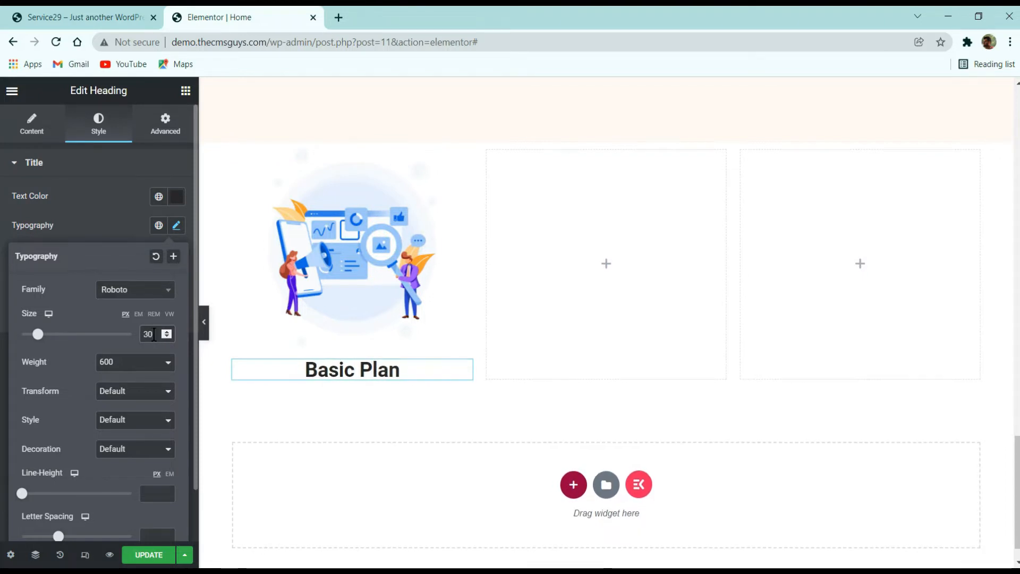
left_click(93, 18)
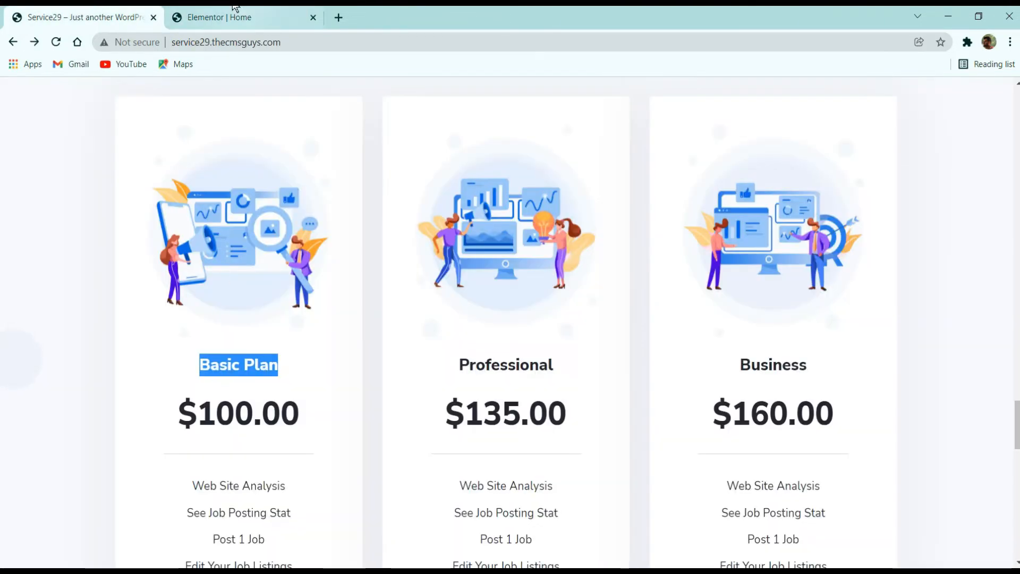
left_click(263, 374)
left_click(245, 18)
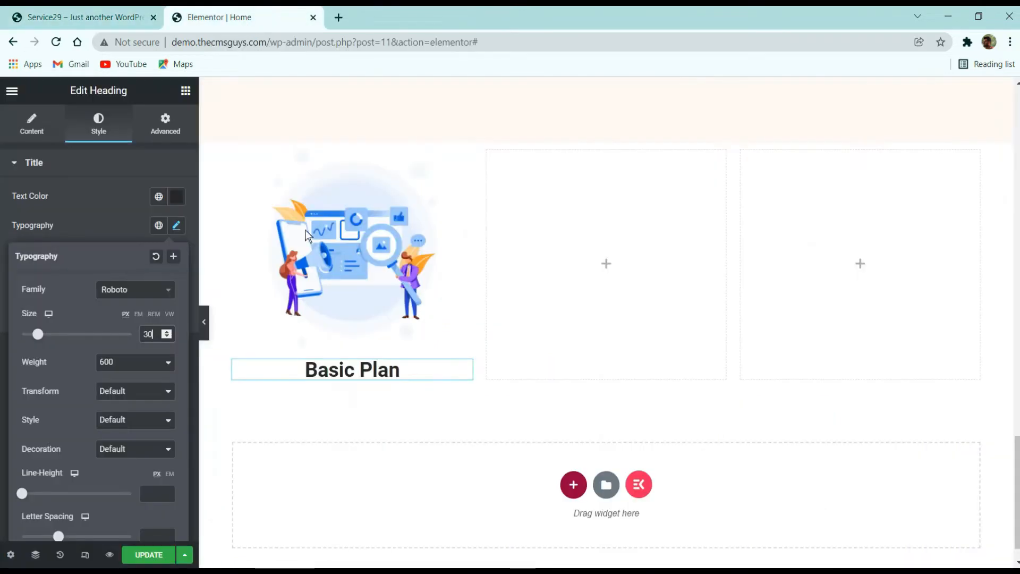
Duplicate the Basic Plan heading and replace the copy's title with the price $100.00 from the reference site
right_click(353, 375)
left_click(382, 391)
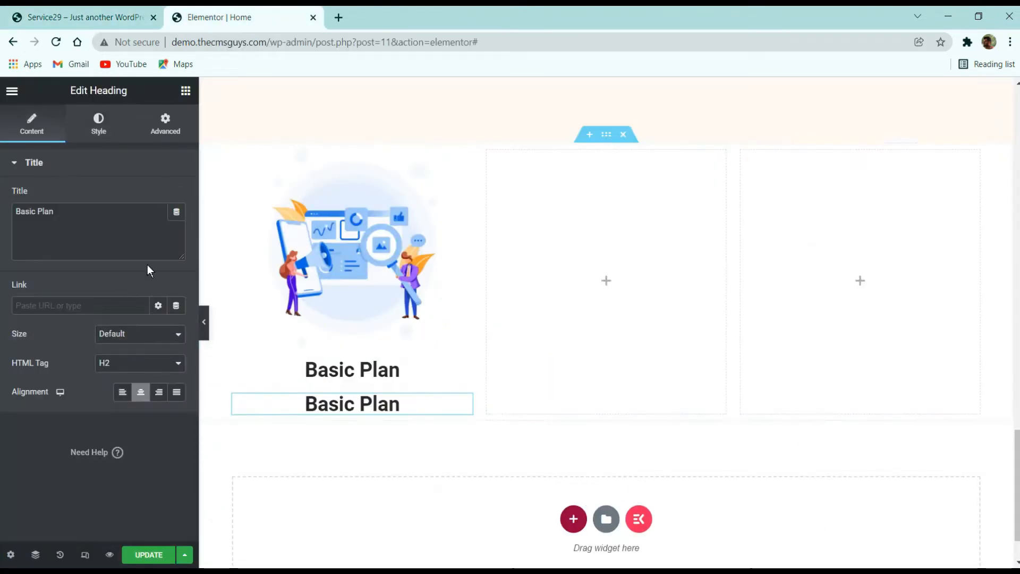
left_click(98, 17)
left_click_drag(302, 407, 174, 409)
key("ctrl+c")
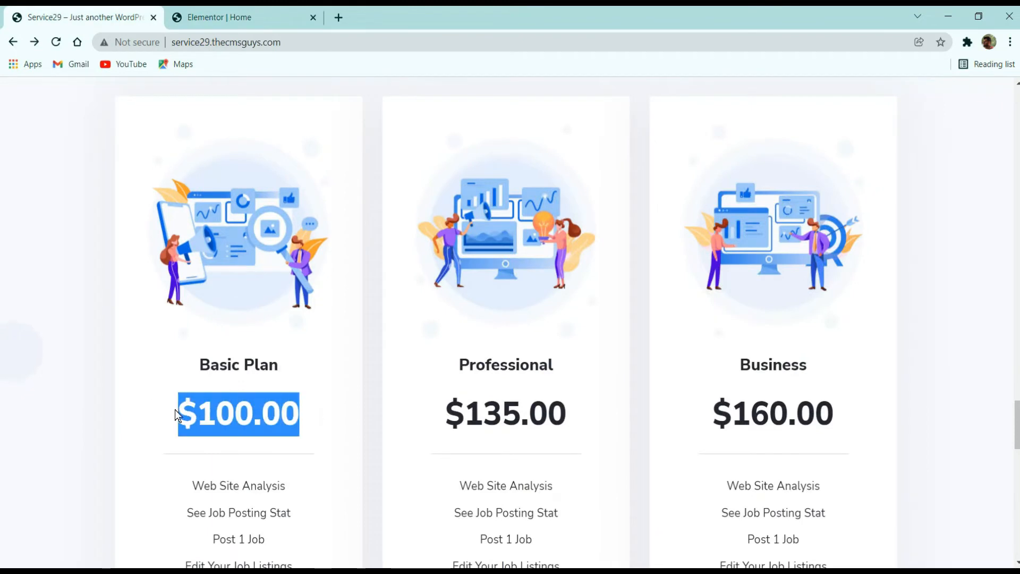
left_click(228, 17)
left_click(126, 228)
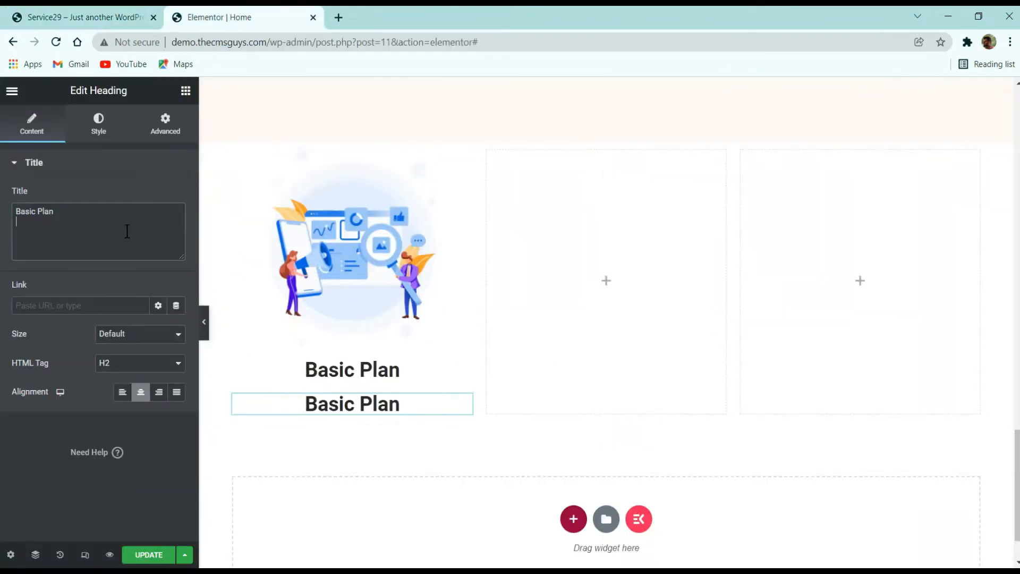
key("ctrl+a")
key("ctrl+v")
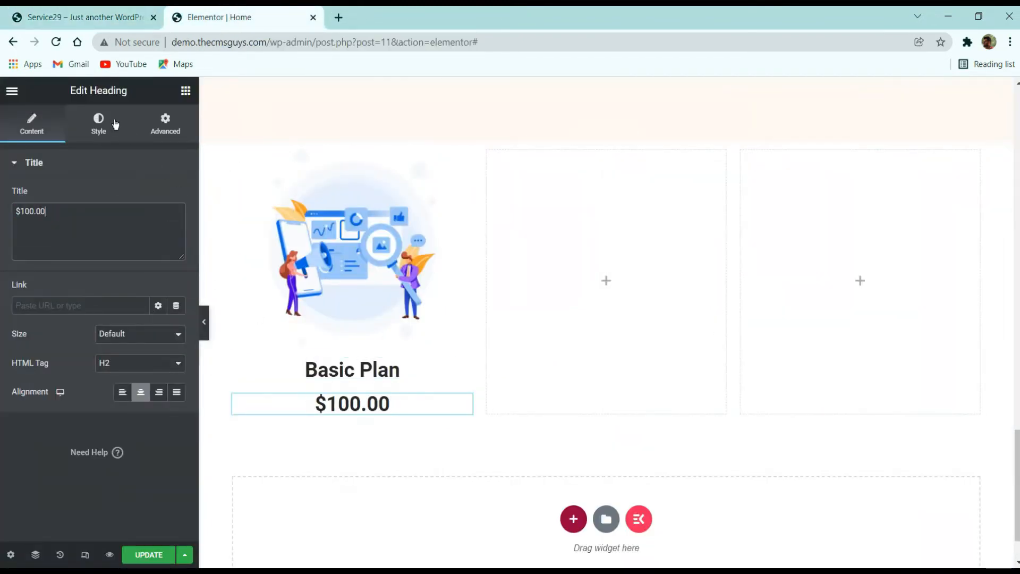
Set the $100.00 heading's font weight to 800 and size to 50 px, and compare it with the reference card
left_click(98, 123)
left_click(177, 226)
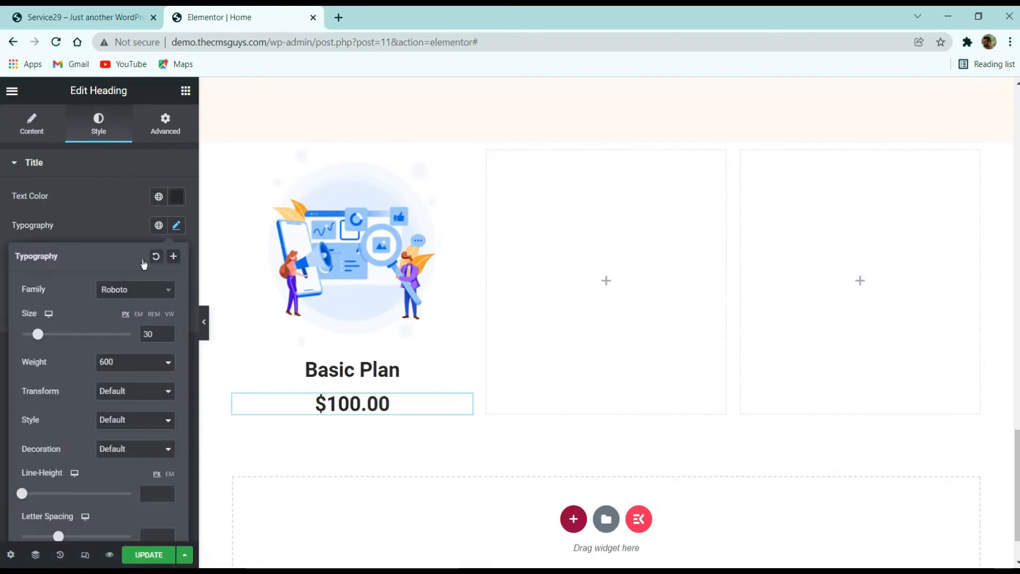
left_click(117, 362)
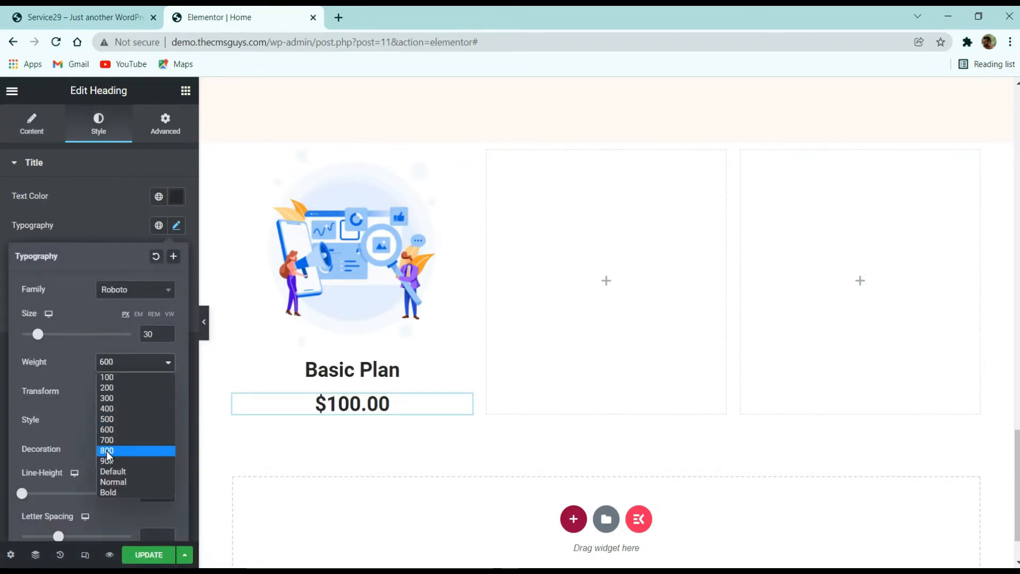
left_click(106, 450)
double_click(149, 334)
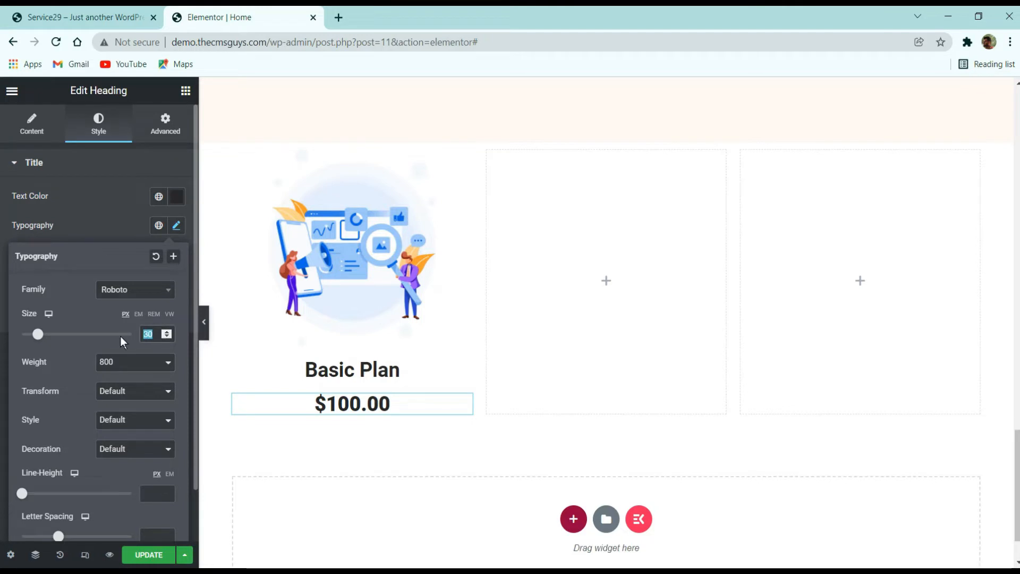
type("46")
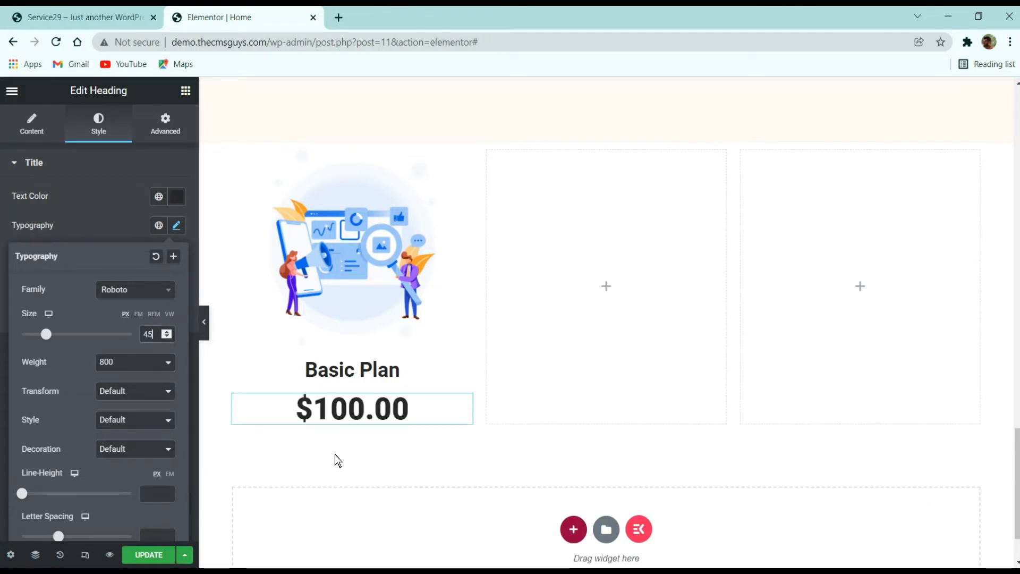
key("Up")
key("Up")
key("Up")
key("Up")
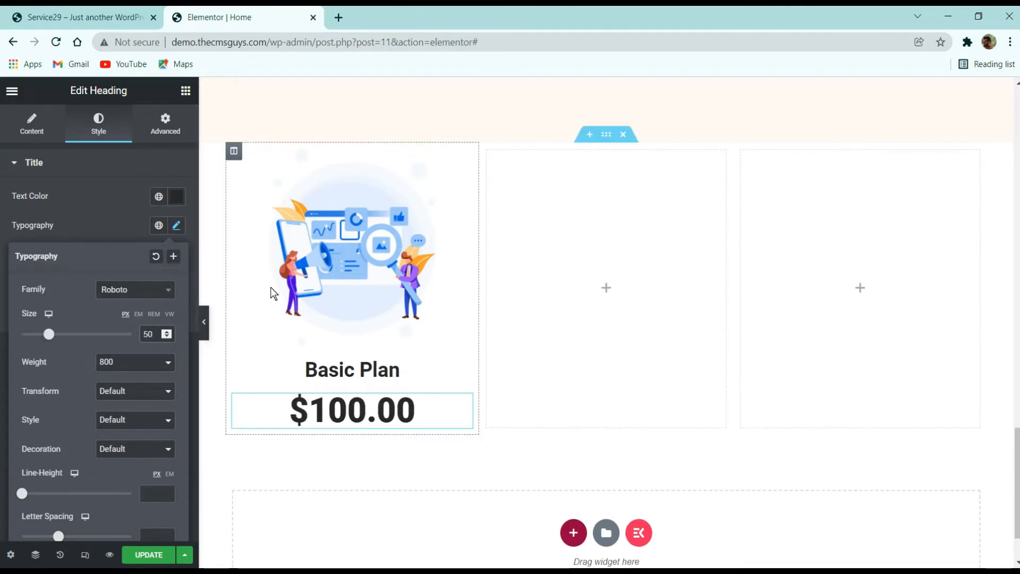
left_click(79, 9)
left_click(315, 375)
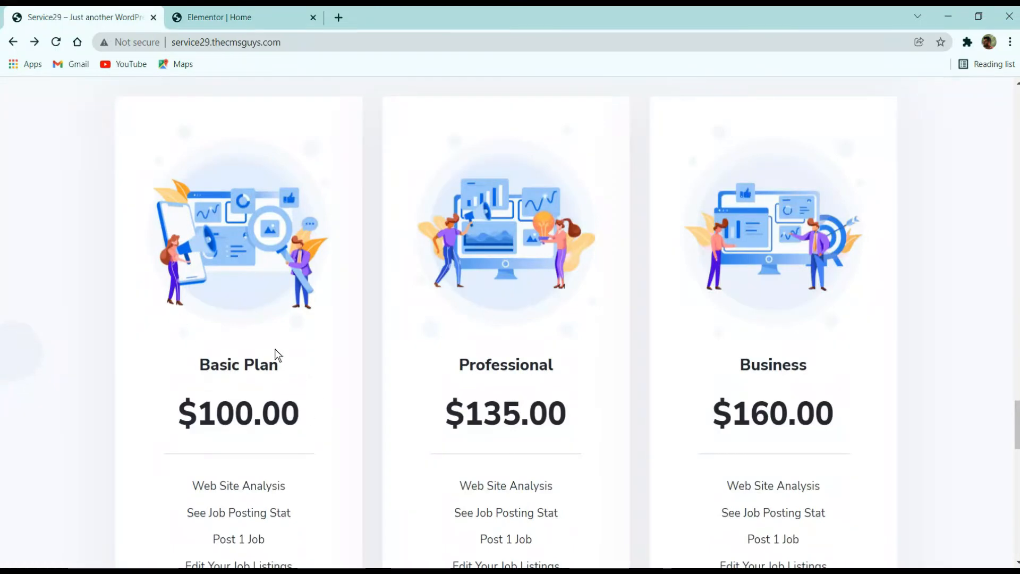
left_click(215, 15)
left_click(125, 230)
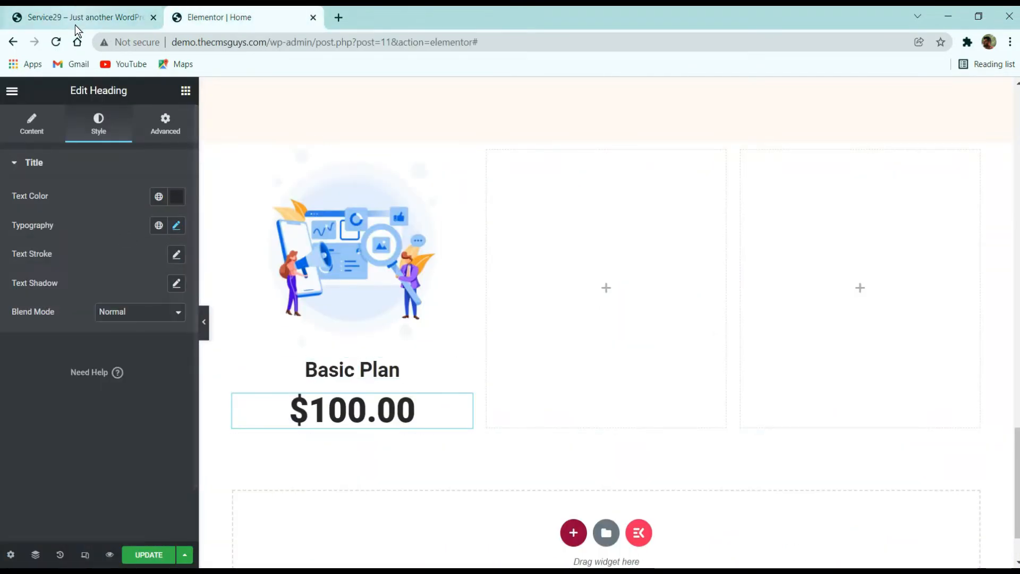
Compare the heading spacing with the reference card and set the Basic Plan heading's top and bottom margins to 10 px
left_click(75, 21)
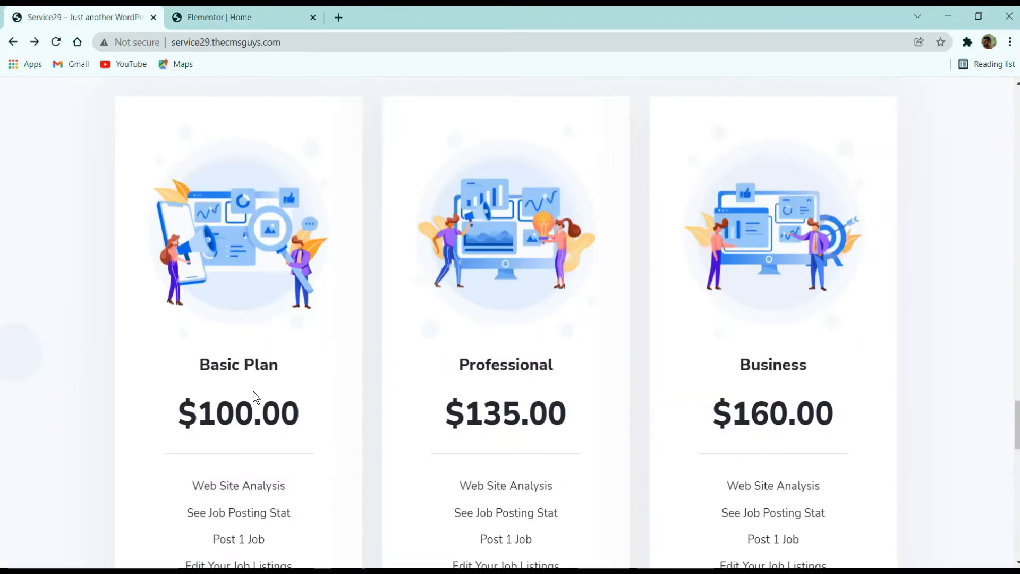
left_click(229, 16)
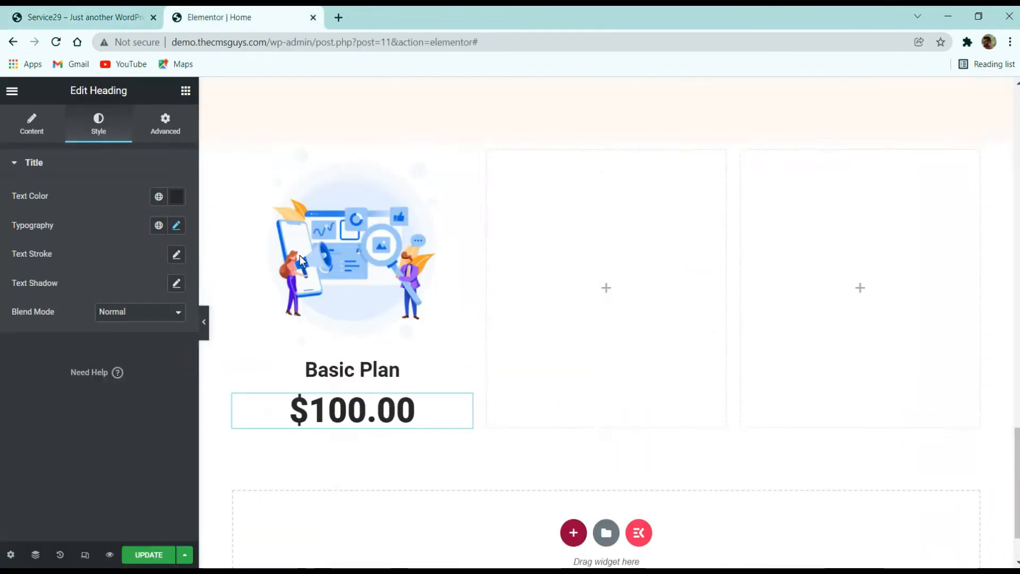
left_click(352, 370)
key("Return")
left_click(149, 126)
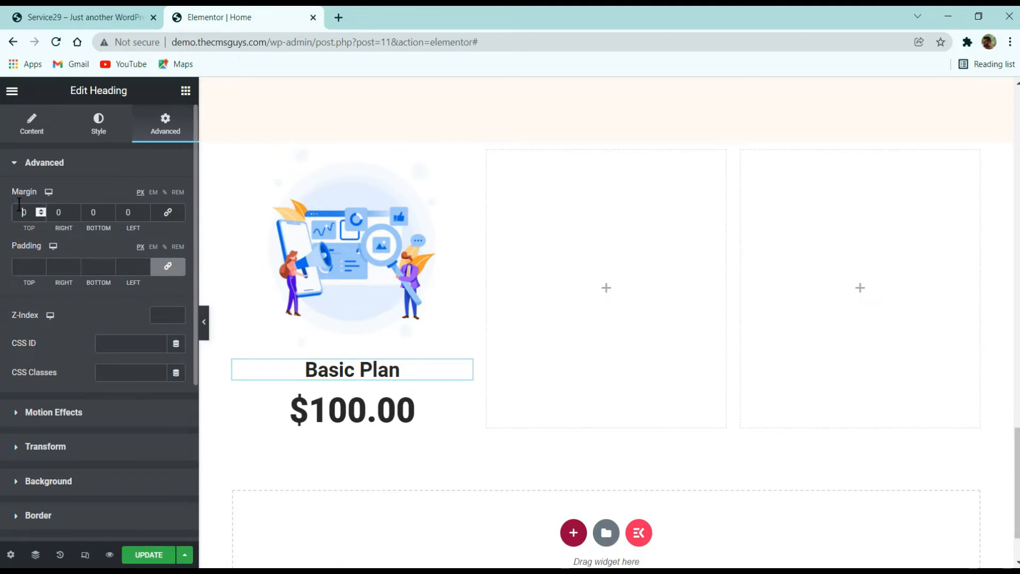
type("1")
left_click(105, 212)
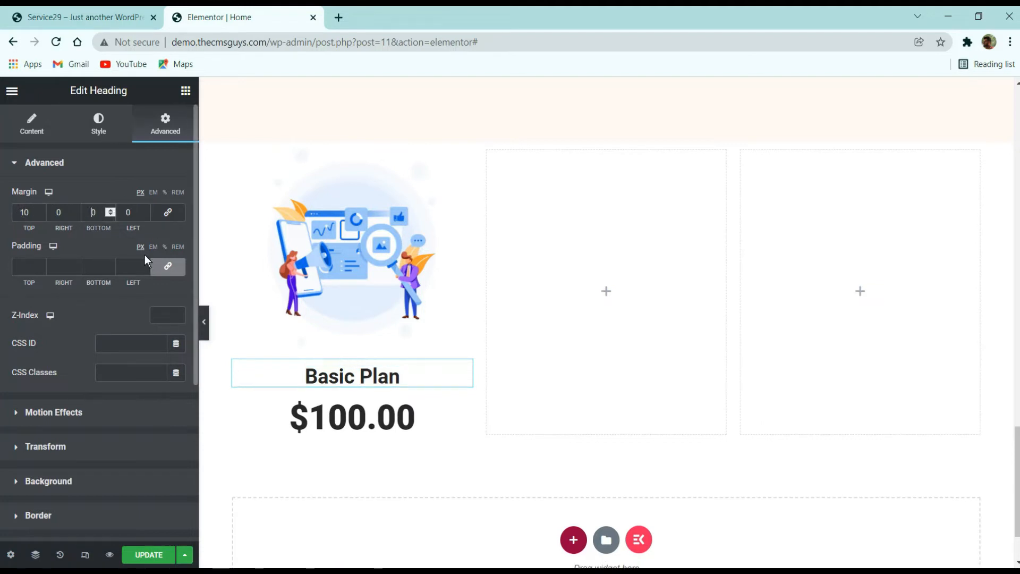
Set the $100.00 heading's margins to 10 px at the top and bottom and 0 on the right and left
left_click(424, 419)
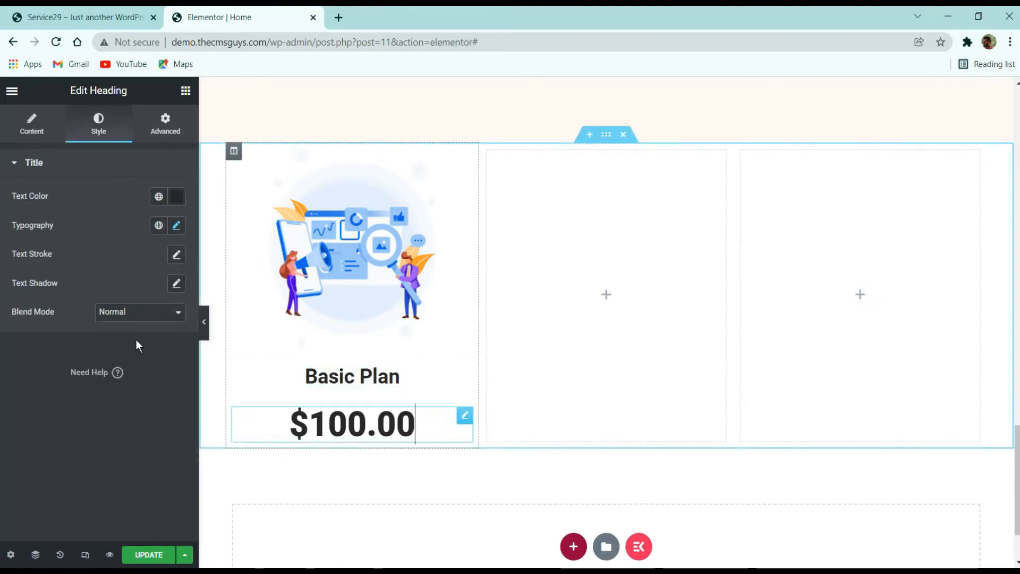
left_click(164, 128)
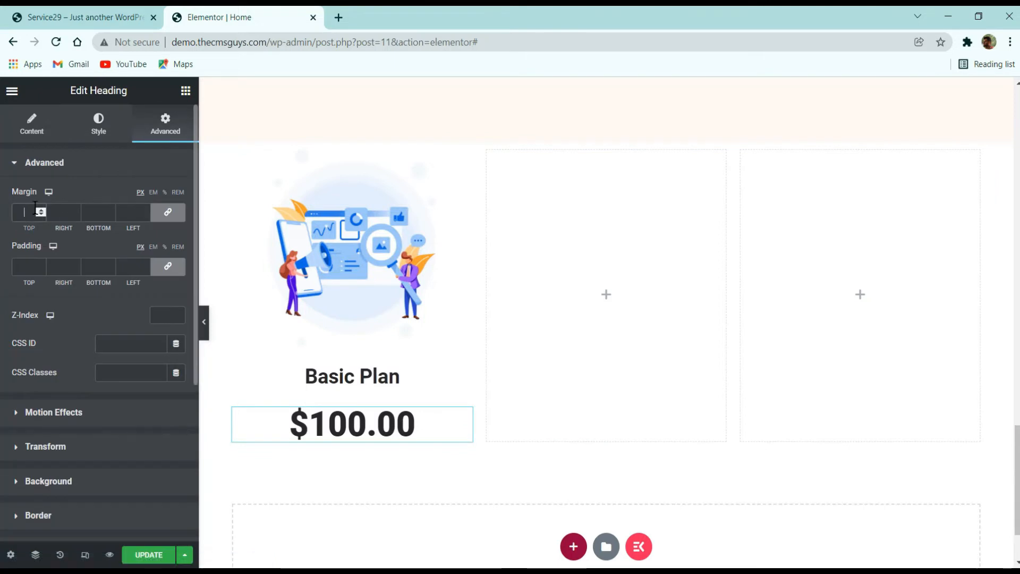
type("10")
left_click(167, 212)
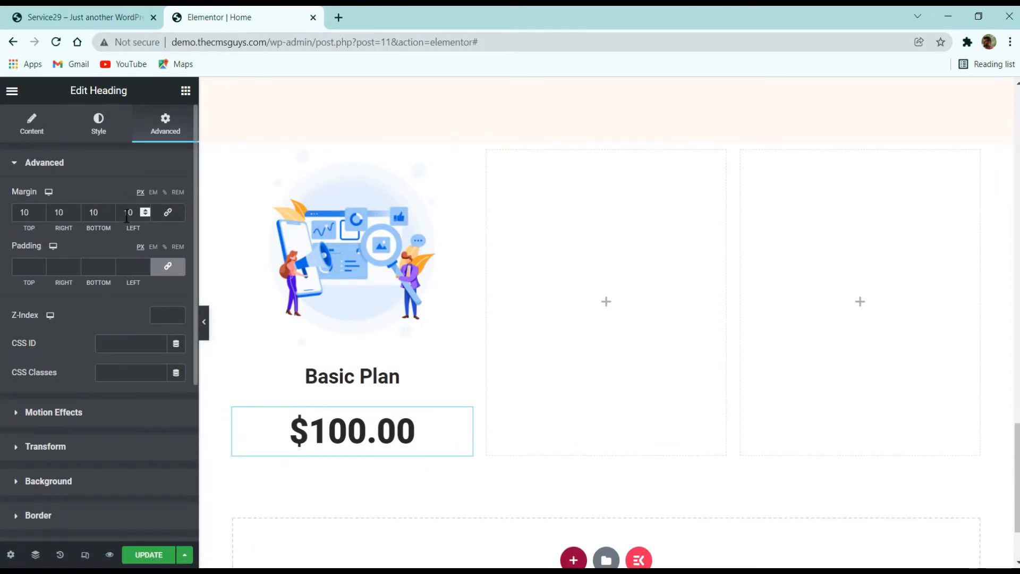
double_click(58, 212)
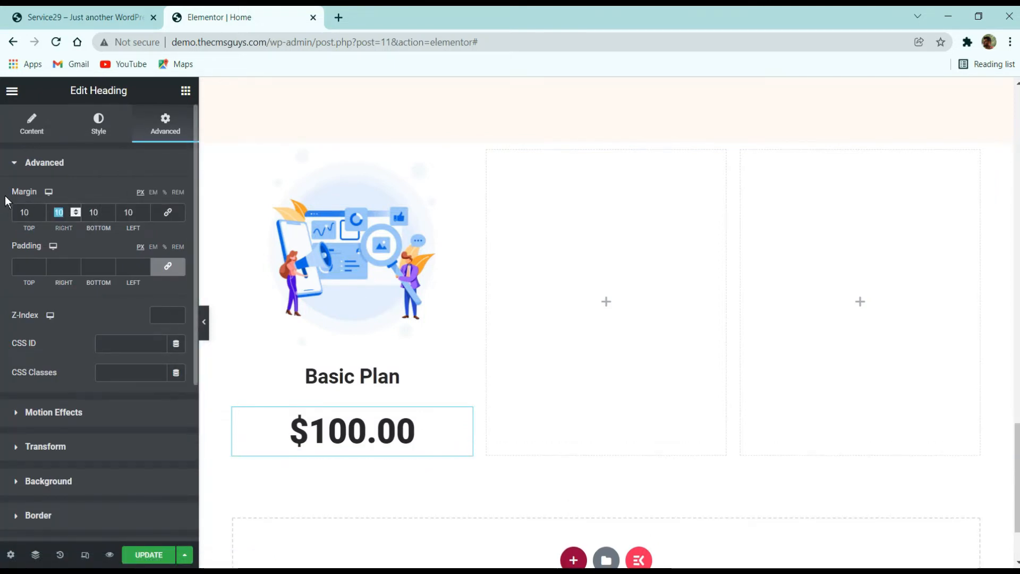
type("0")
key("Tab")
key("Tab")
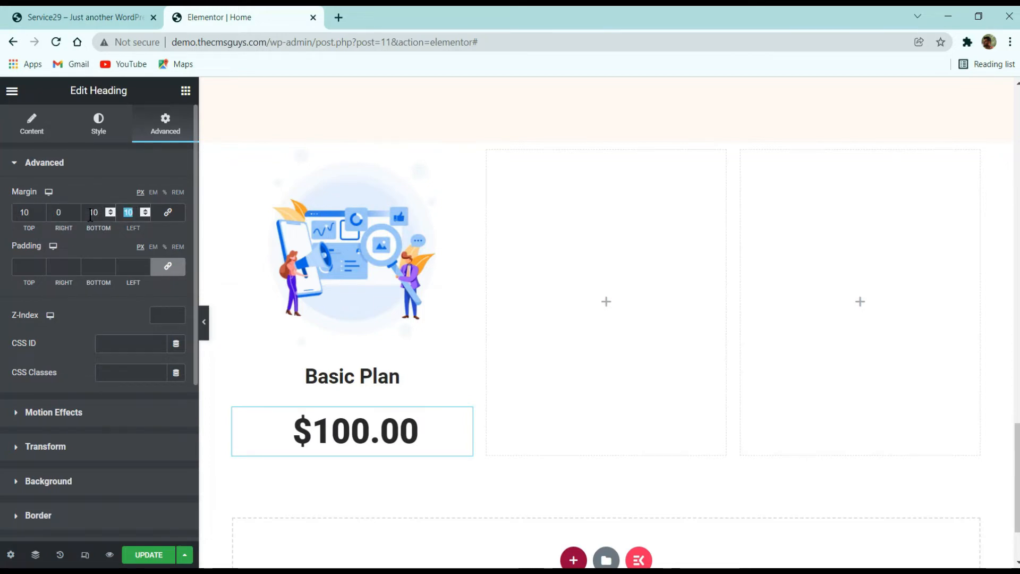
type("0")
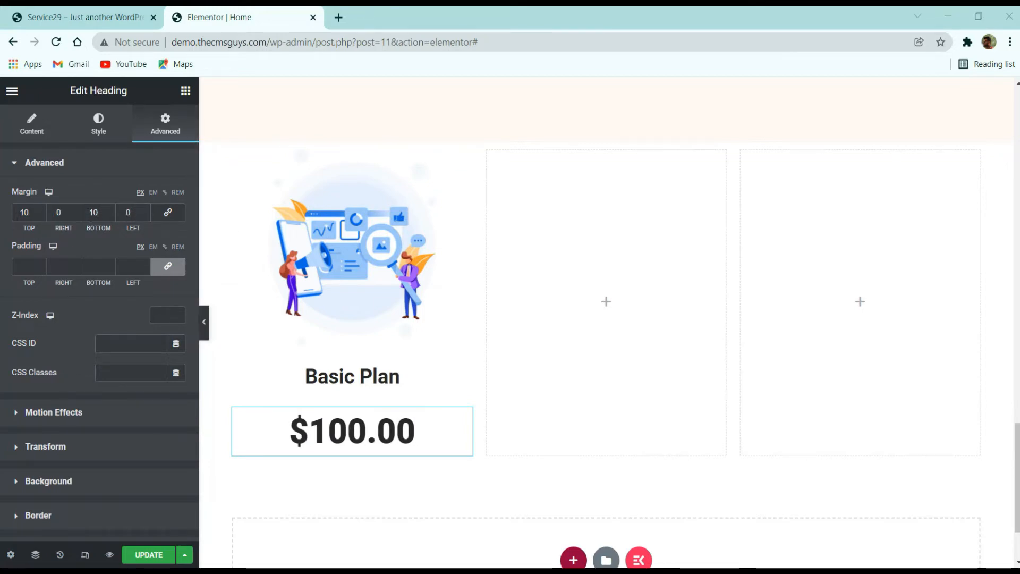
Check what follows the price on the reference card and add a Divider widget below the $100.00 heading
left_click(128, 17)
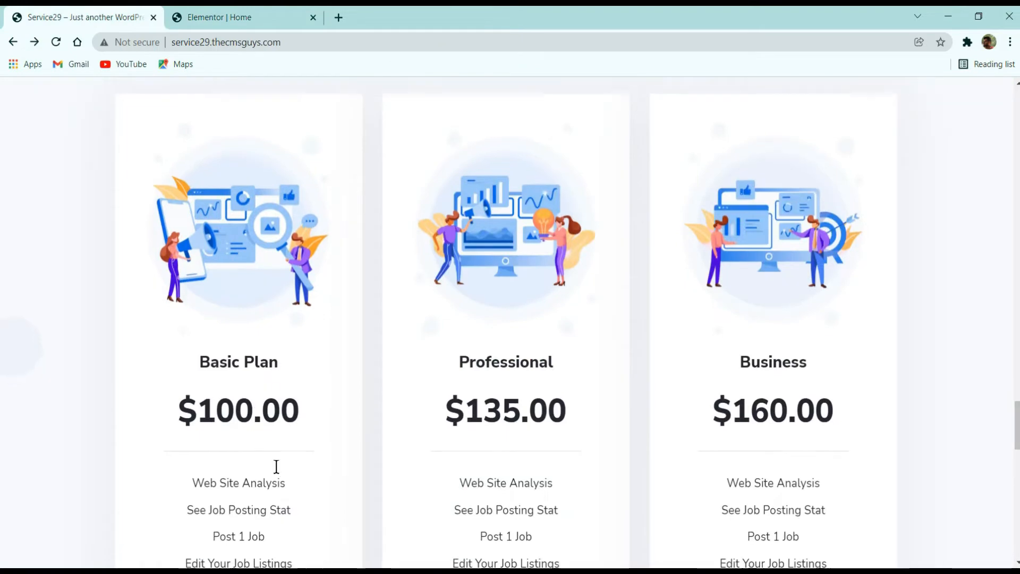
scroll(276, 466, "down", 3)
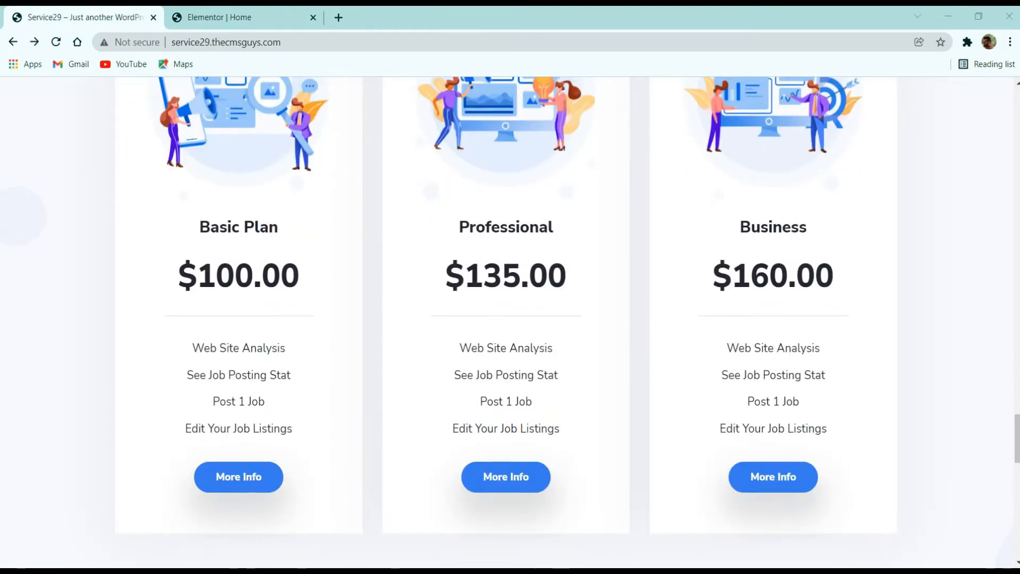
left_click(278, 16)
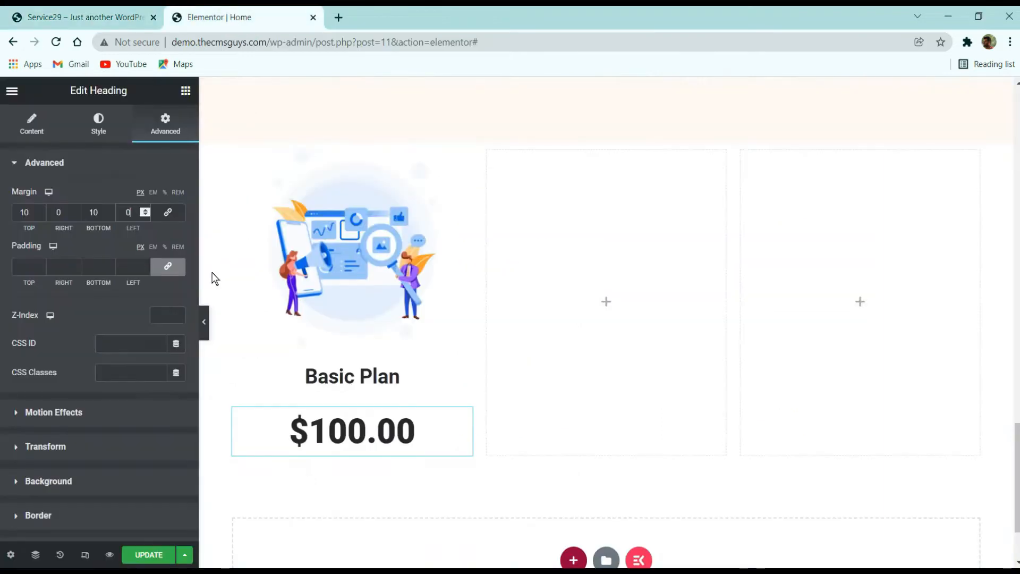
left_click(186, 91)
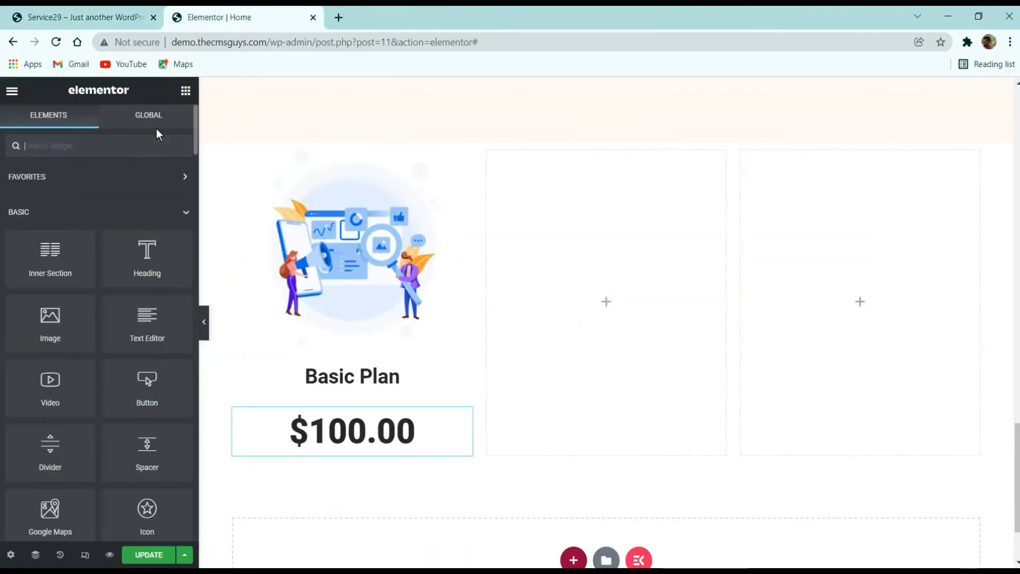
type("divider")
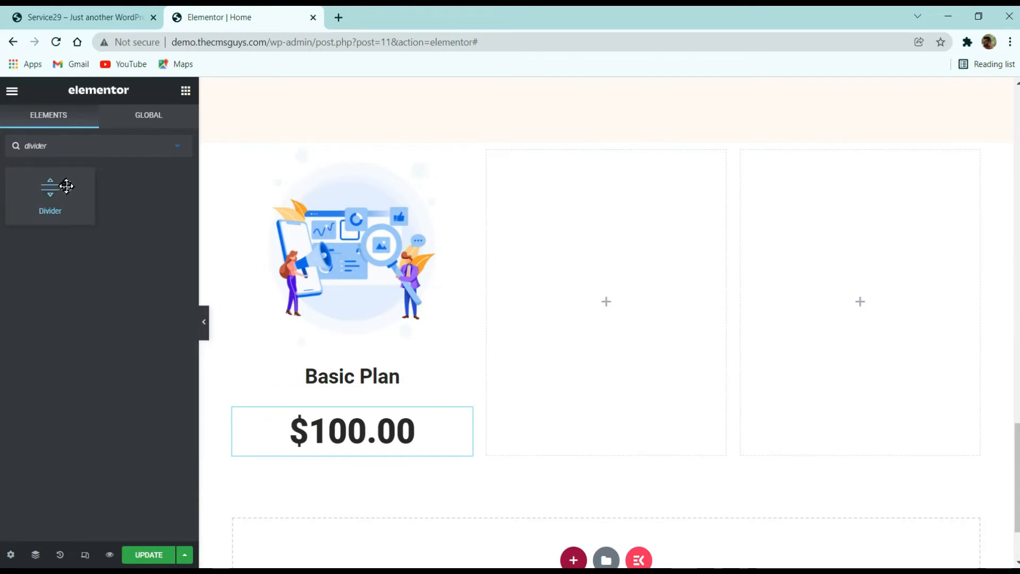
left_click_drag(53, 187, 383, 433)
scroll(383, 433, "down", 3)
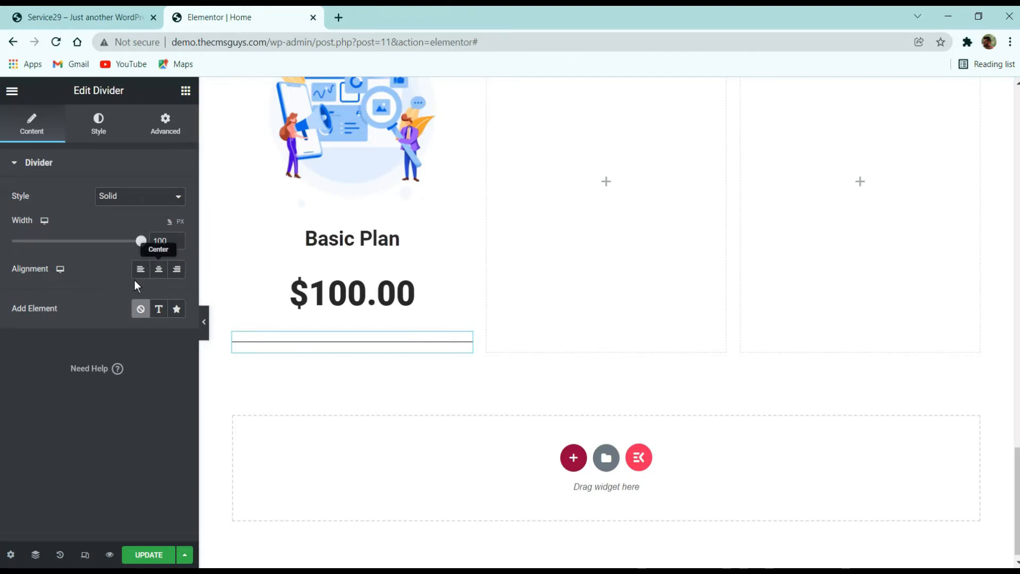
Set the divider's width to 75% and centre it in the Basic Plan column
left_click_drag(140, 248, 89, 247)
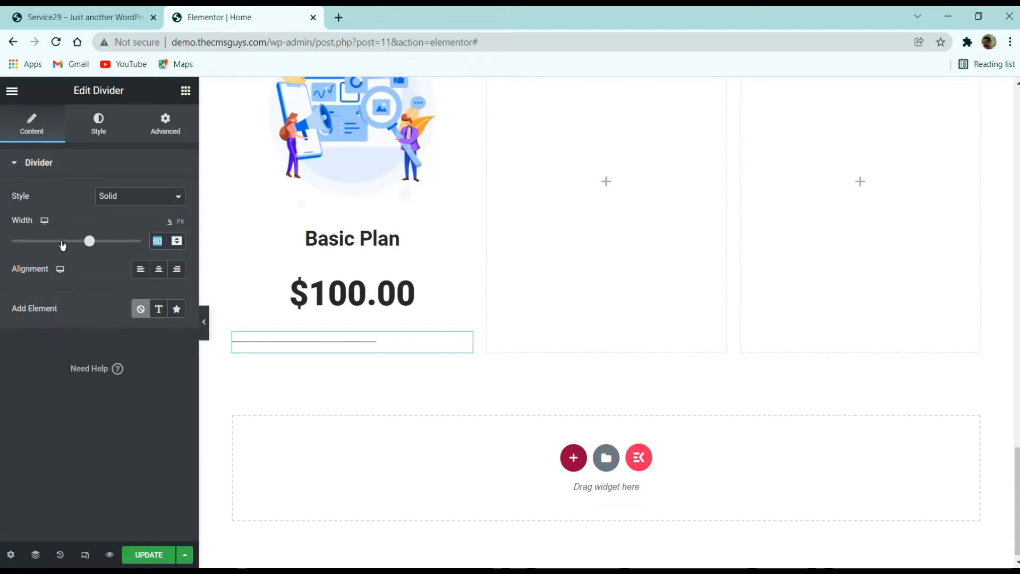
type("75")
key("BackSpace")
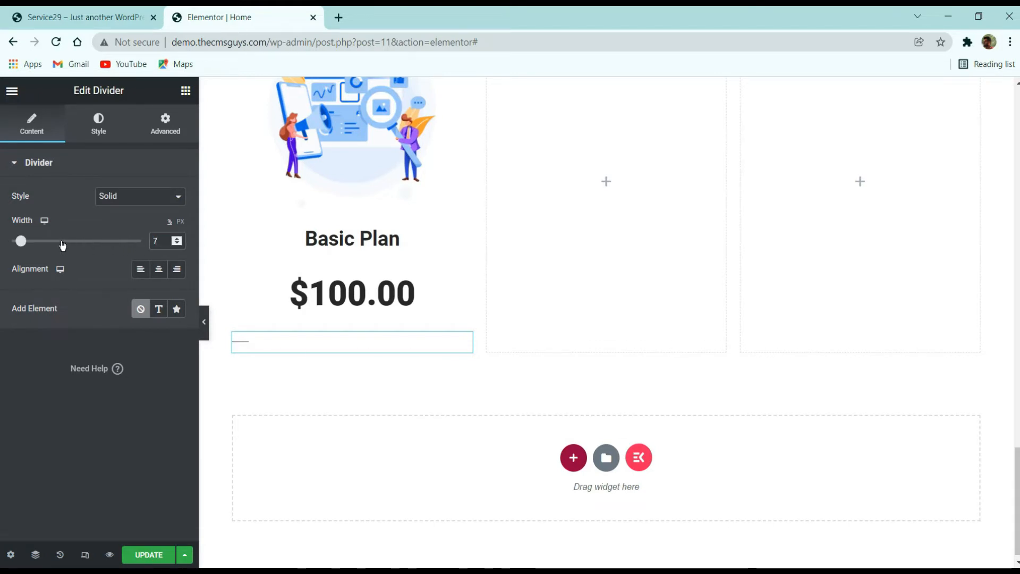
type("5")
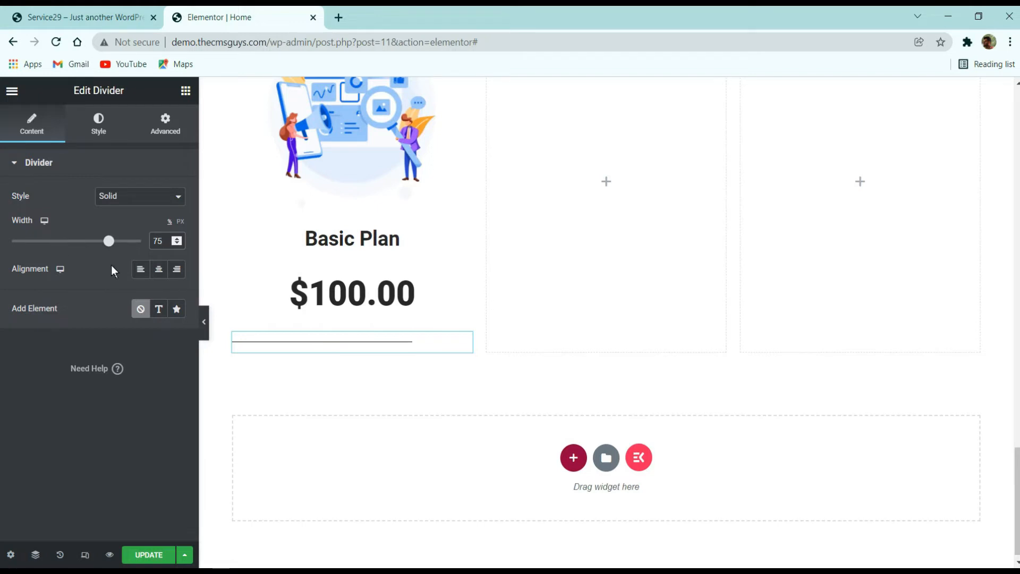
left_click(159, 270)
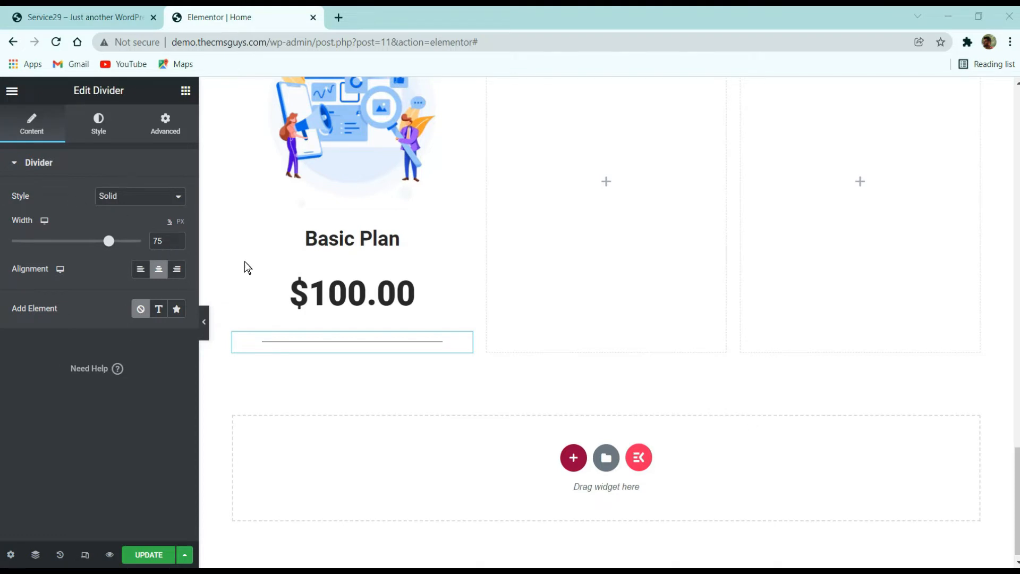
Compare the divider with the reference card's line and set its color to the semi-transparent grey #A4A8B166
left_click(101, 132)
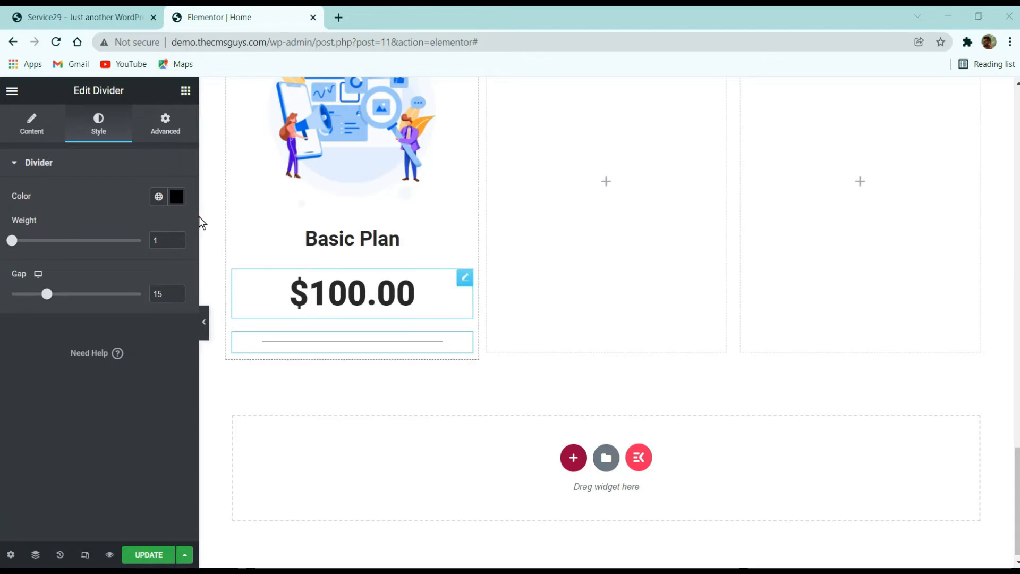
left_click(176, 198)
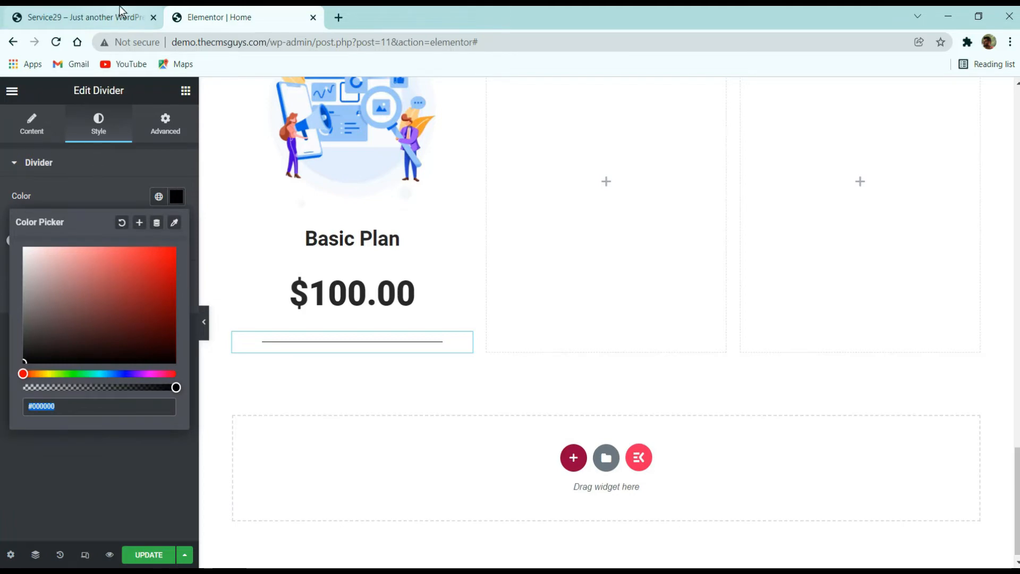
left_click(80, 17)
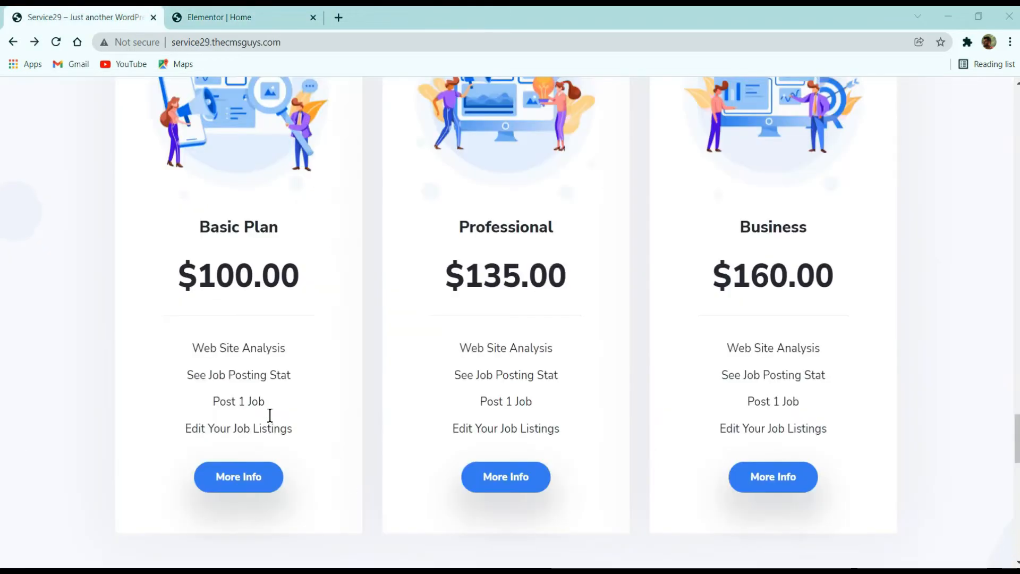
left_click(248, 10)
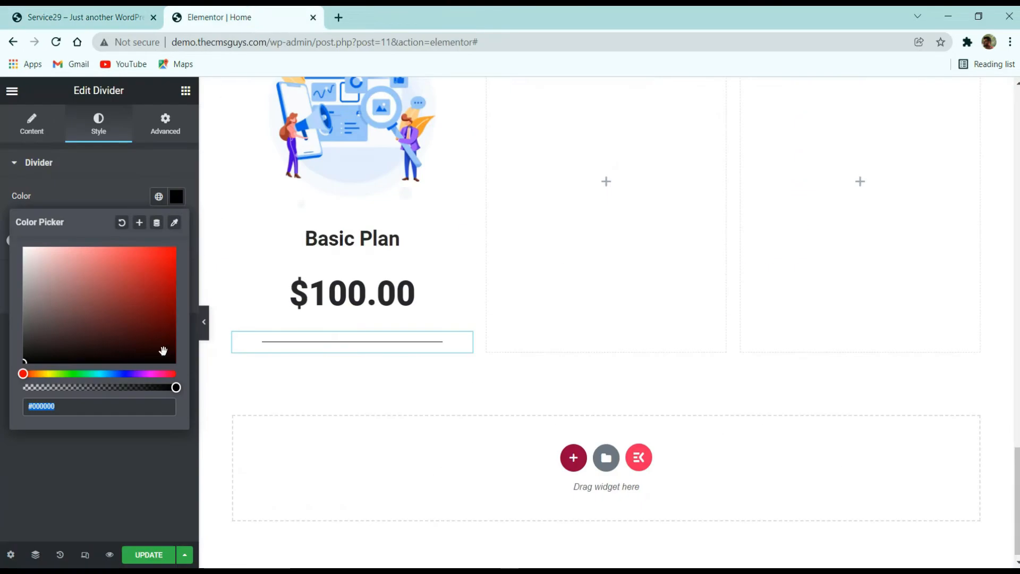
left_click_drag(176, 387, 68, 406)
triple_click(64, 411)
type("#A4A8B166")
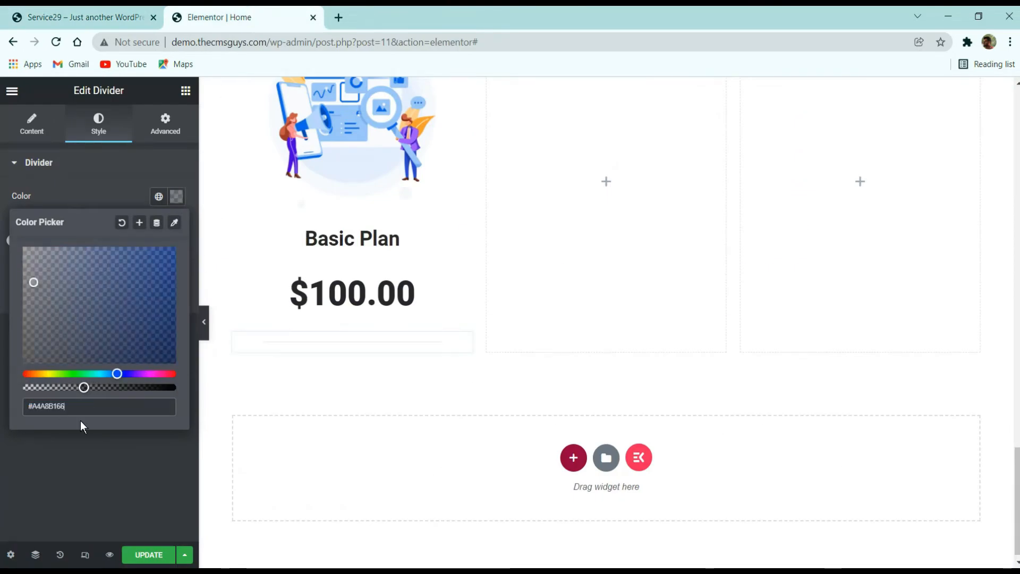
left_click(91, 476)
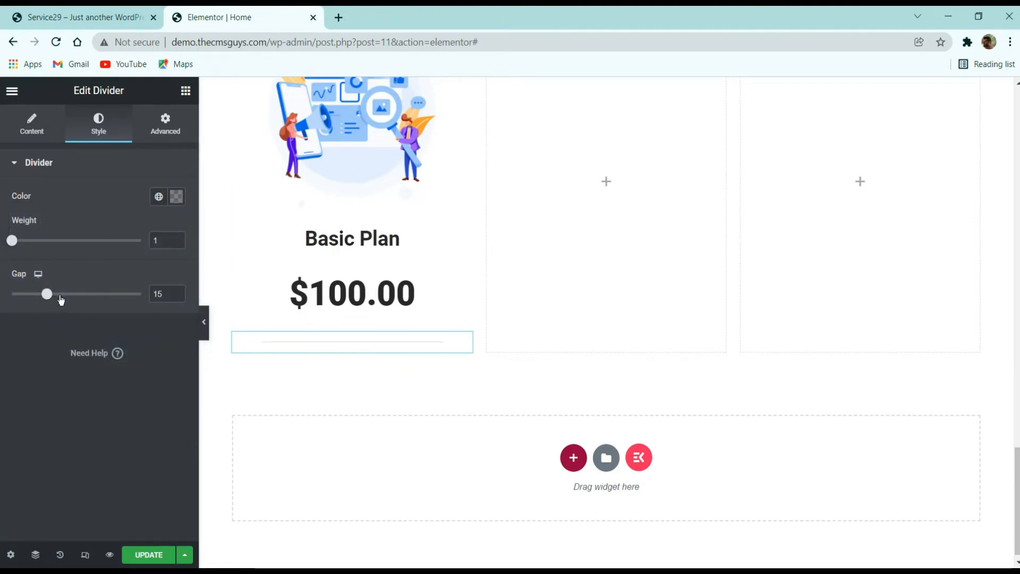
Try a gap of 20 on the divider and set it back to 15
mouse_move(47, 294)
left_mouse_down()
mouse_move(79, 293)
mouse_move(60, 294)
left_mouse_up()
left_click(166, 297)
left_click_drag(166, 296, 113, 305)
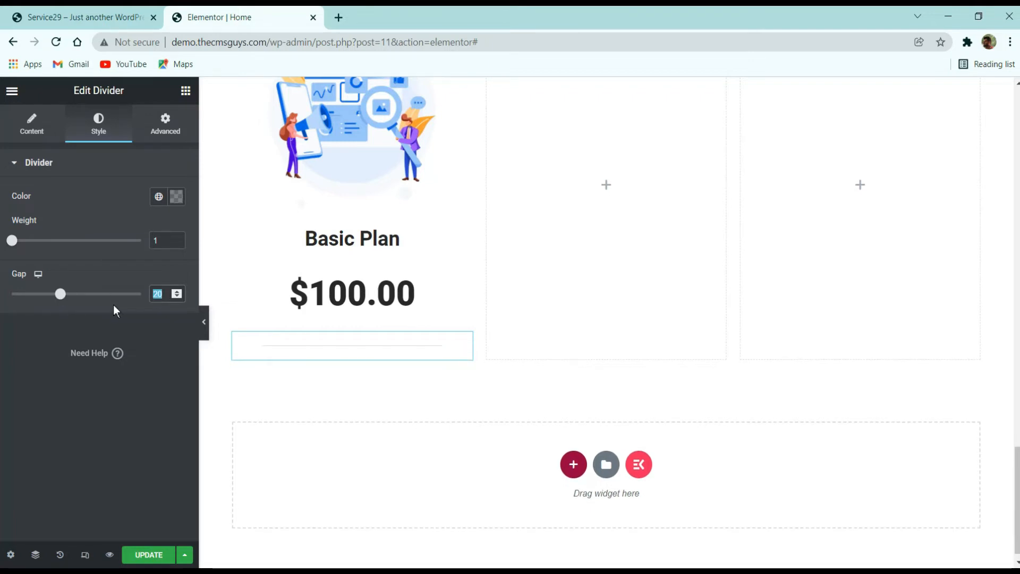
type("15")
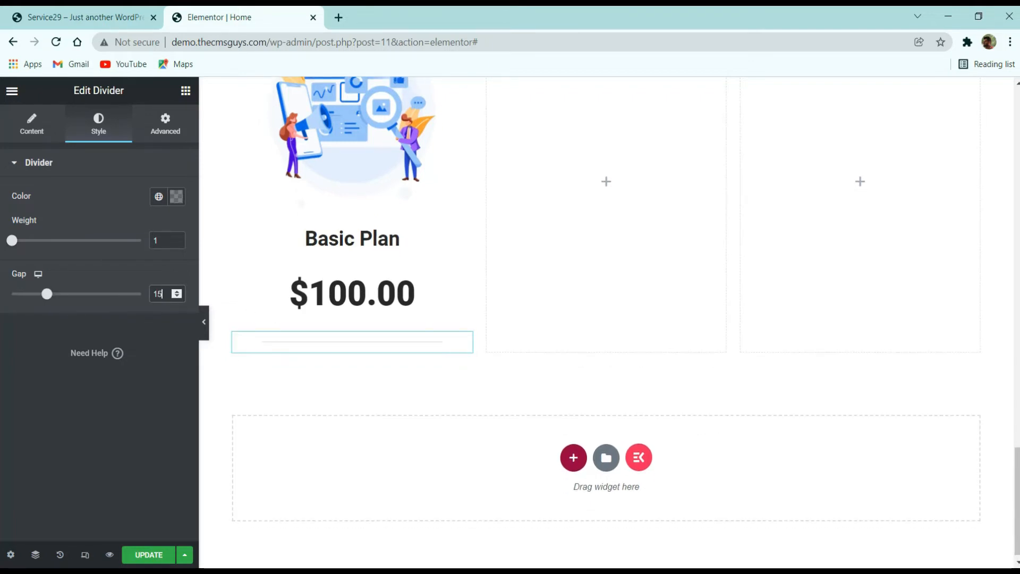
Check the feature list on the reference card and add an Icon List widget below the divider in the Basic Plan column
left_click(65, 16)
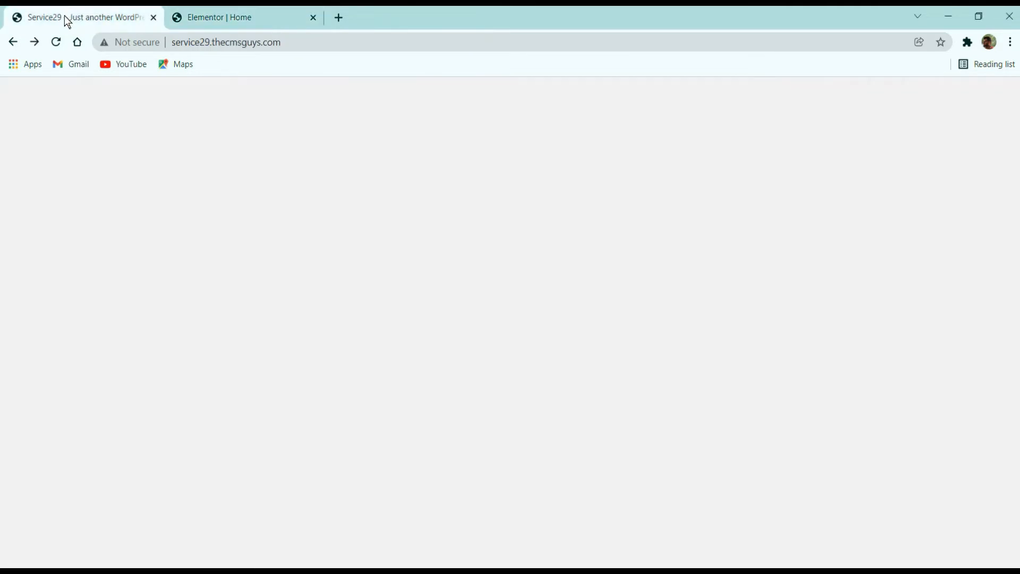
scroll(275, 325, "down", 2)
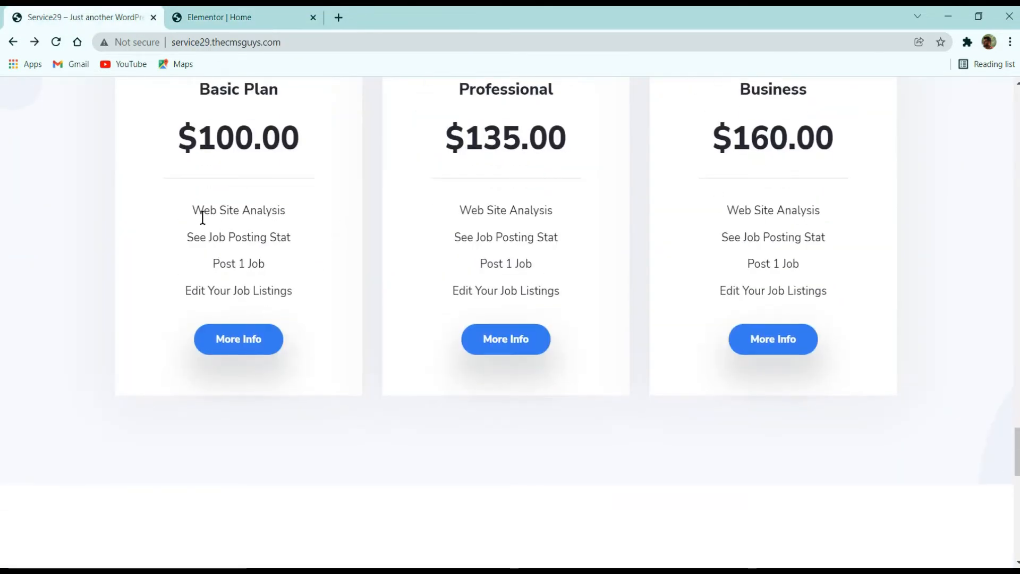
left_click(234, 12)
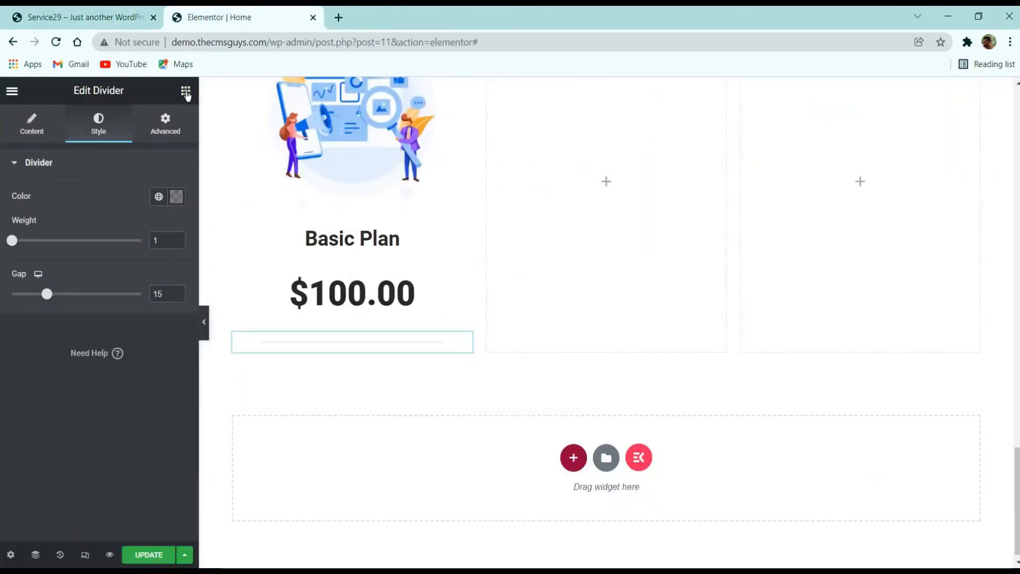
left_click(186, 91)
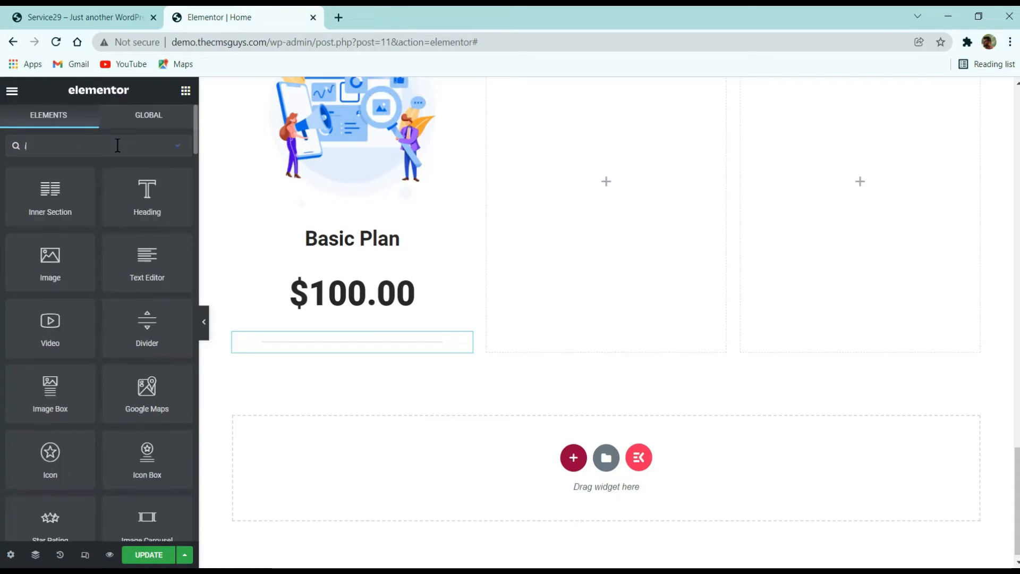
type("icon")
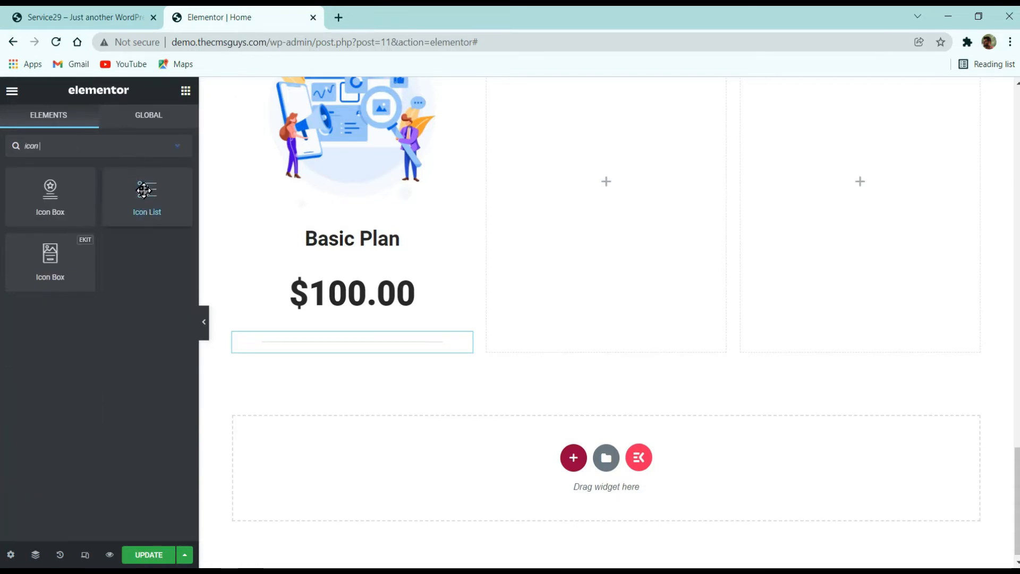
left_click_drag(147, 198, 326, 359)
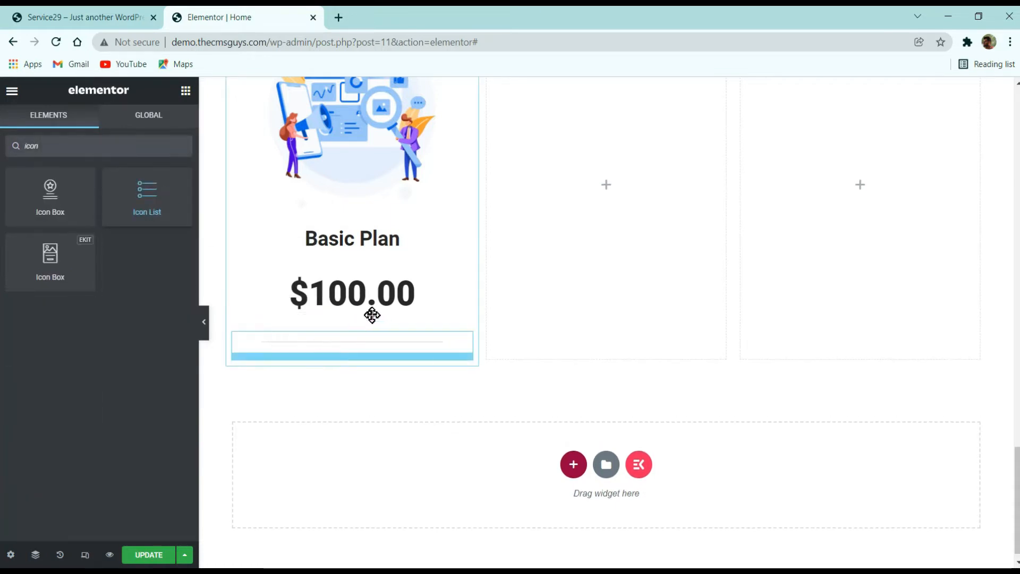
scroll(441, 282, "down", 1)
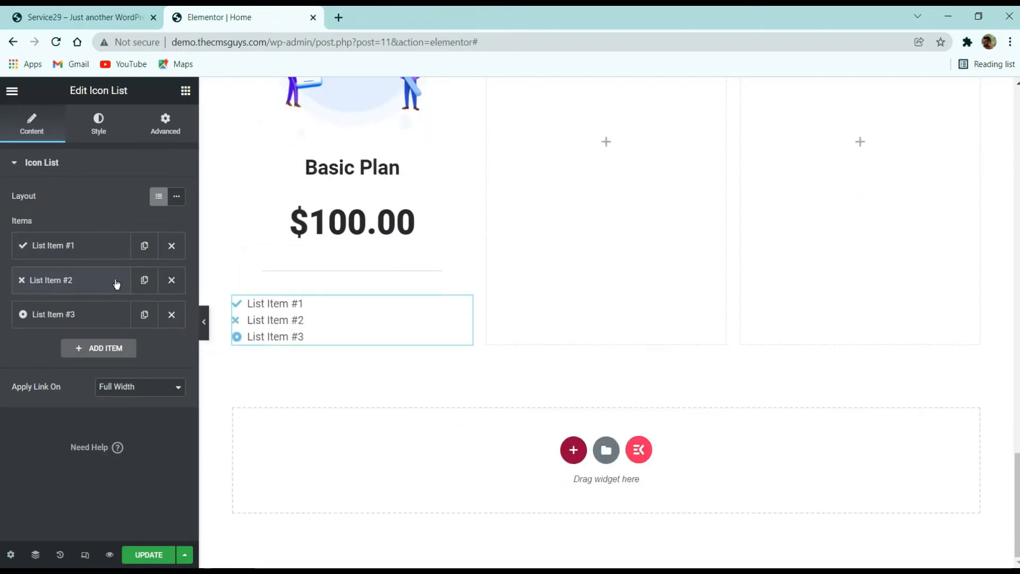
Reduce the icon list to its first item, remove the item's icon and use the text Web Site Analysis copied from the reference Basic Plan card
left_click(177, 285)
left_click(175, 285)
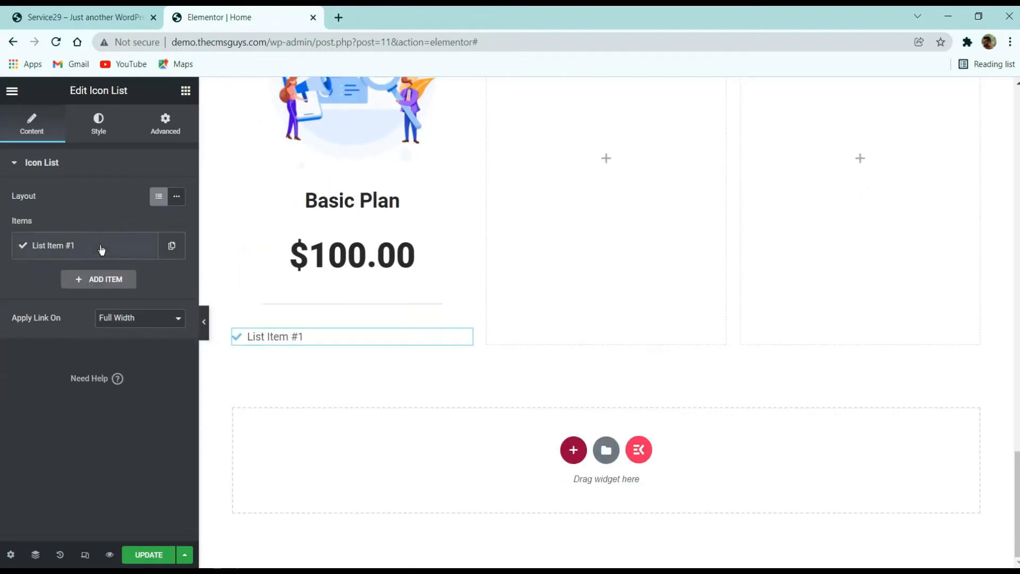
left_click(88, 12)
left_click_drag(295, 217, 168, 210)
key("ctrl+c")
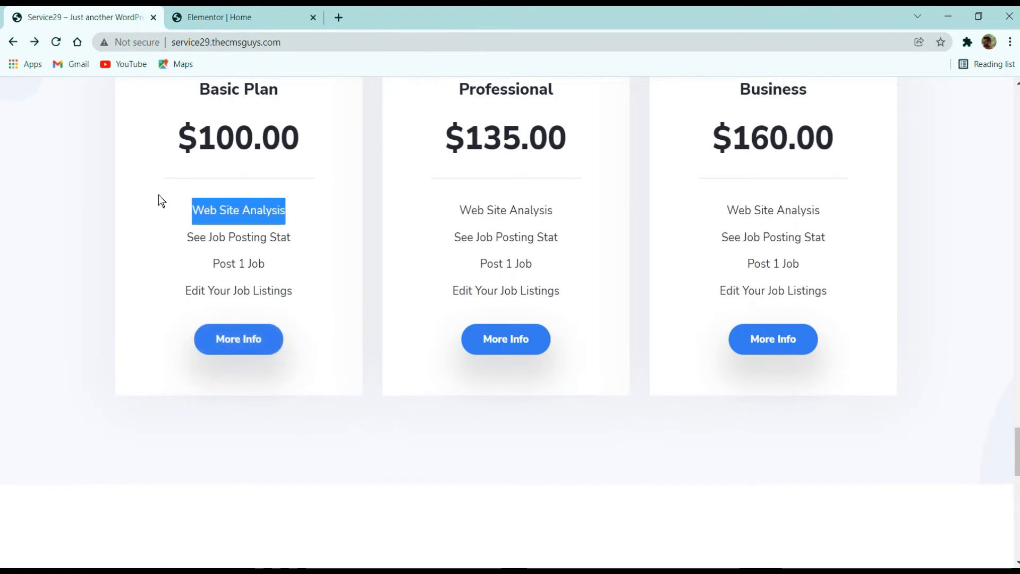
left_click(227, 15)
left_click(103, 248)
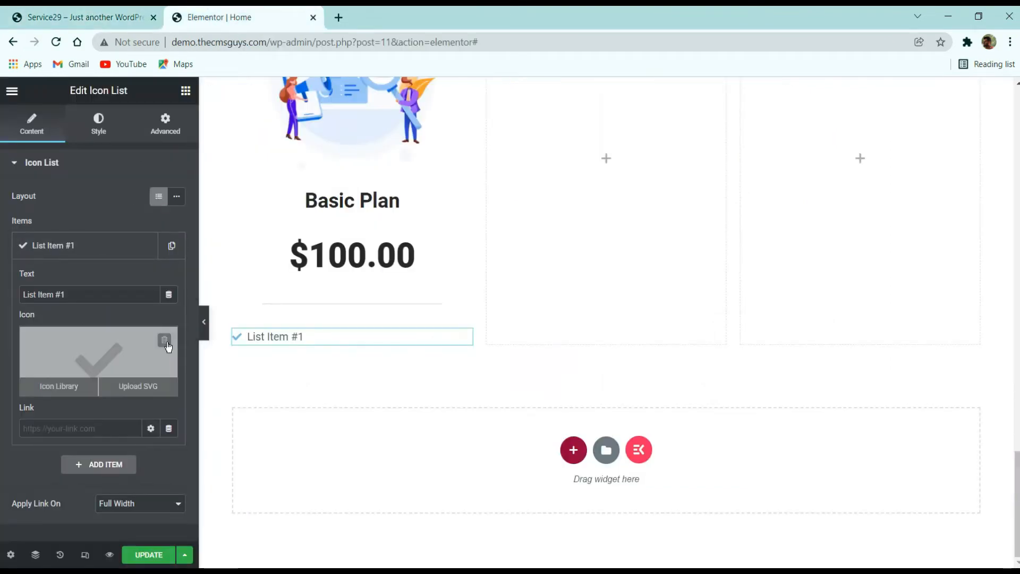
left_click(165, 340)
triple_click(91, 294)
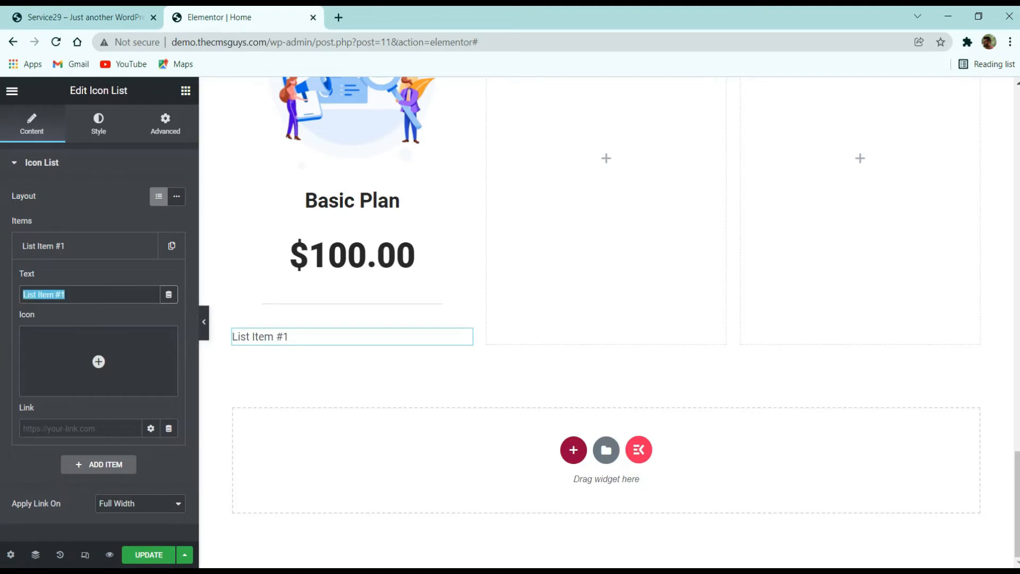
key("ctrl+v")
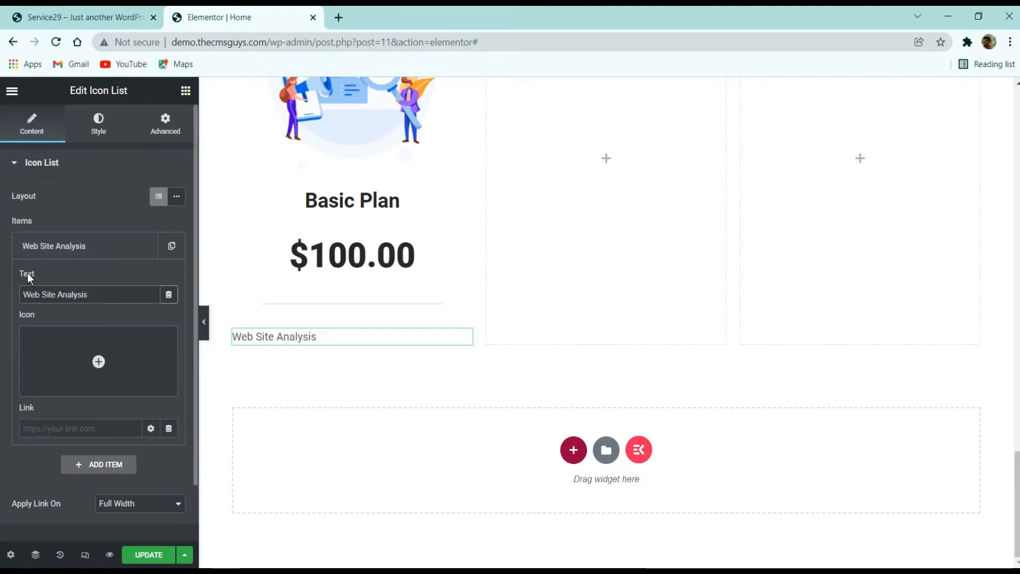
Duplicate the Web Site Analysis item twice, then try the inline list layout and restore the default layout
left_click(75, 250)
left_click(168, 246)
left_click(144, 280)
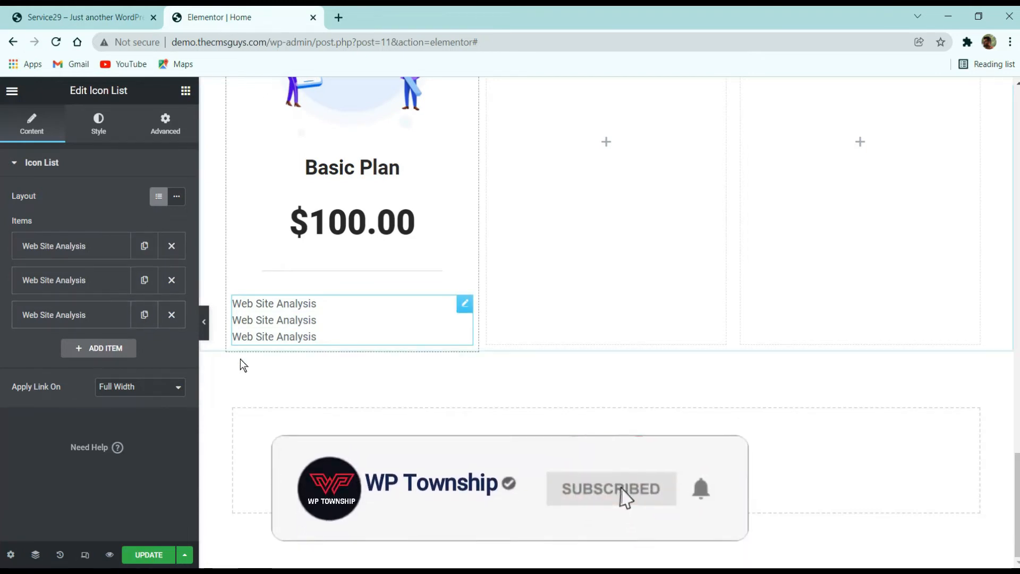
left_click(179, 197)
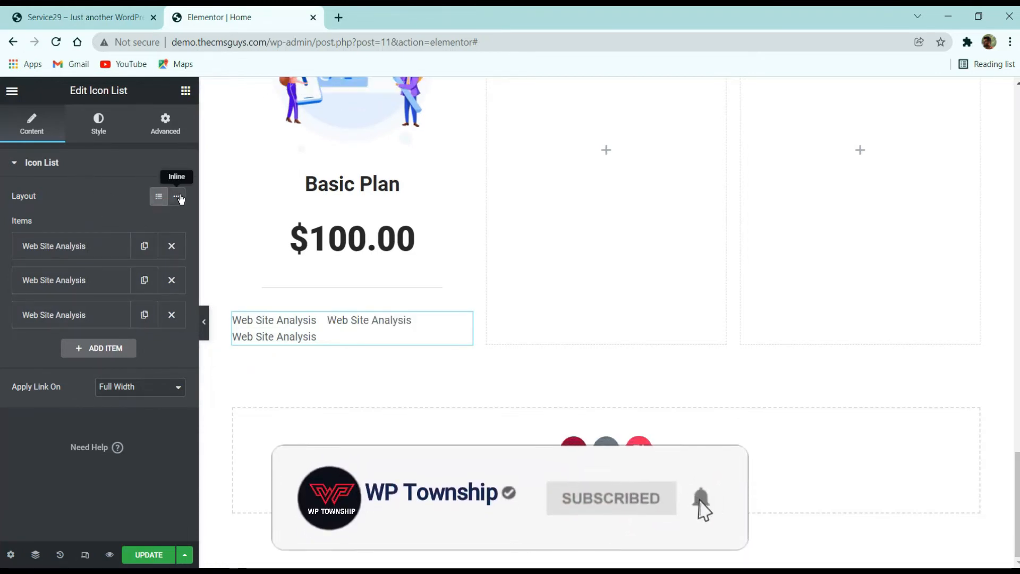
left_click(163, 201)
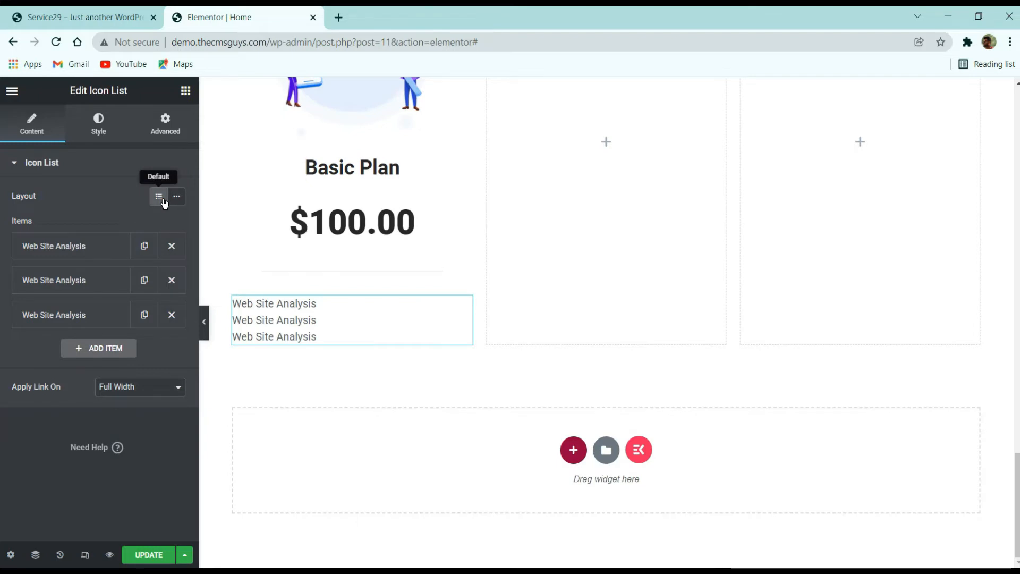
Centre the feature list in the Basic Plan column and set the space between its items to 10
left_click(103, 133)
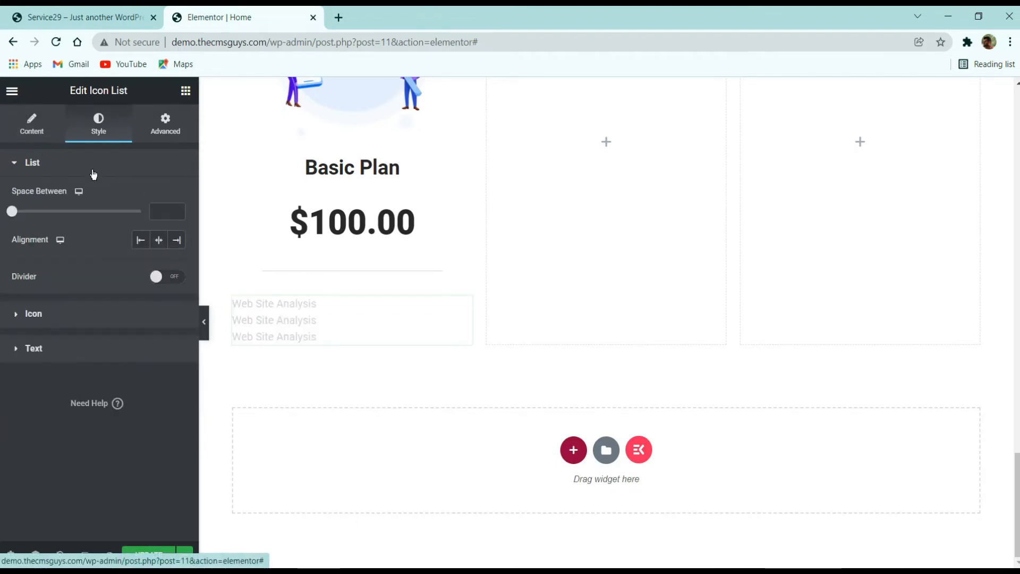
left_click(159, 240)
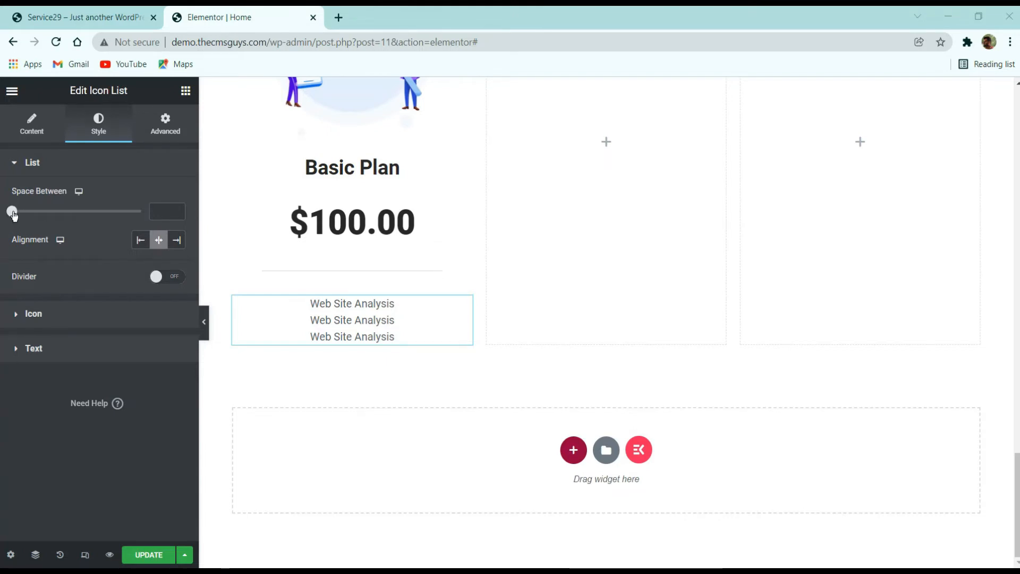
left_click_drag(13, 212, 29, 213)
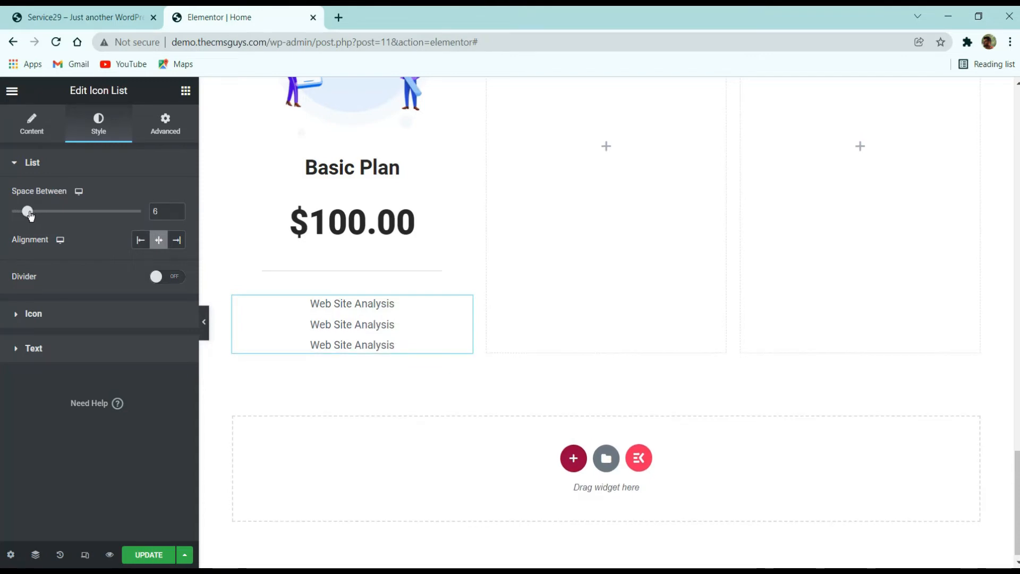
type("10")
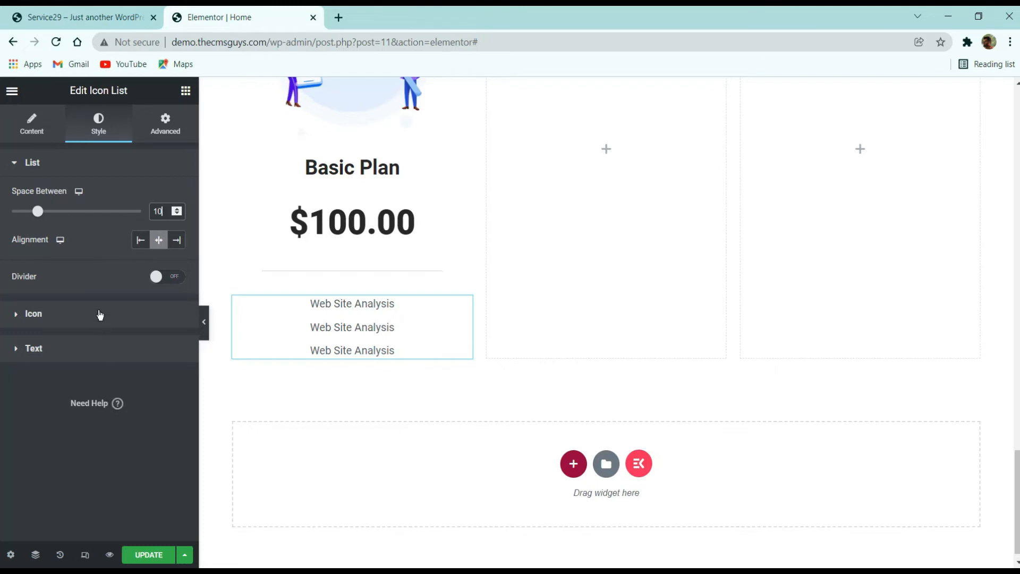
Set the feature list's text color and hover color to black, checking them against the reference card
left_click(82, 346)
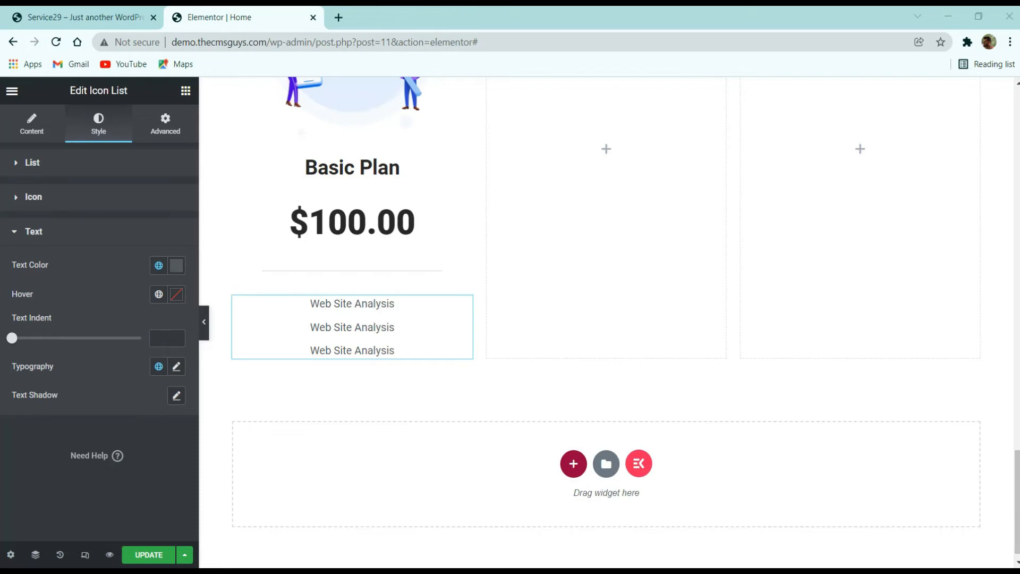
left_click(175, 265)
left_click_drag(55, 320, 3, 431)
left_click(103, 242)
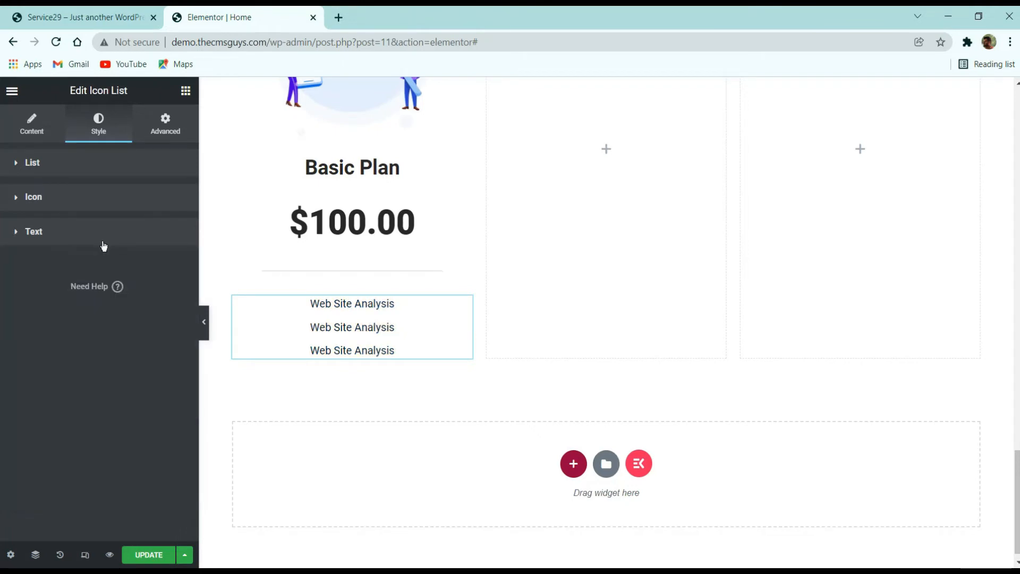
left_click(132, 241)
left_click_drag(146, 361, 171, 336)
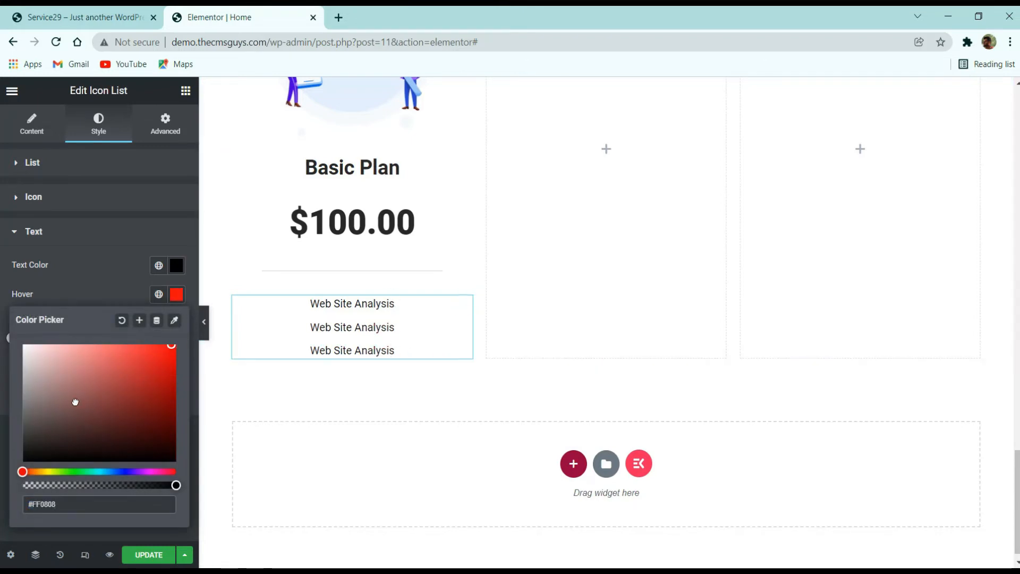
left_click(85, 17)
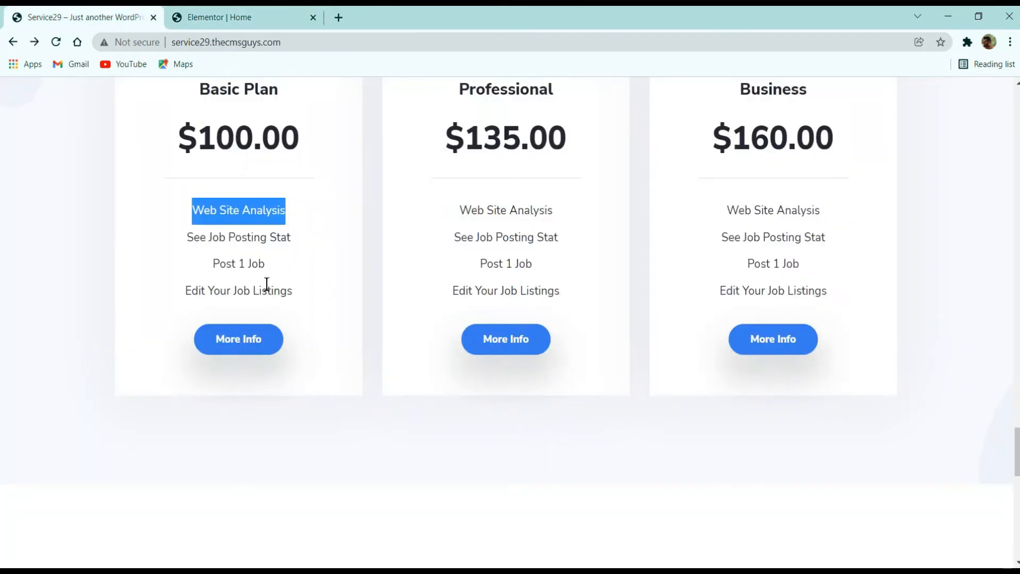
left_click(295, 25)
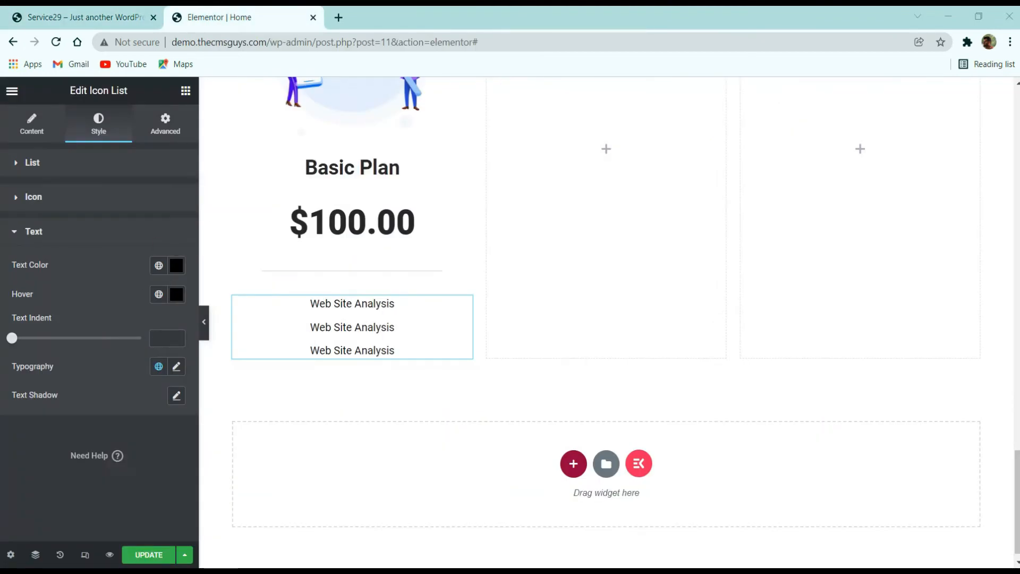
Set the feature list text's font family to Nunito Sans
left_click(177, 367)
left_click(137, 433)
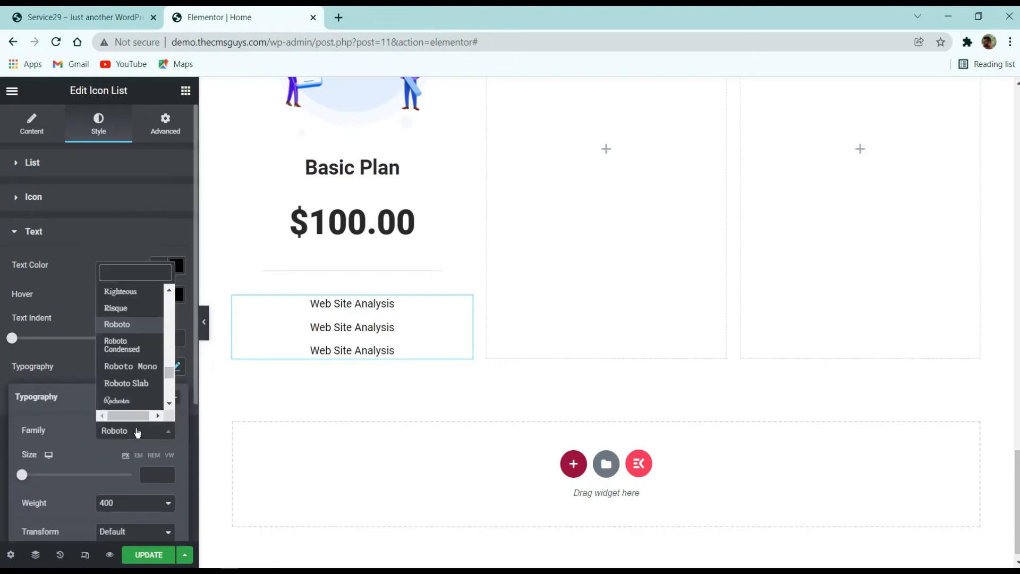
type("nuni")
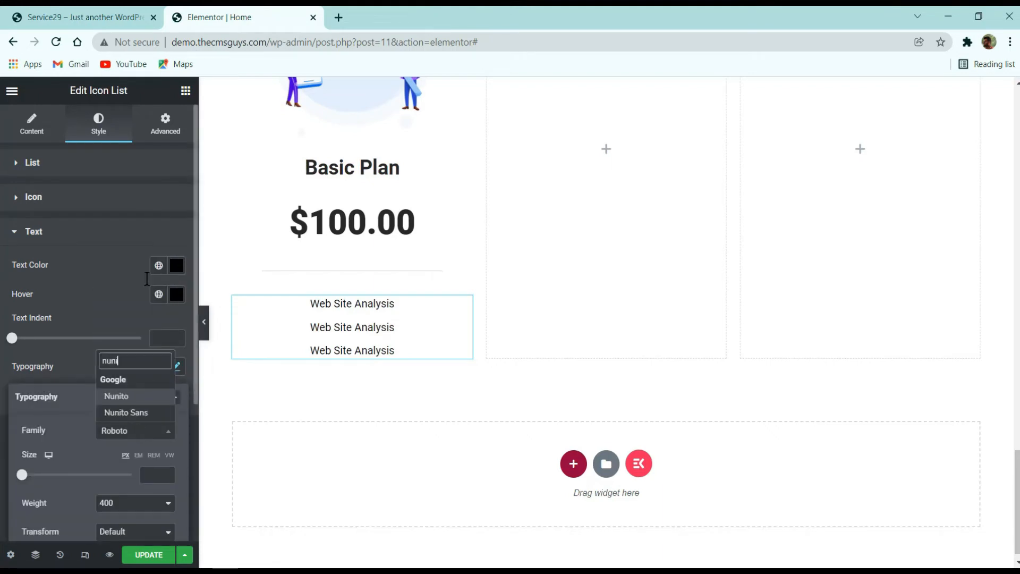
key("Return")
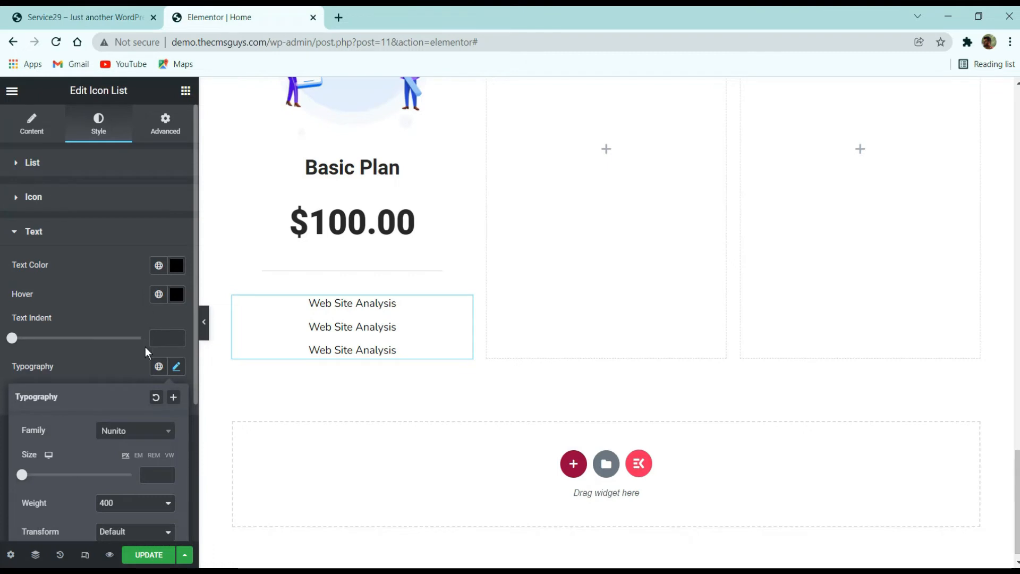
left_click(122, 444)
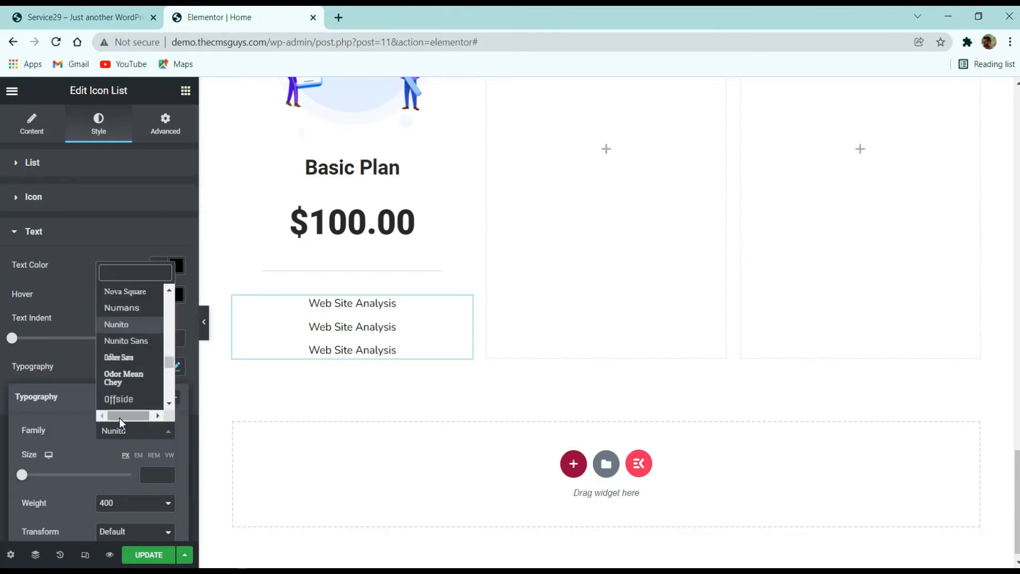
left_click(119, 418)
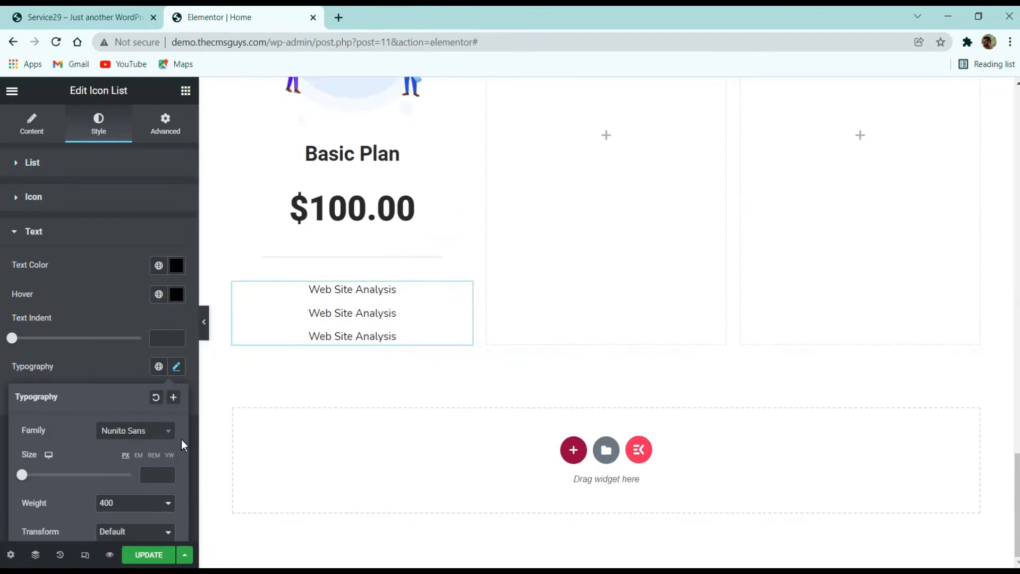
Set the feature list text's size to 1.06 em and its line height to 2.2 em
scroll(159, 421, "down", 3)
left_click(139, 283)
left_click(147, 303)
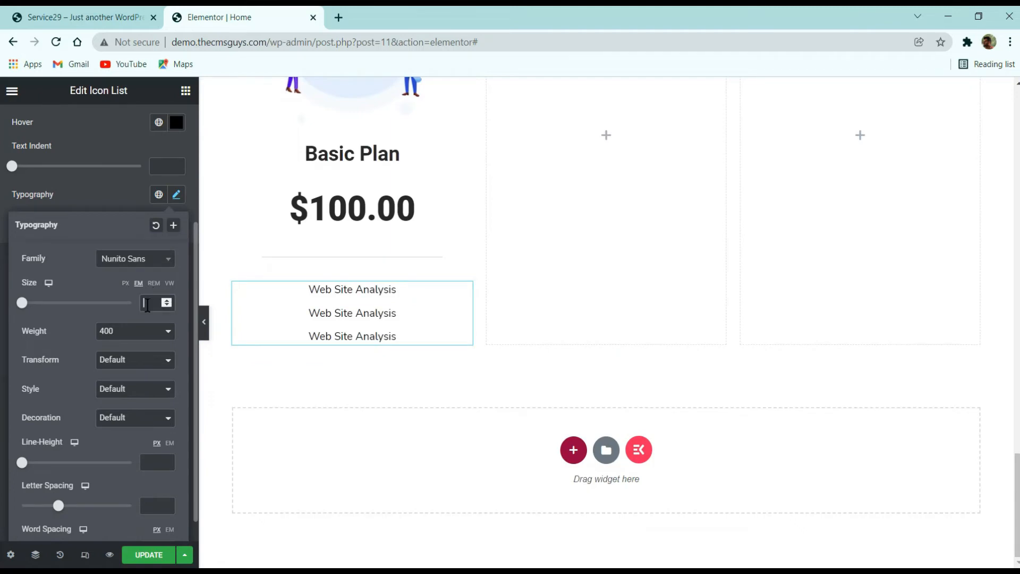
type("1.06")
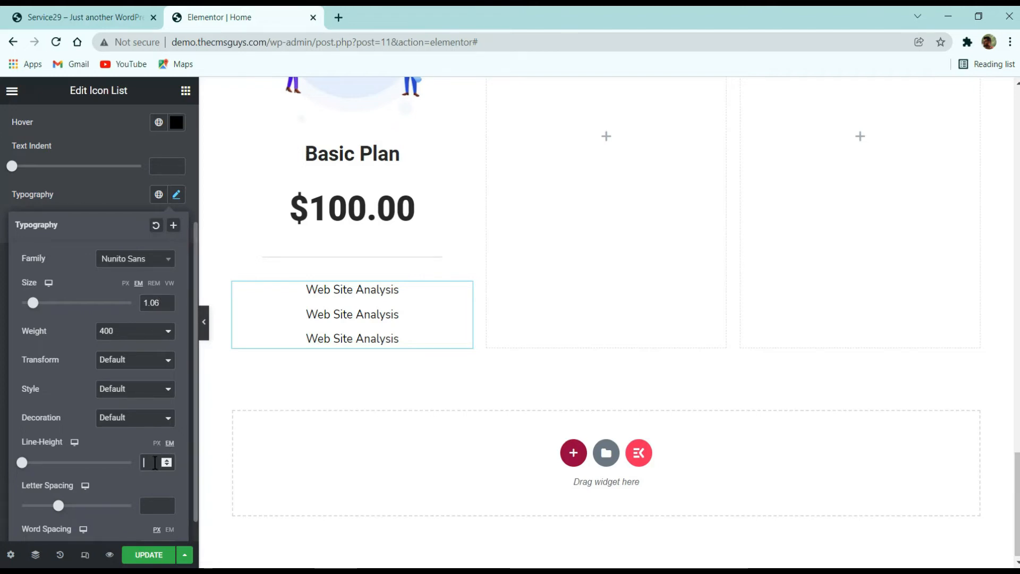
left_click(154, 462)
type("2.5")
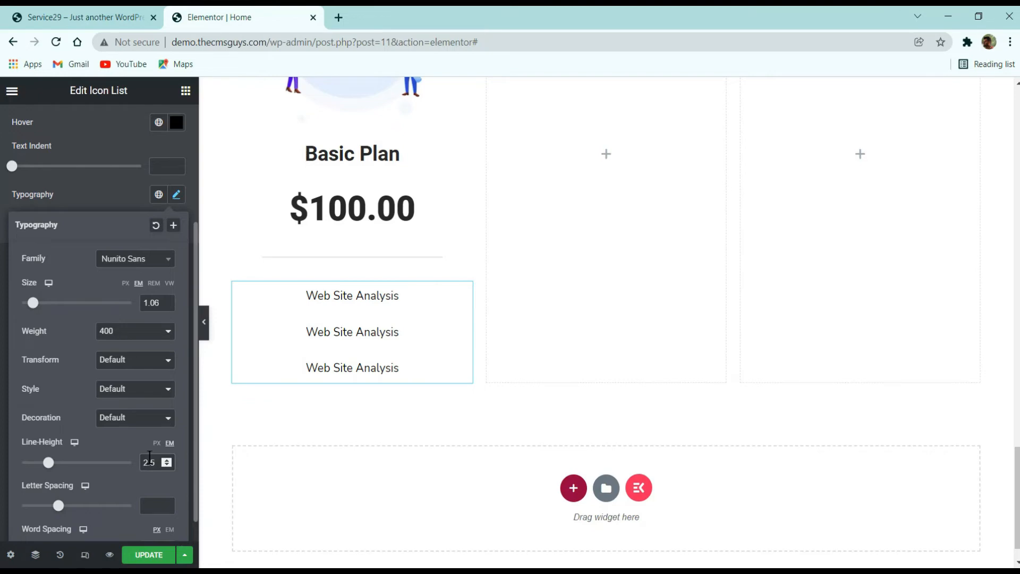
key("Down")
key("Down")
key("Down")
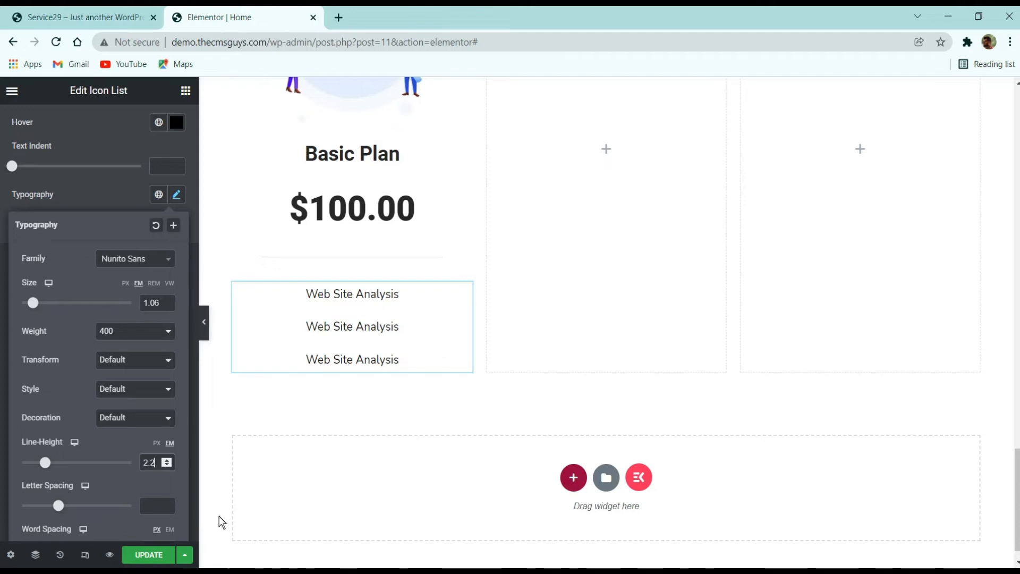
Try a letter spacing of 0.1 on the feature list text, set it to 0 and close the typography settings
left_click(161, 504)
type("0.1")
type("0")
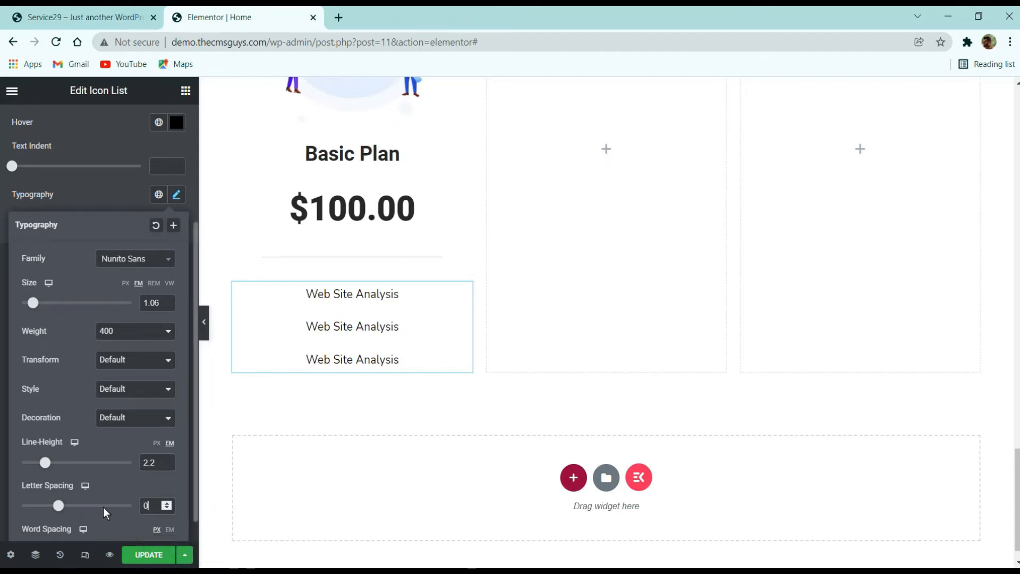
left_click(82, 199)
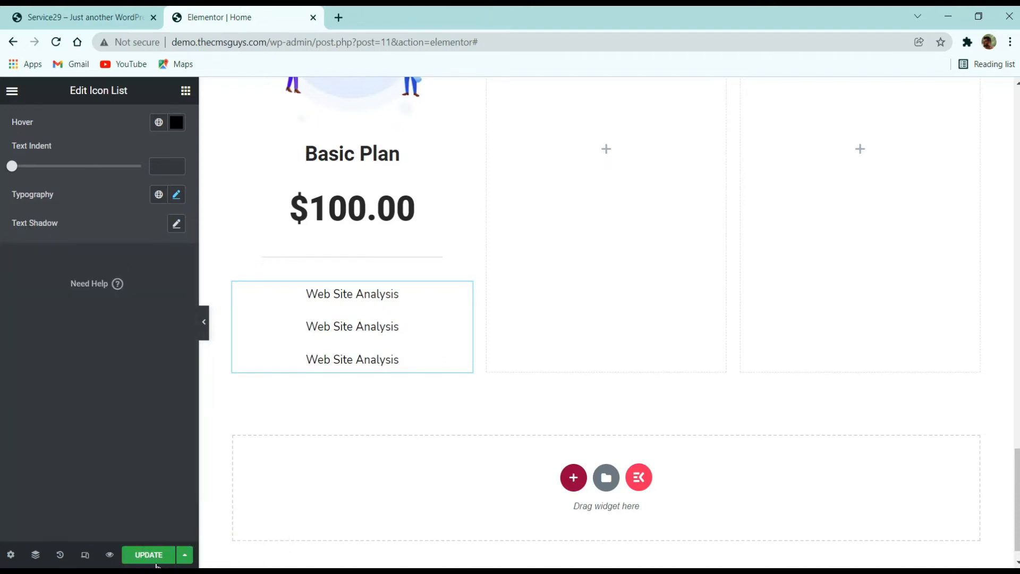
Check the number of features on the reference card, duplicate a list item to make four and update the page
left_click(118, 16)
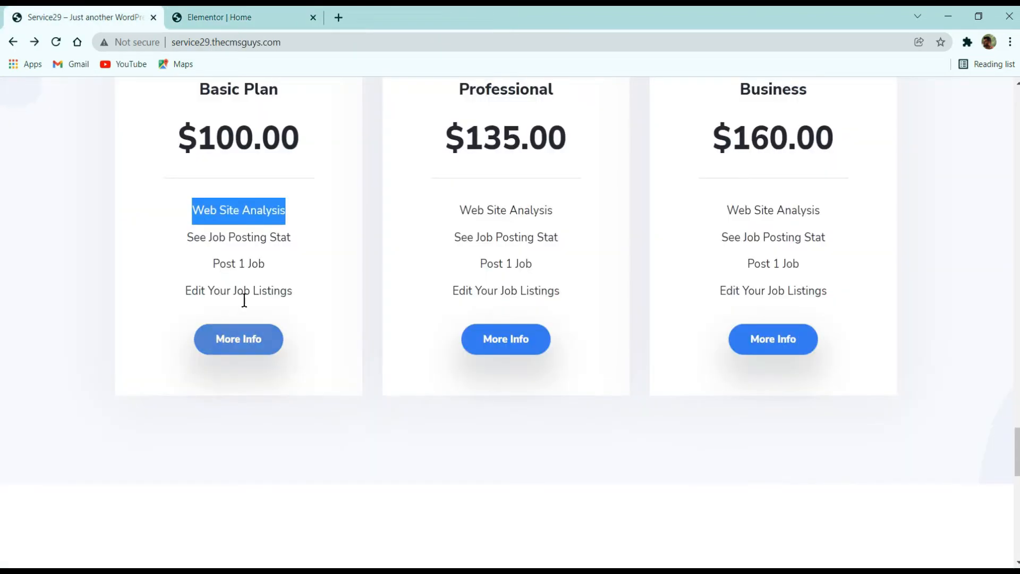
left_click(267, 11)
left_click(32, 124)
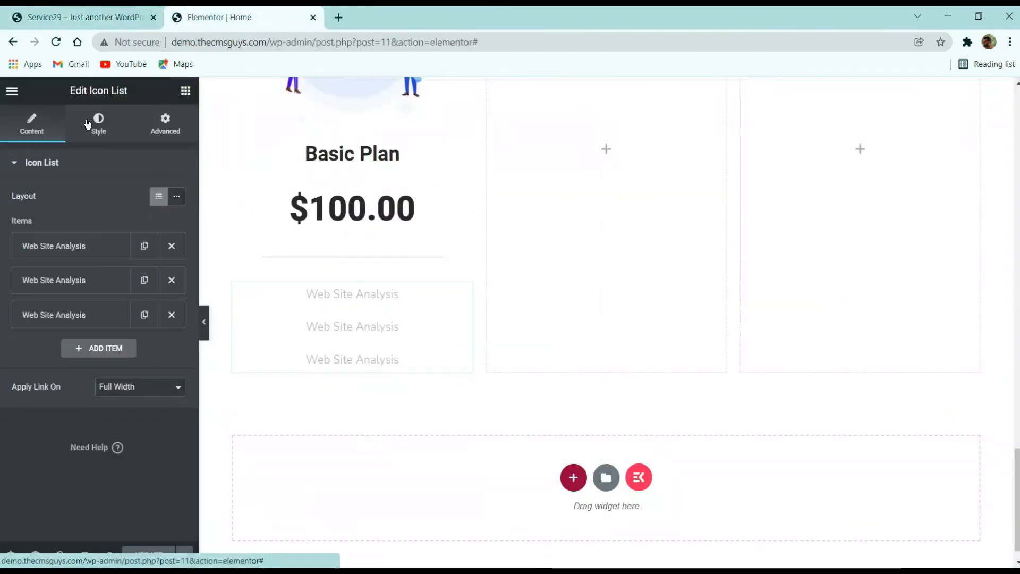
left_click(145, 315)
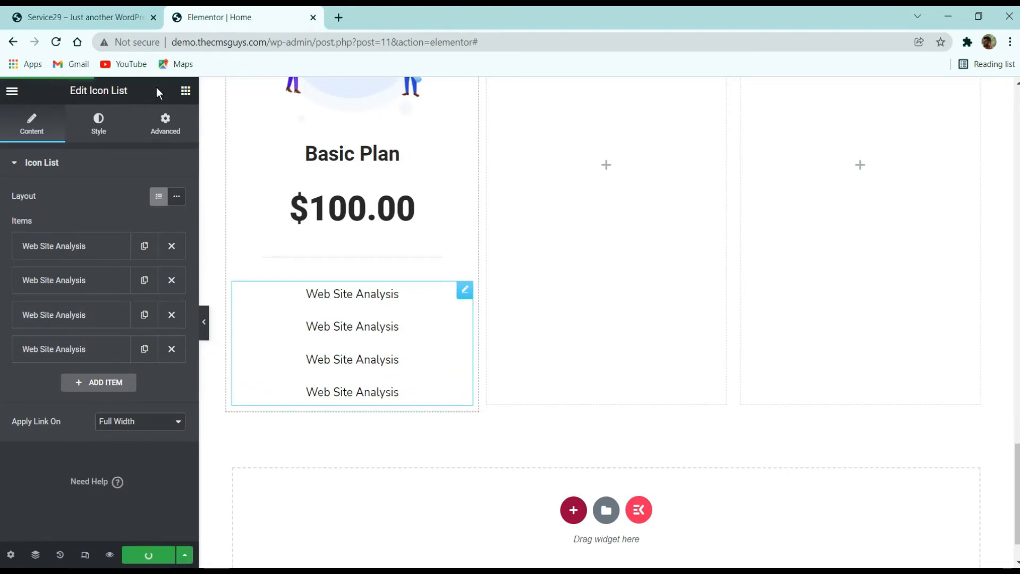
Check the reference card's layout and add a Button widget below the feature list in the Basic Plan column
left_click(96, 16)
left_click(233, 352)
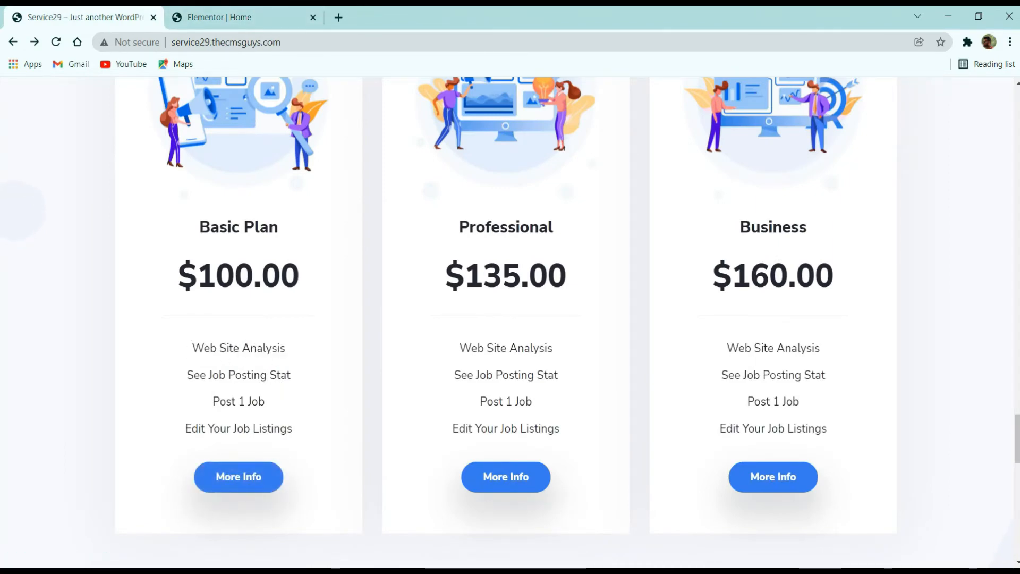
left_click(213, 17)
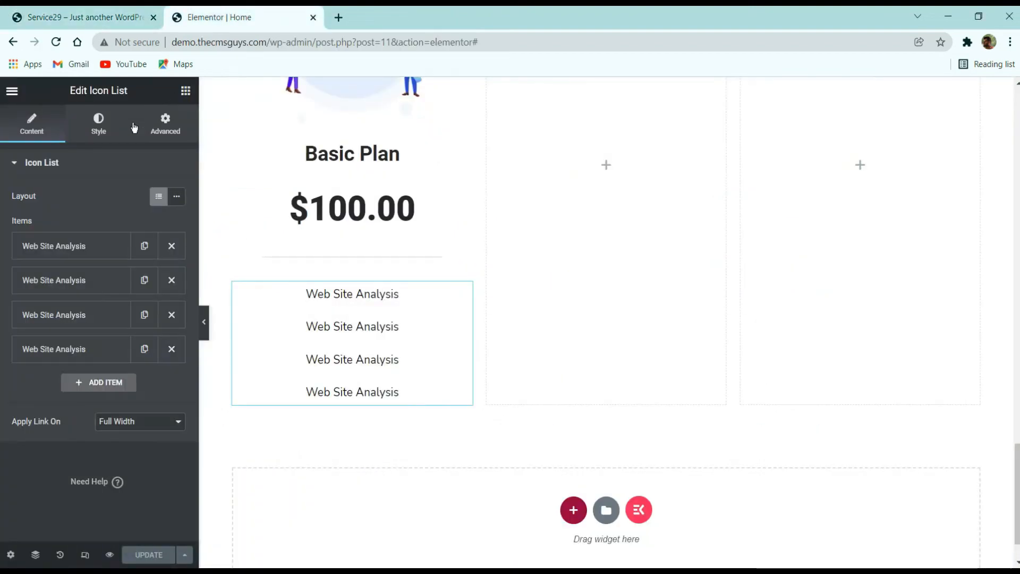
left_click(186, 91)
type("butto")
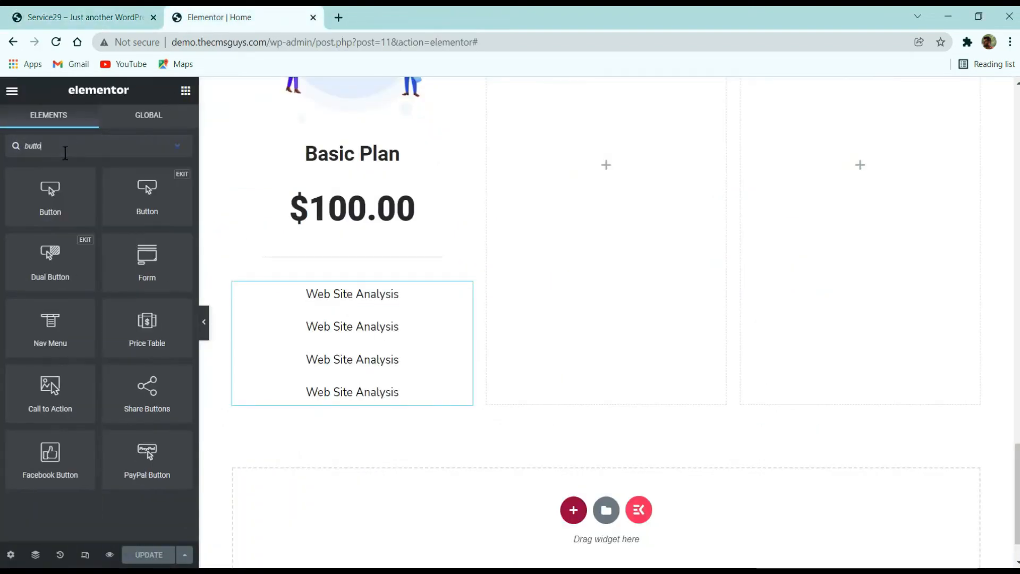
left_click_drag(28, 196, 361, 381)
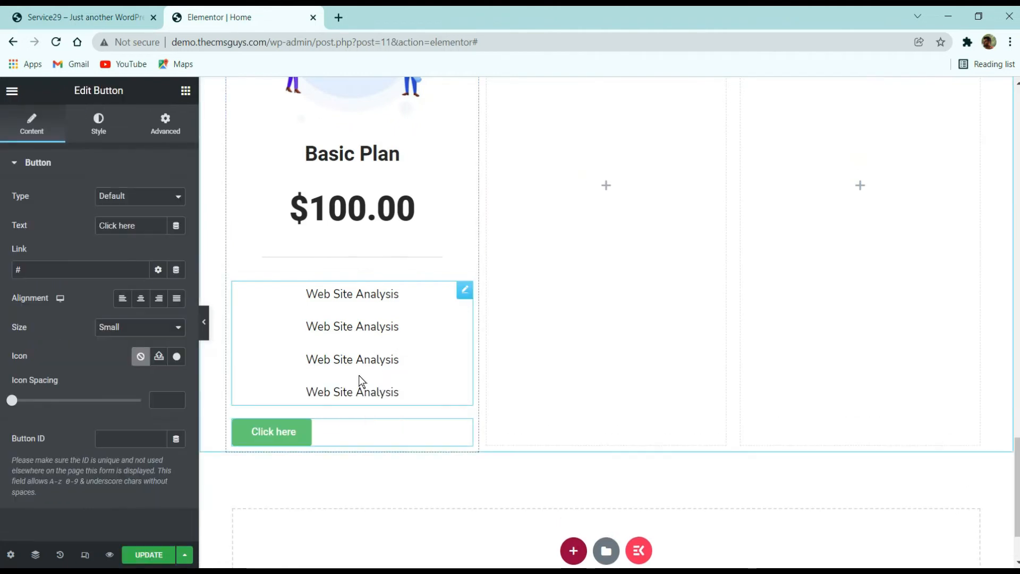
Center the button in the Basic Plan column and change its text to "More Infor"
left_click(141, 300)
triple_click(128, 226)
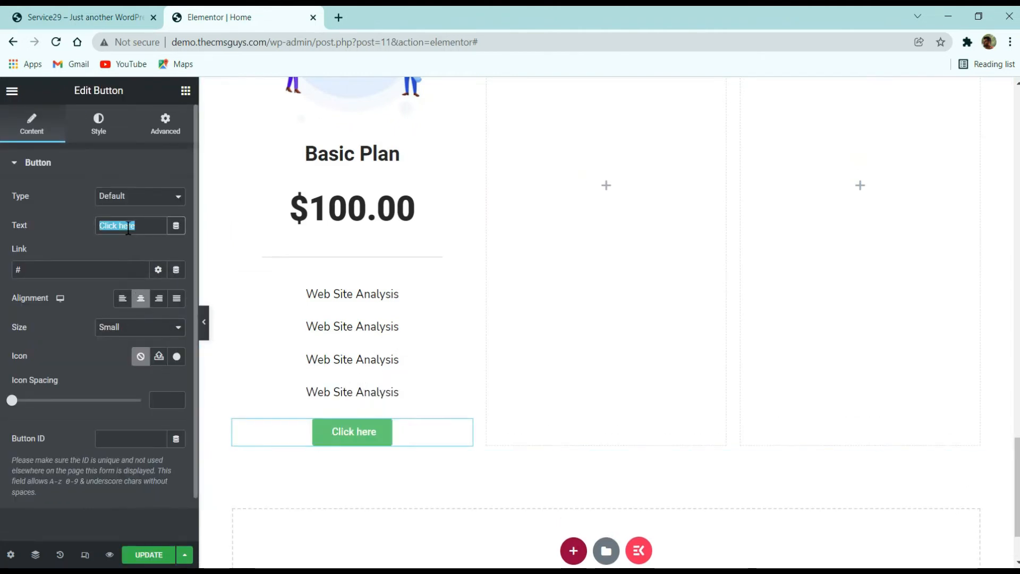
type("More ")
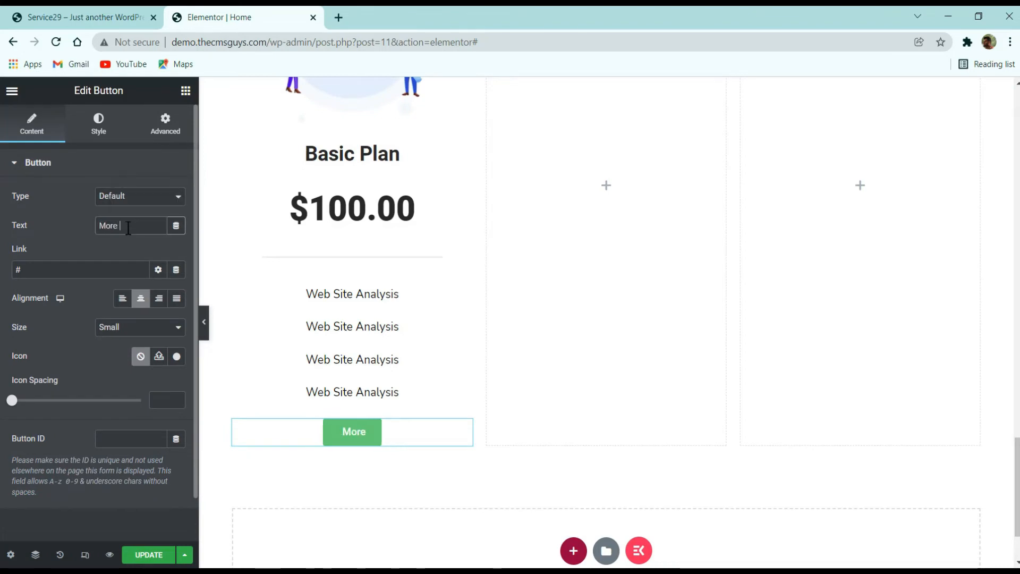
type("Infor")
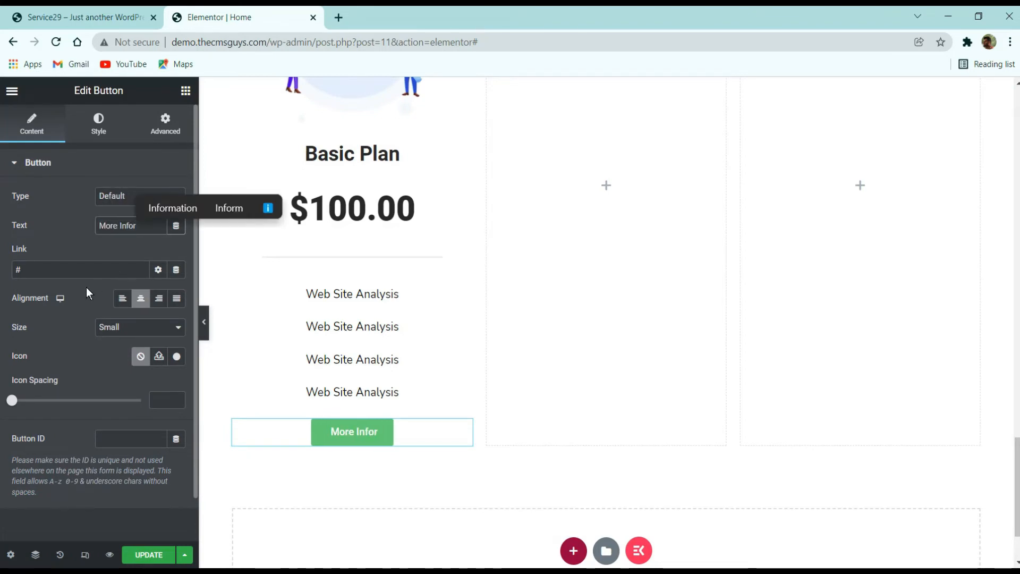
left_click(45, 275)
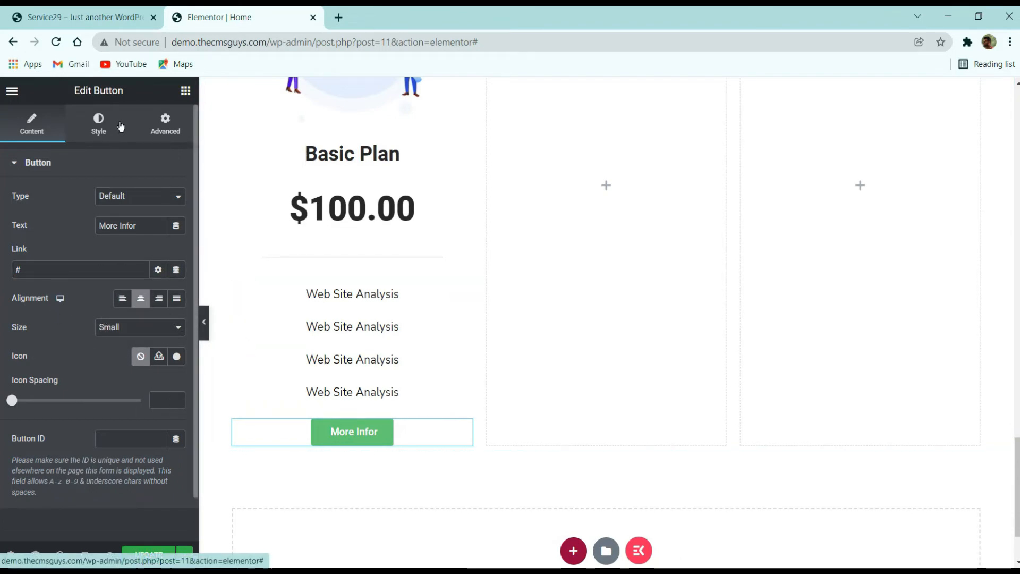
Check the button style on the reference pricing cards and set the button's normal background color to blue #0010FF
left_click(87, 17)
scroll(248, 312, "up", 5)
scroll(250, 313, "down", 5)
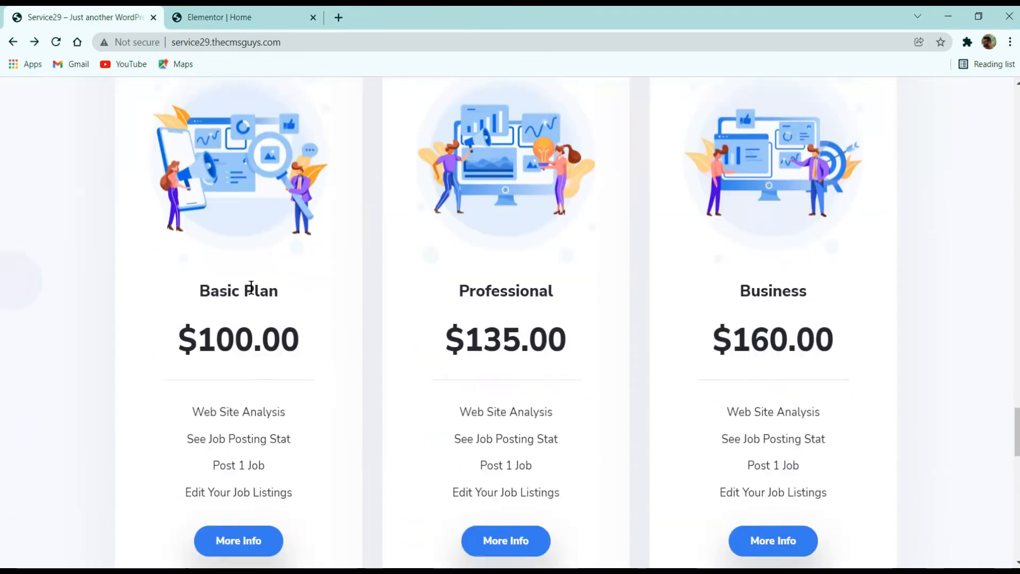
left_click(266, 14)
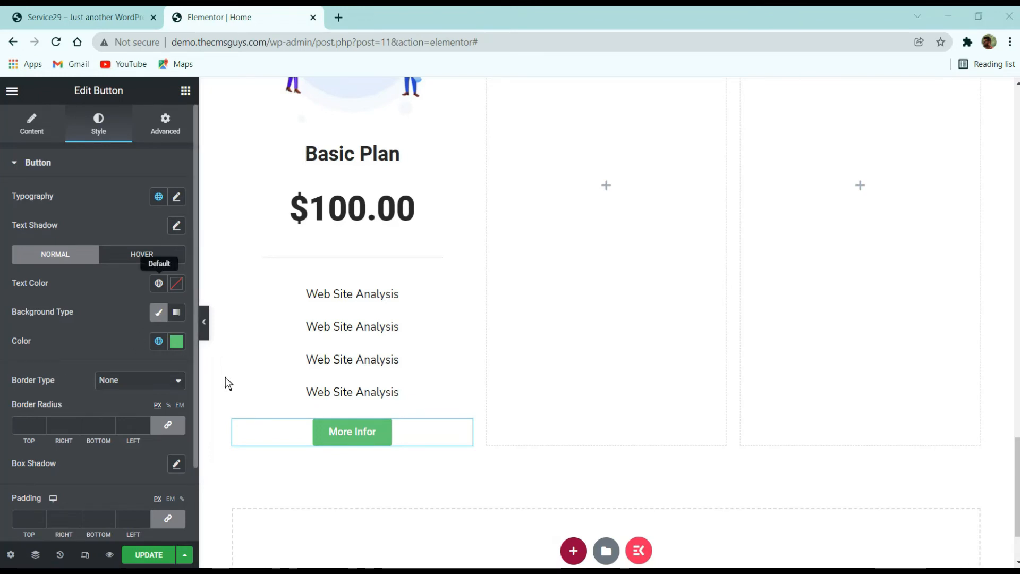
left_click(177, 344)
type("#E1E1E1")
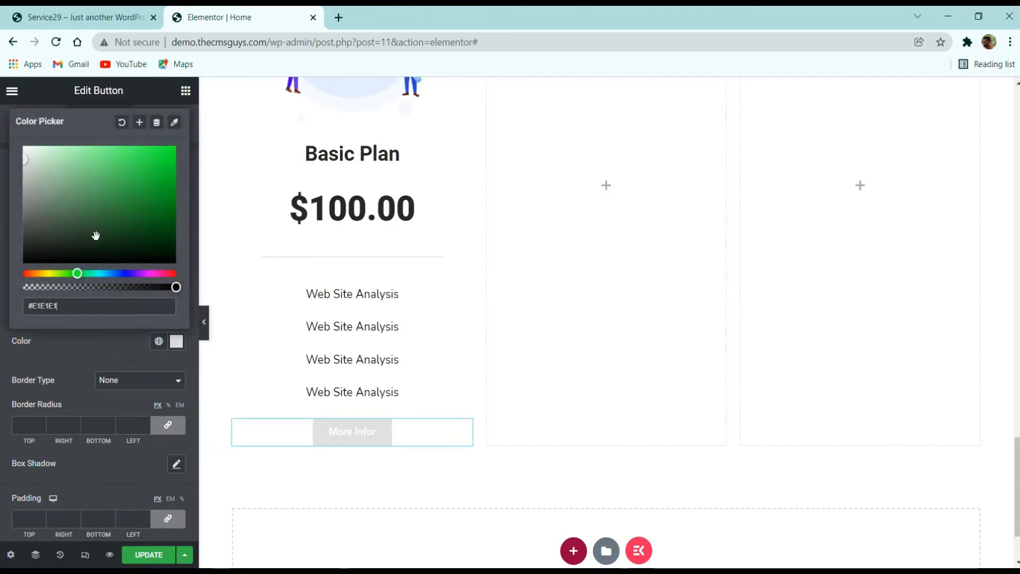
left_click(118, 287)
left_click(123, 273)
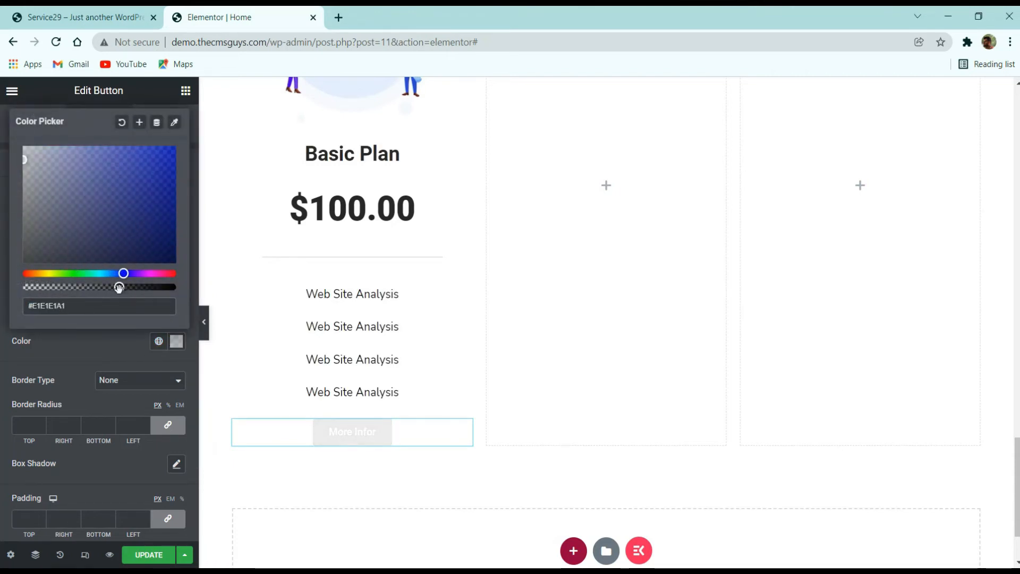
left_click_drag(118, 287, 240, 301)
mouse_move(127, 170)
left_mouse_down()
mouse_move(208, 233)
mouse_move(162, 169)
mouse_move(180, 143)
left_mouse_up()
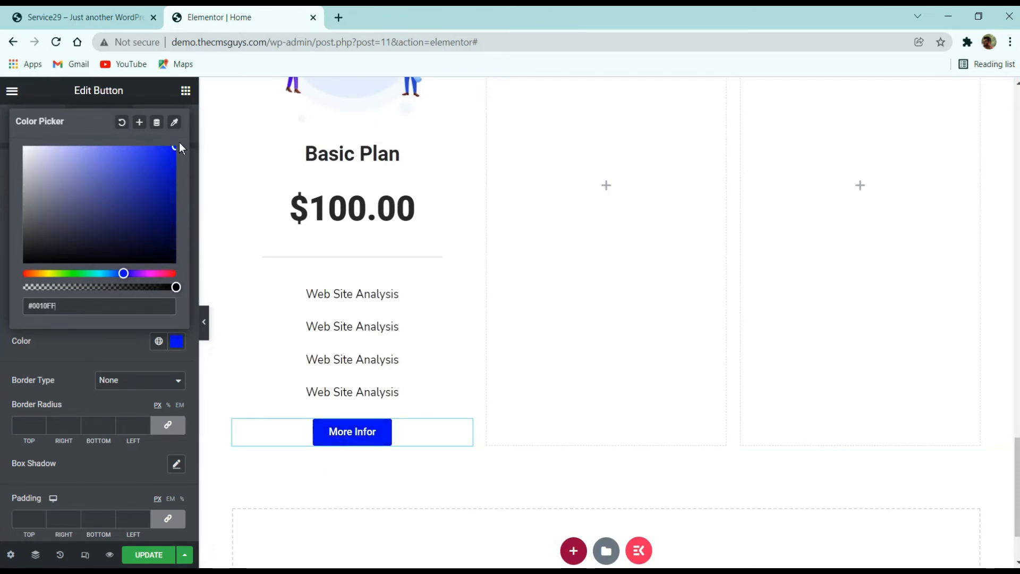
left_click(120, 352)
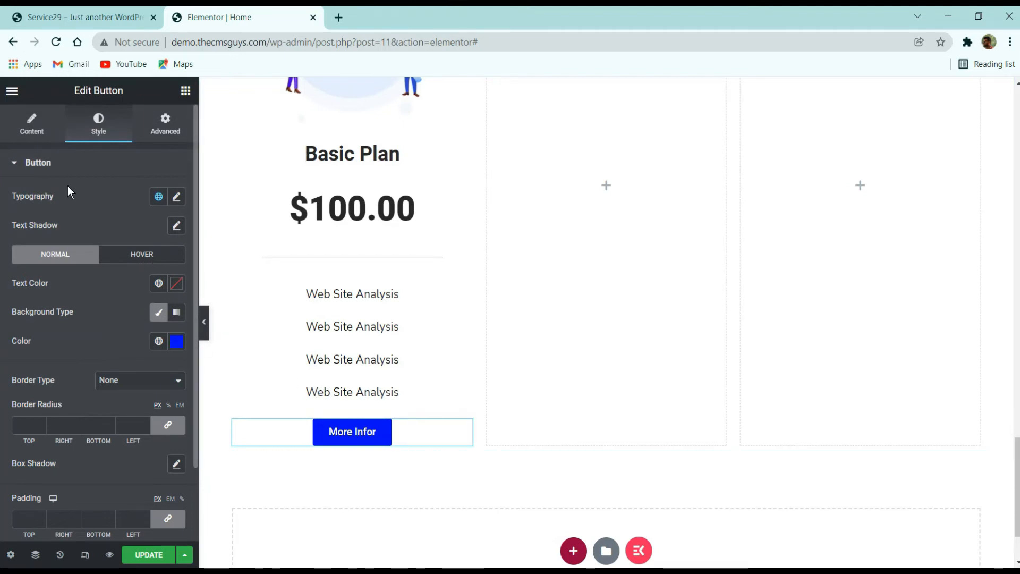
Correct the button text to "More Info" and check the reference button's hover color
left_click(32, 125)
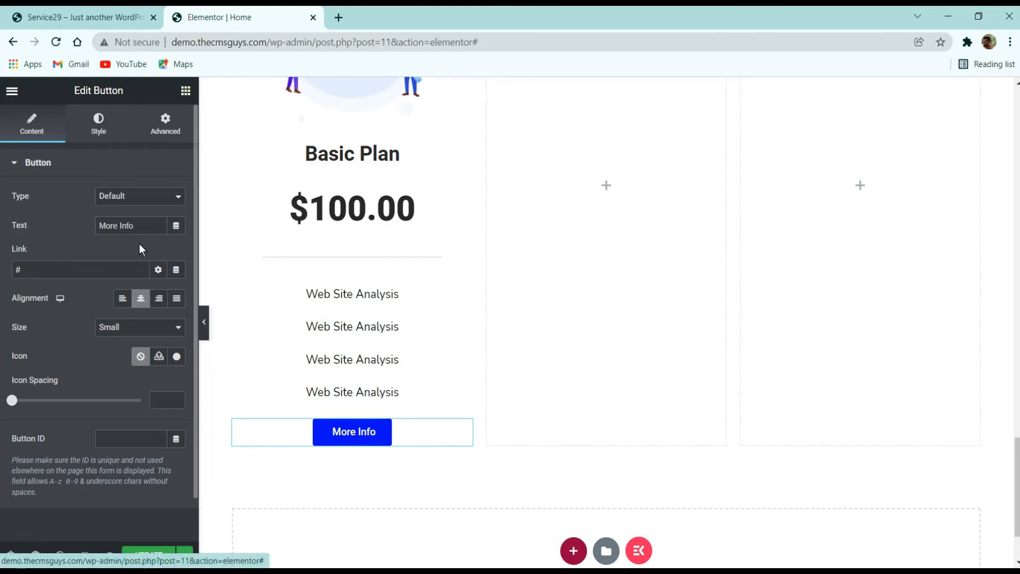
left_click(98, 123)
left_click(85, 17)
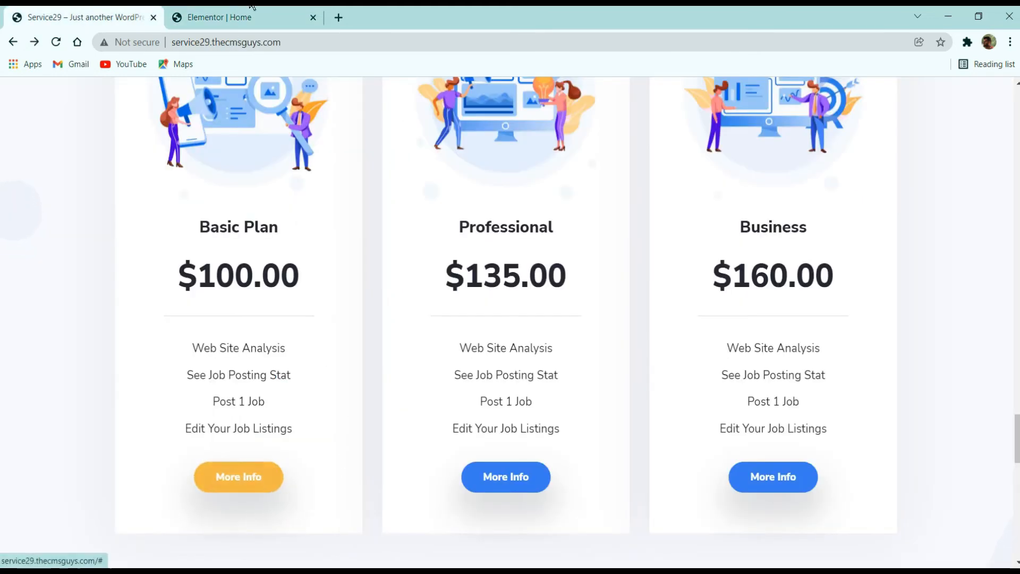
left_click(239, 17)
Try yellow and orange #FFA000 as the button's hover background color and settle on black
left_click(156, 259)
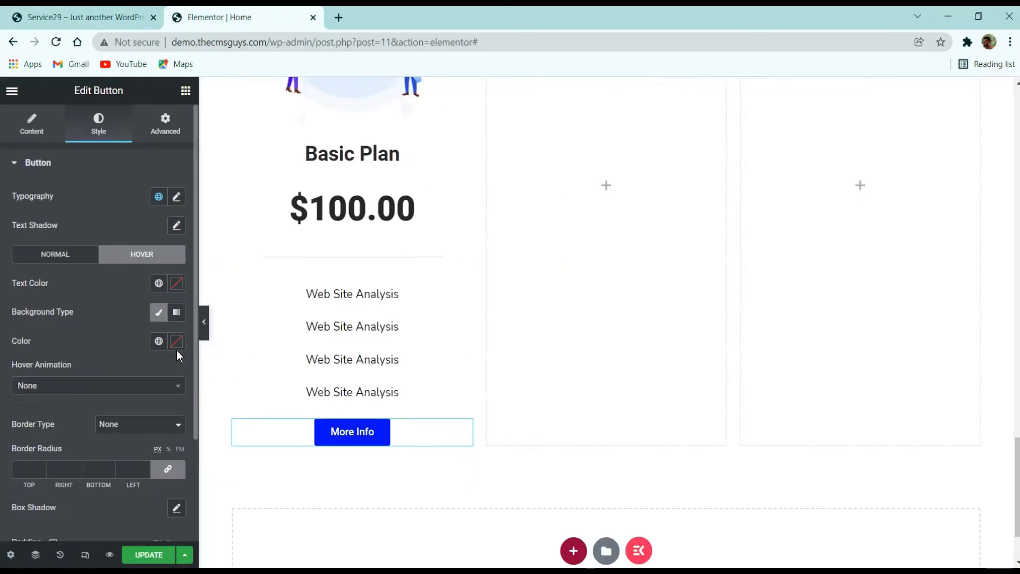
left_click(176, 340)
left_click_drag(81, 274, 44, 274)
left_click_drag(75, 234, 230, 84)
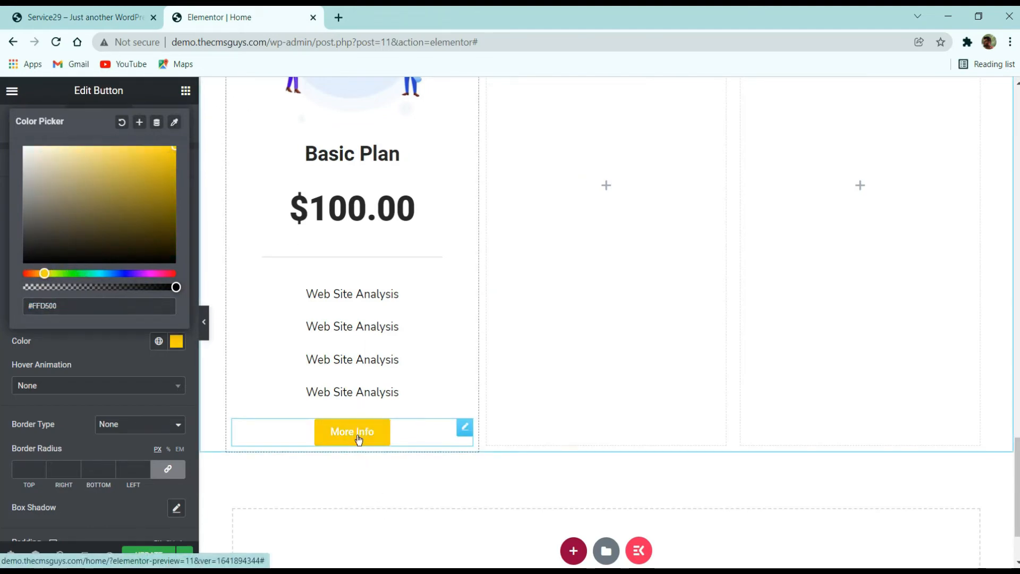
left_click_drag(103, 208, 93, 116)
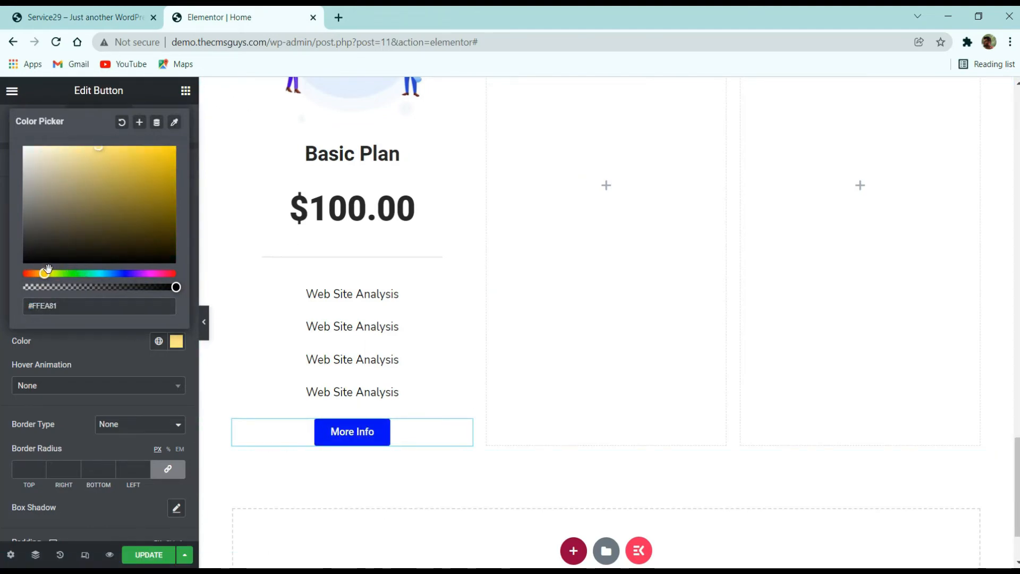
left_click_drag(48, 269, 38, 274)
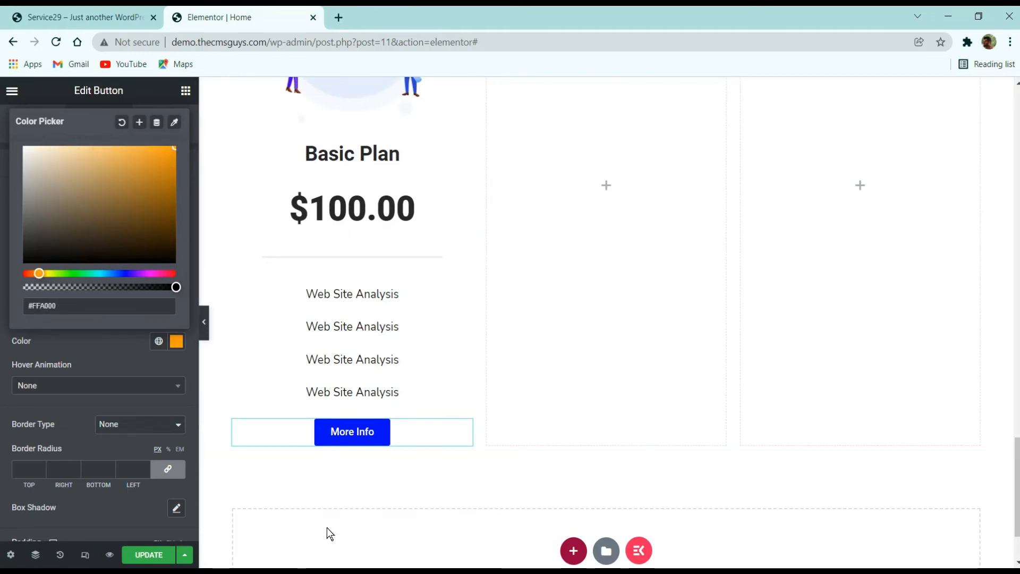
left_click(97, 362)
Find the wobble effects among the hover animations and apply Wobble Top to the button
left_click(100, 385)
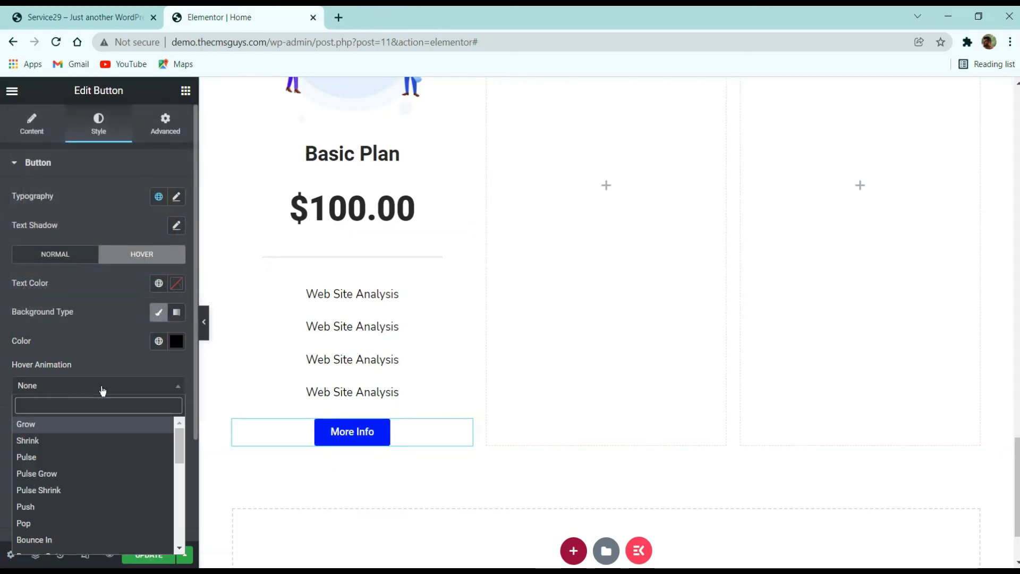
type("woo")
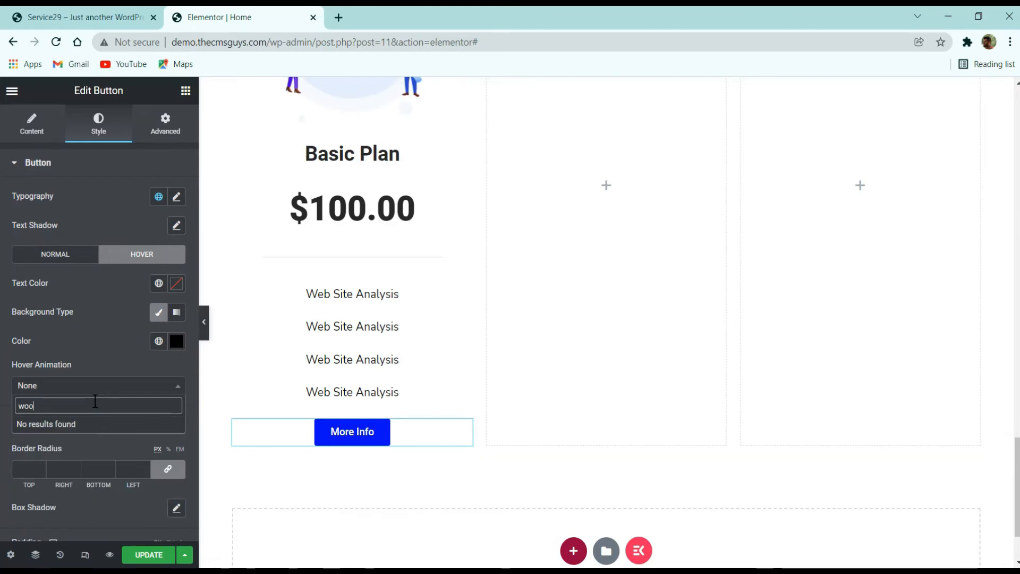
key("BackSpace")
key("Down")
key("Down")
key("Down")
key("Down")
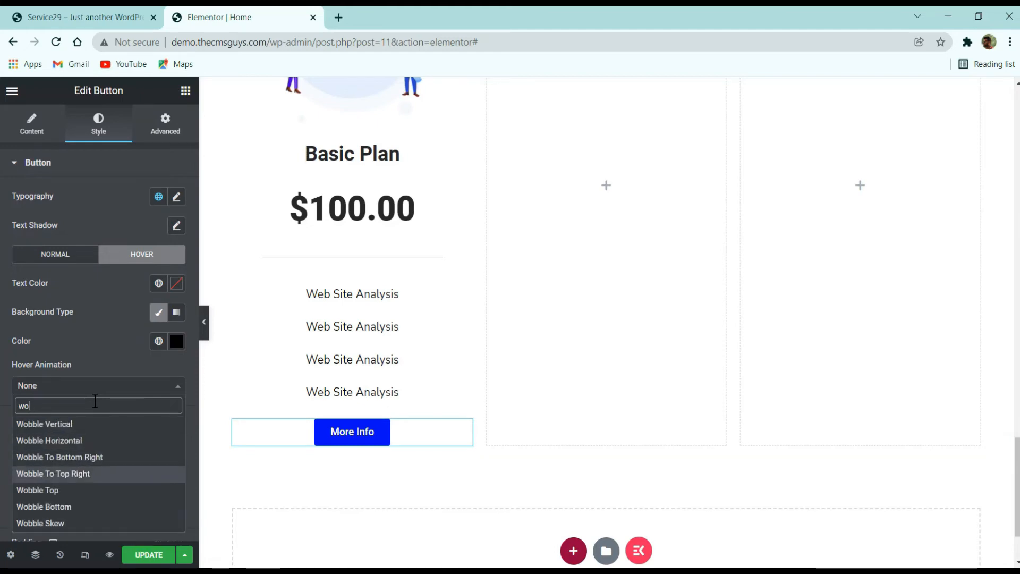
key("Return")
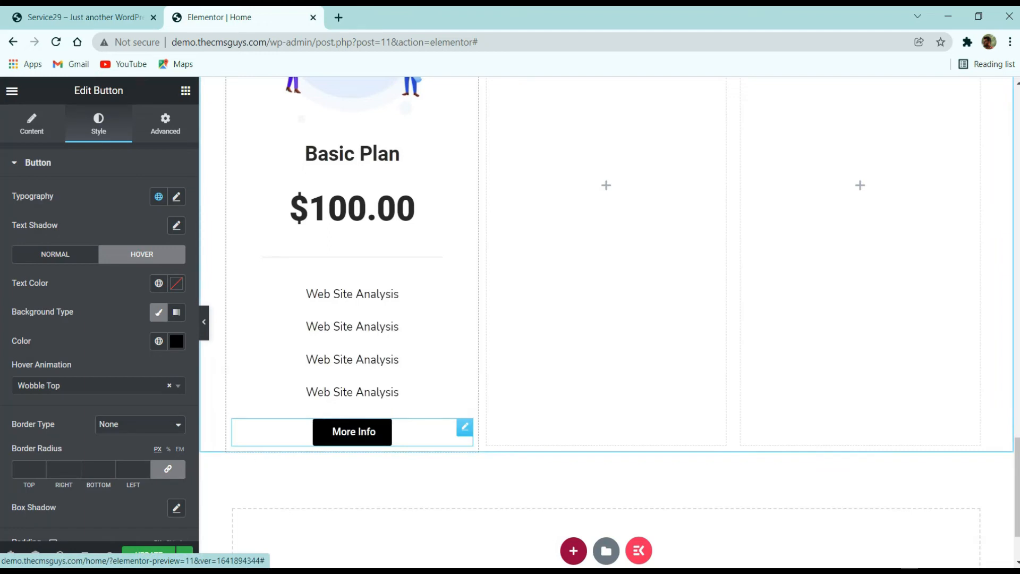
Check the reference button's shape and set the button's padding to 2 em on all four sides
left_click(121, 21)
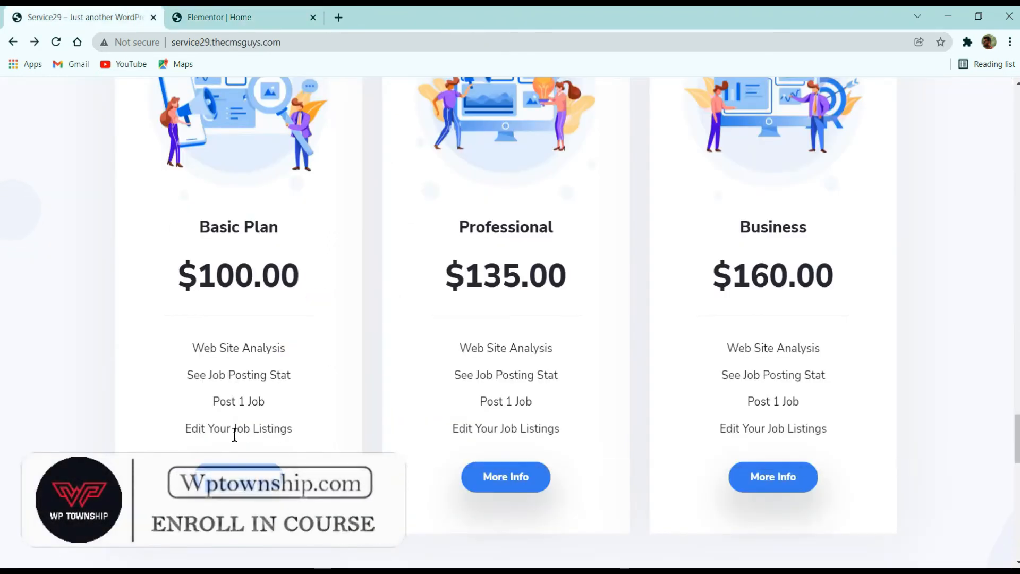
left_click(255, 12)
scroll(110, 494, "down", 3)
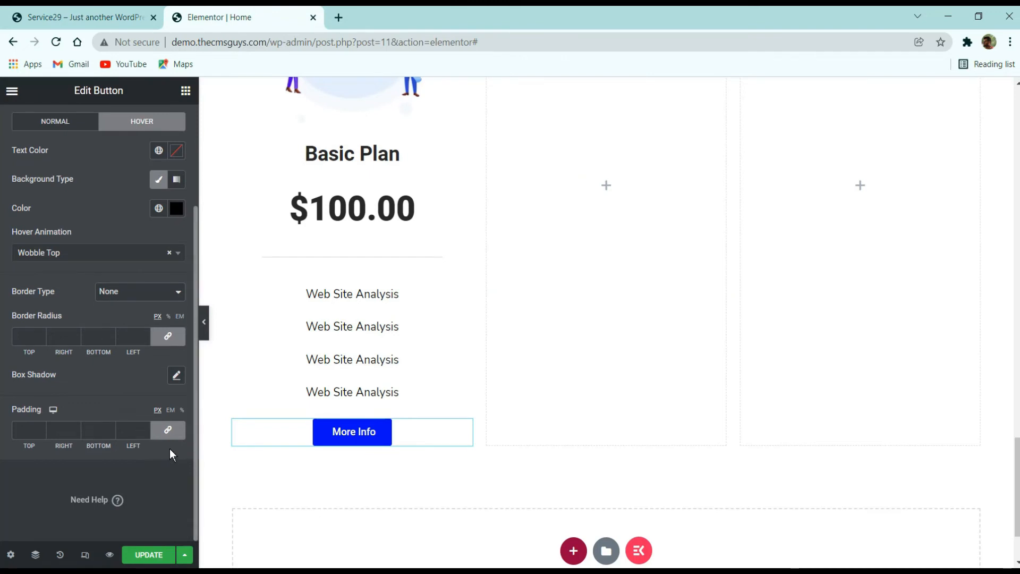
left_click(168, 430)
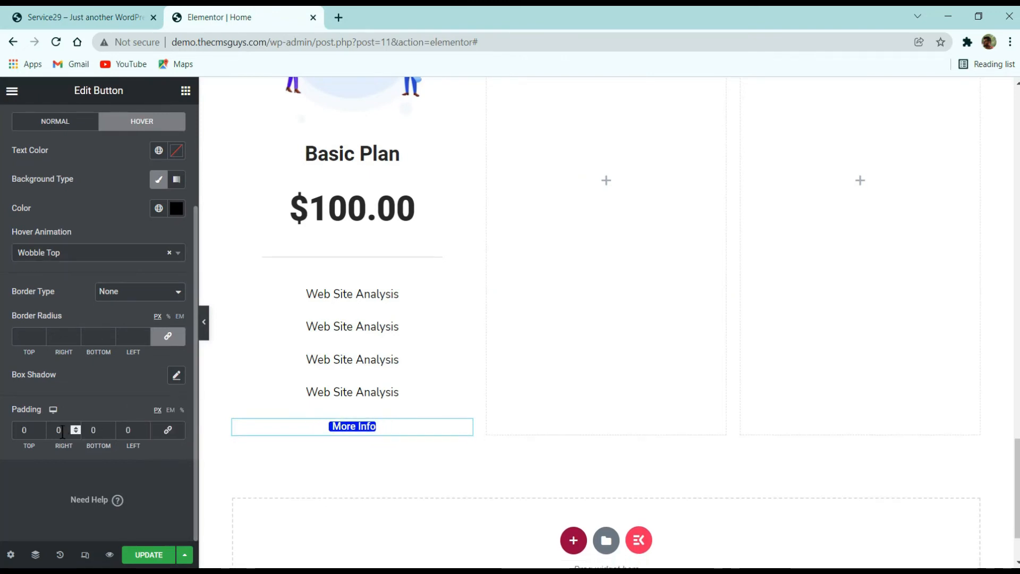
left_click(170, 410)
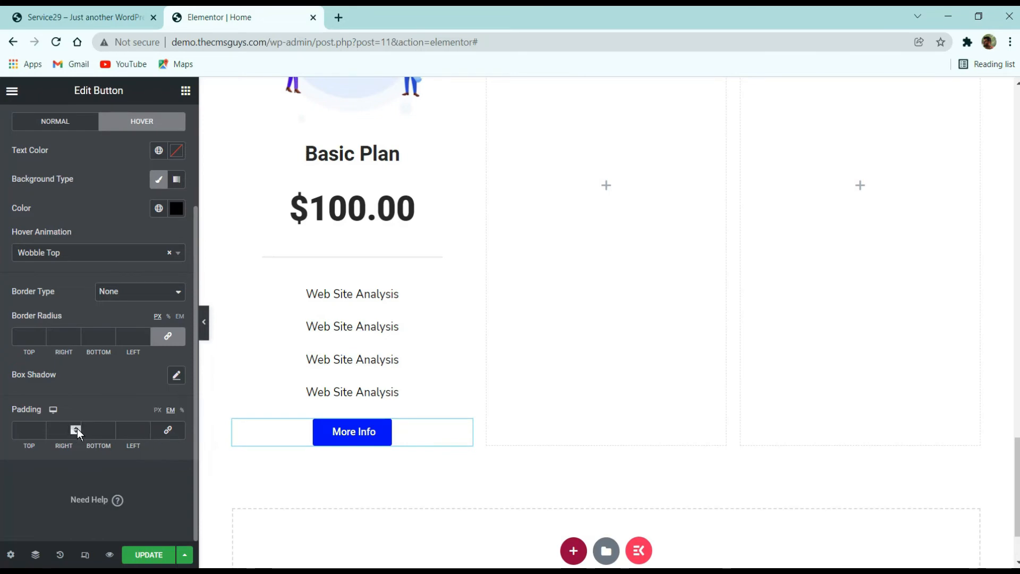
left_click(78, 429)
left_click(78, 429)
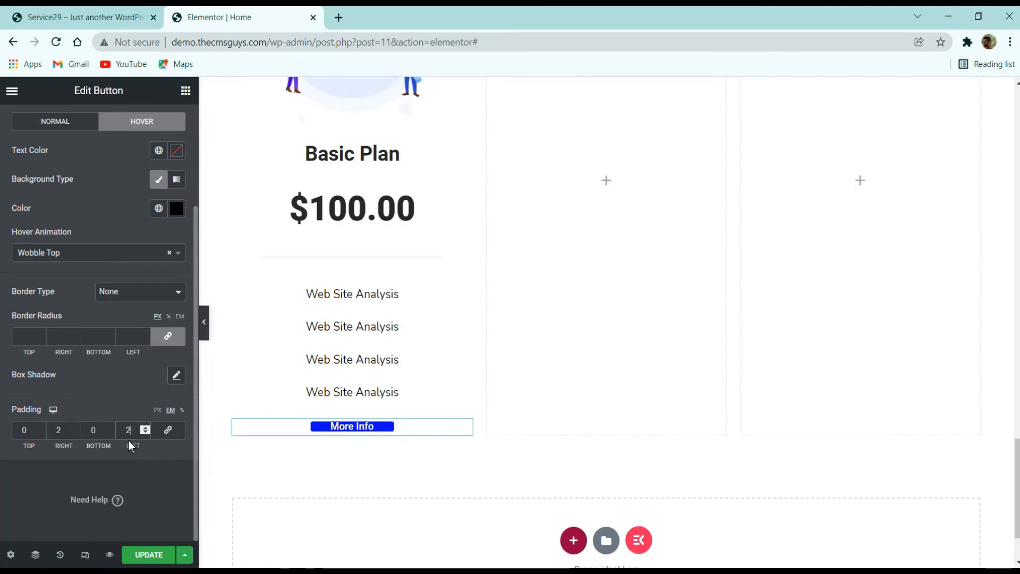
left_click(167, 431)
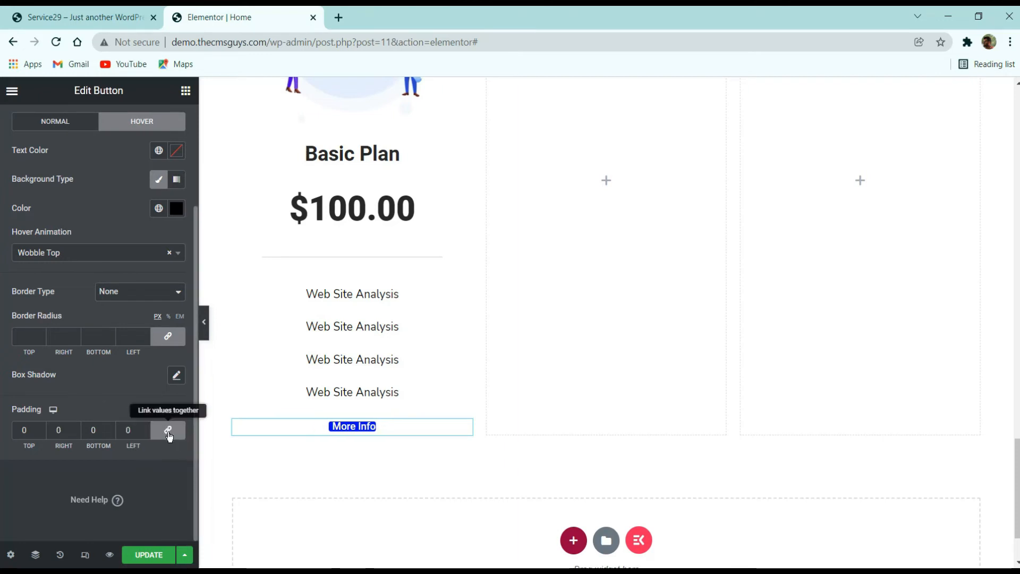
double_click(129, 431)
type("2")
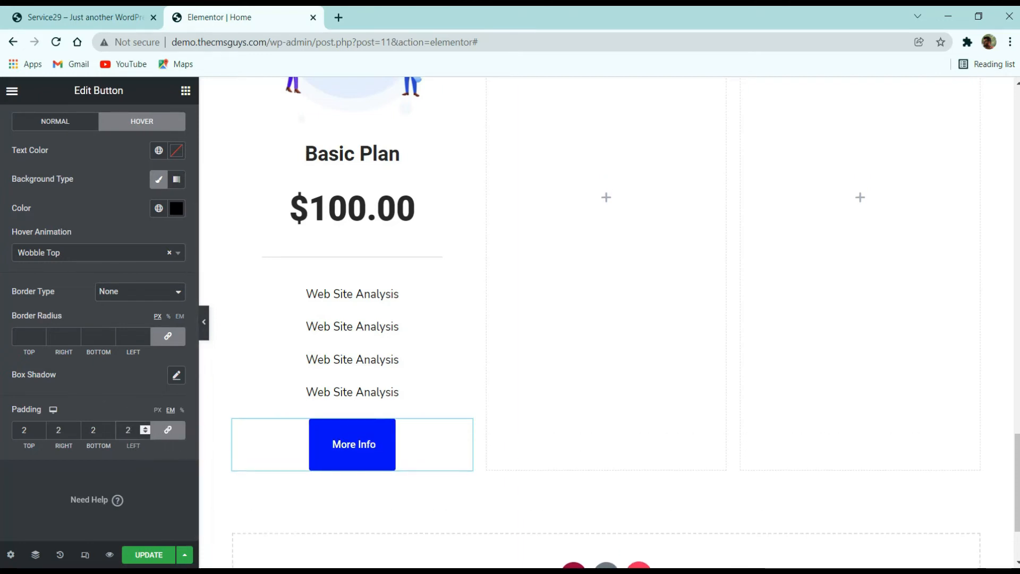
Unlink the padding values and set the button's top and bottom padding to 1 em
left_click(168, 429)
double_click(14, 433)
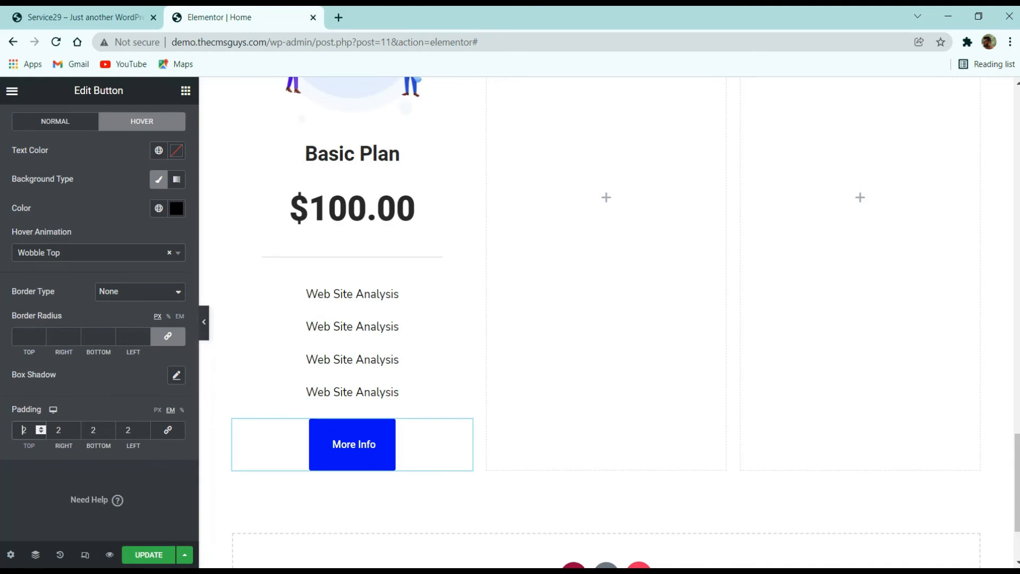
type("01")
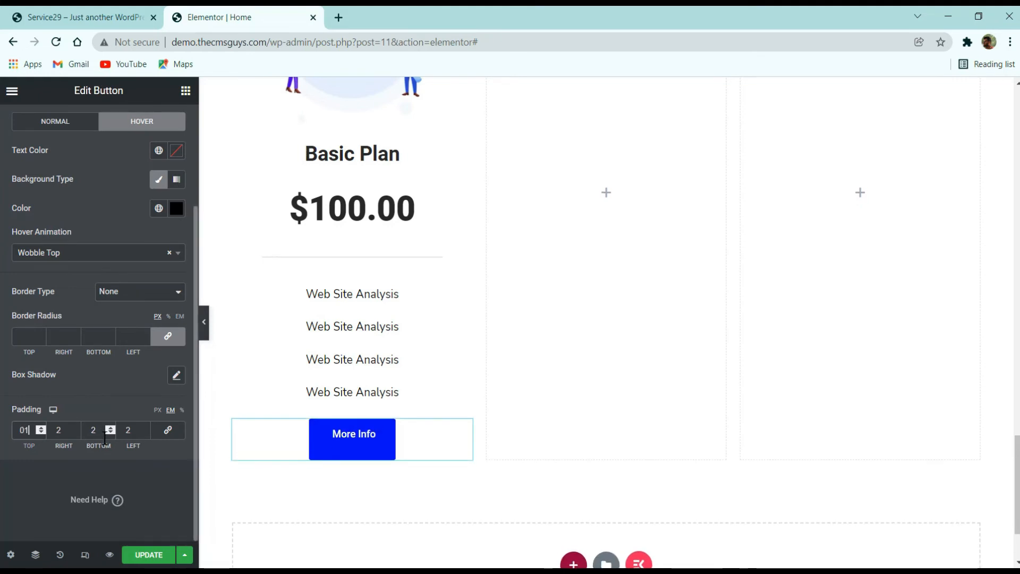
type("1")
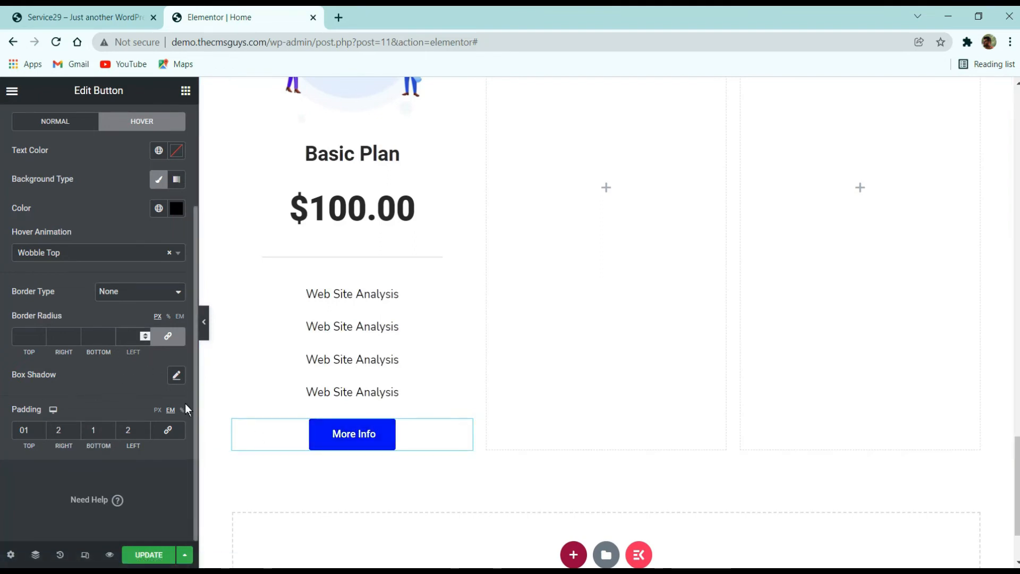
Set the button's border radius to 50 px on all corners and update the page
type("500")
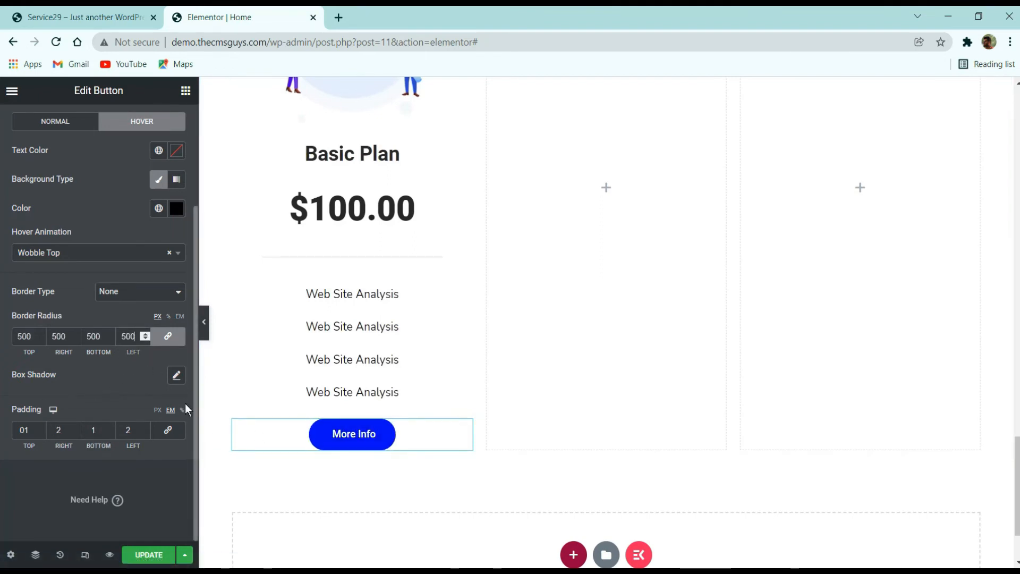
key("BackSpace")
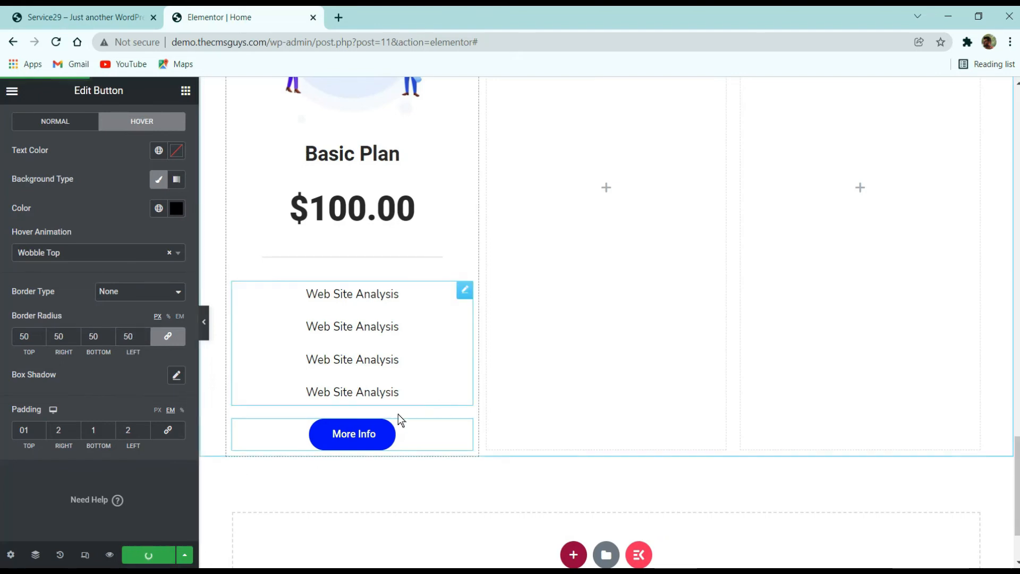
key("ctrl+s")
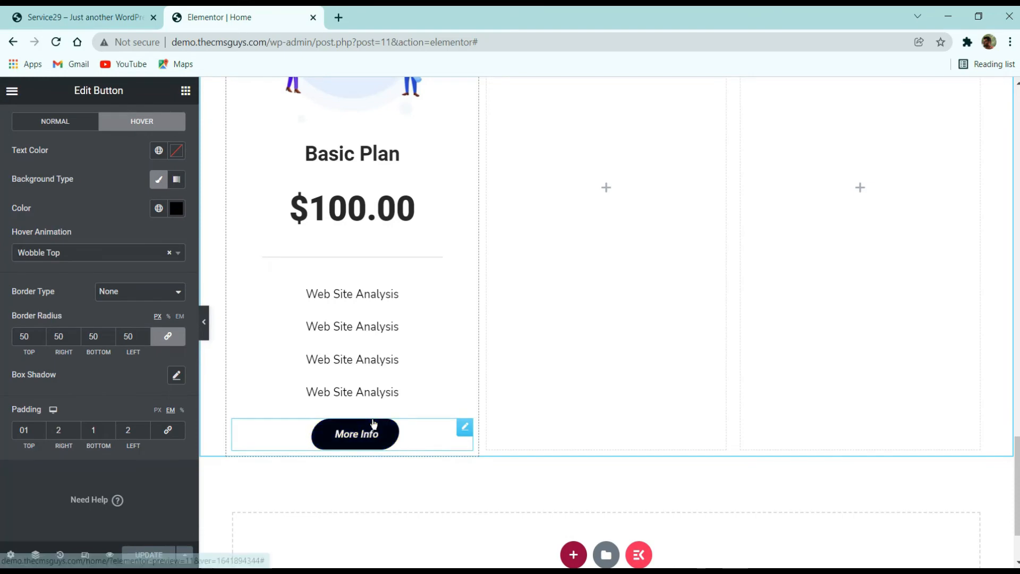
Compare the Basic Plan card with the pricing cards on the reference site
scroll(212, 91, "up", 8)
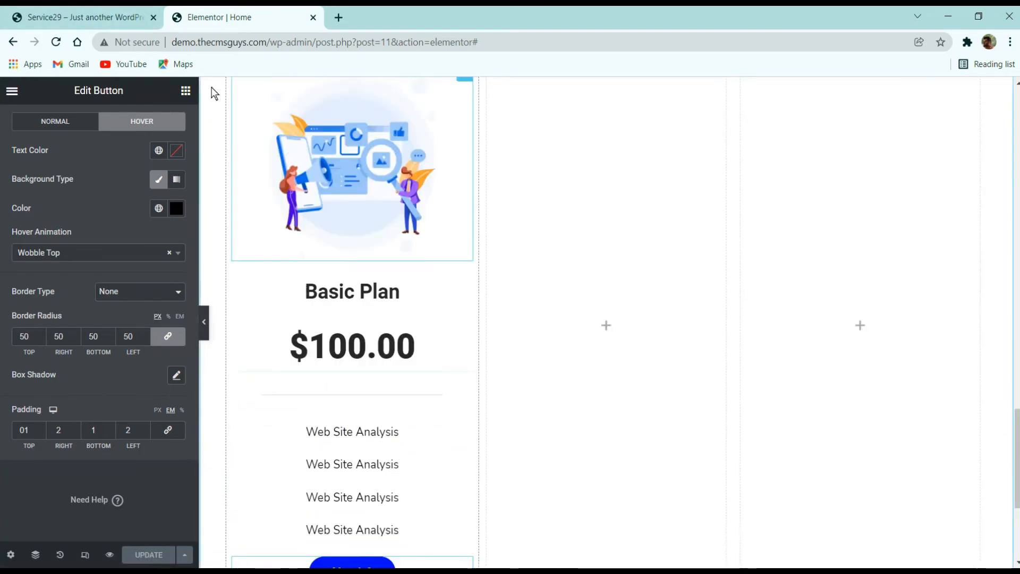
left_click(122, 17)
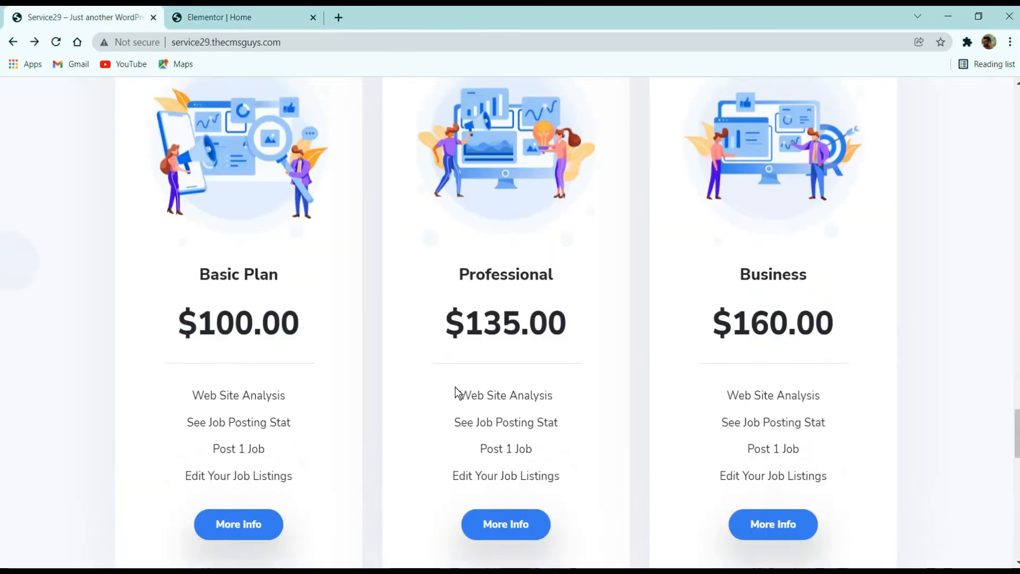
Check the reference pricing section and set the demo pricing section's top and bottom padding to 4 em
scroll(387, 346, "up", 8)
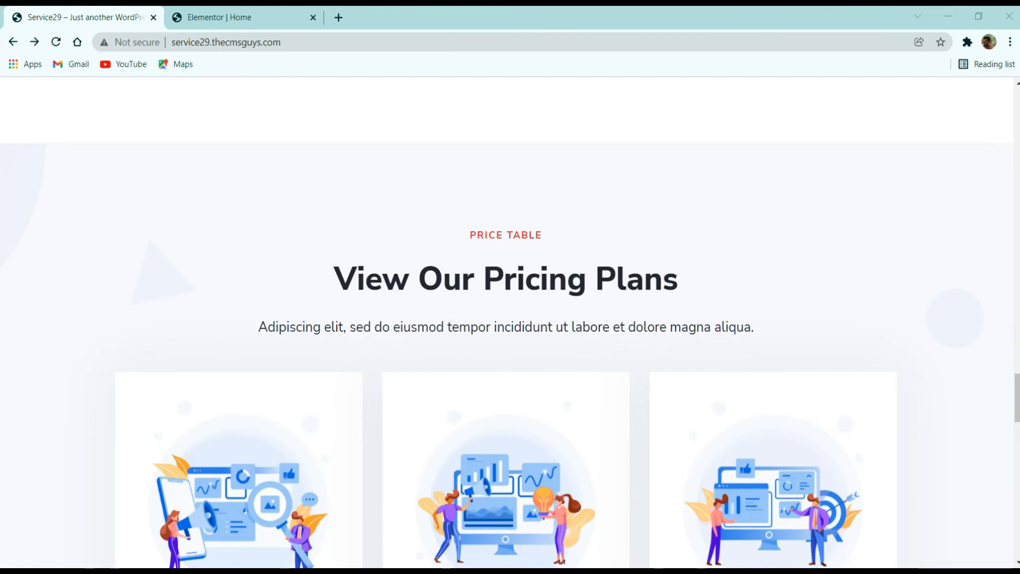
left_click(249, 17)
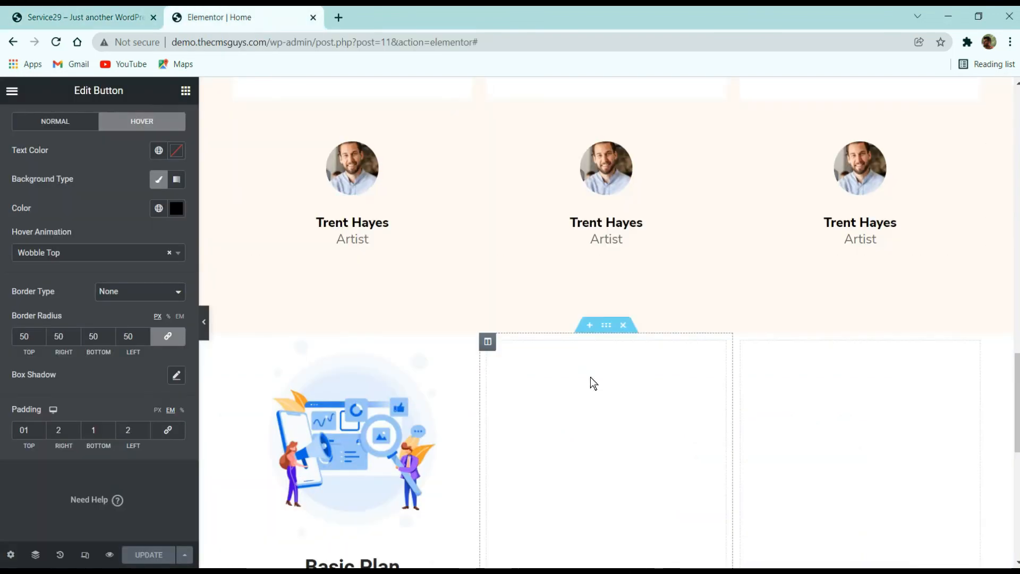
left_click(606, 326)
left_click(174, 122)
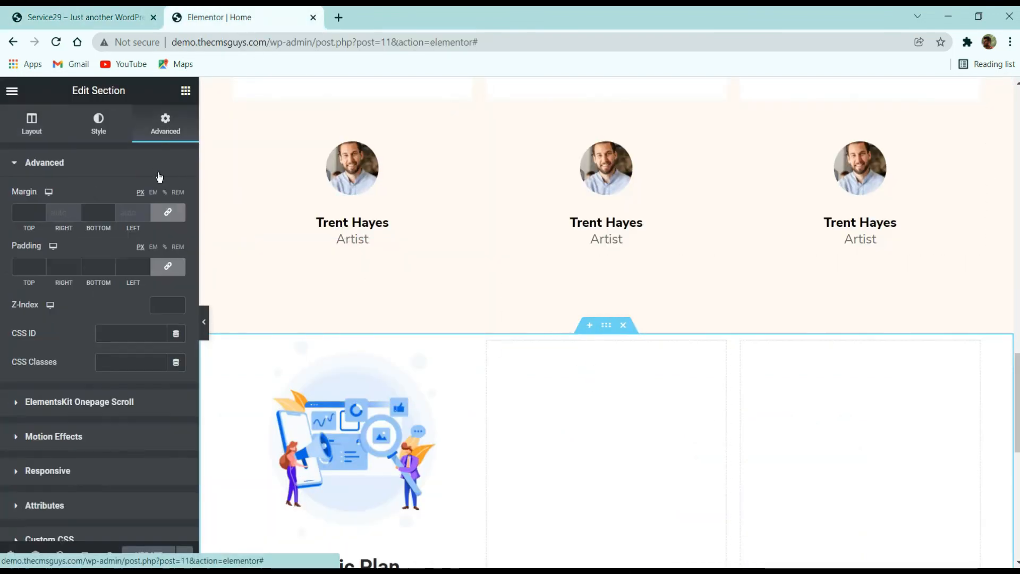
left_click(166, 268)
type("4")
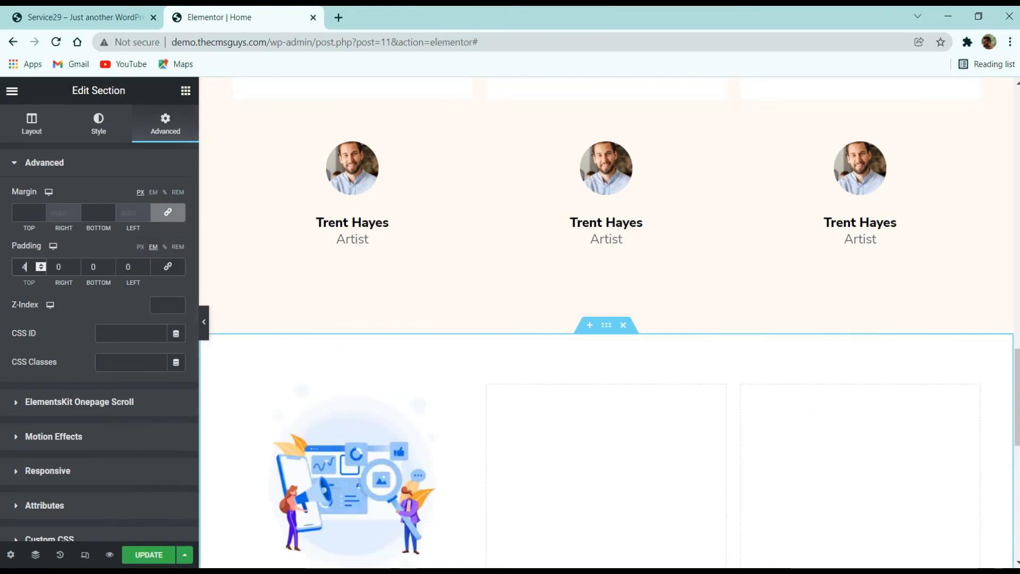
key("Tab")
key("Tab")
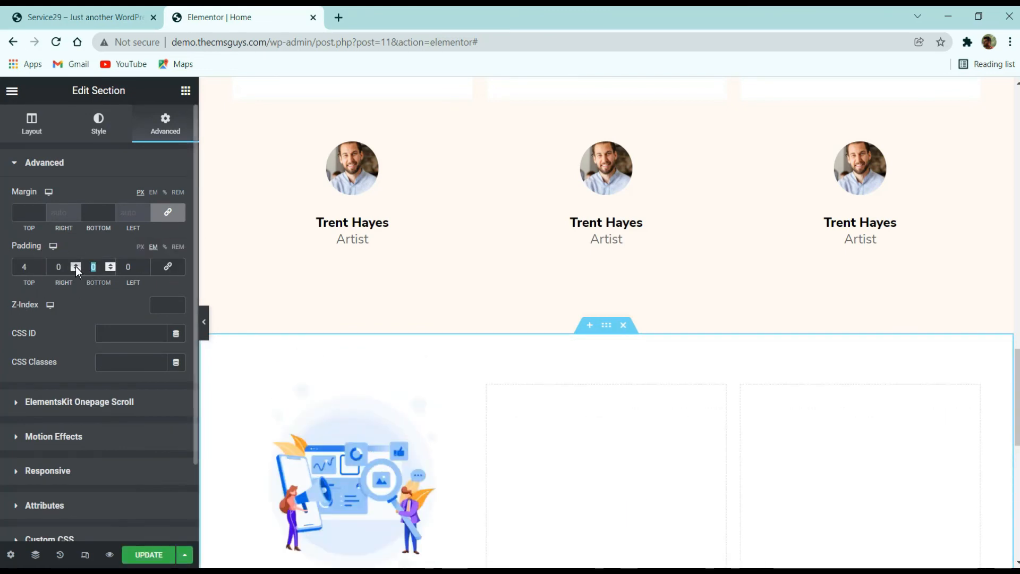
Give the pricing section a classic solid background in the colour f4f5fe
left_click(88, 130)
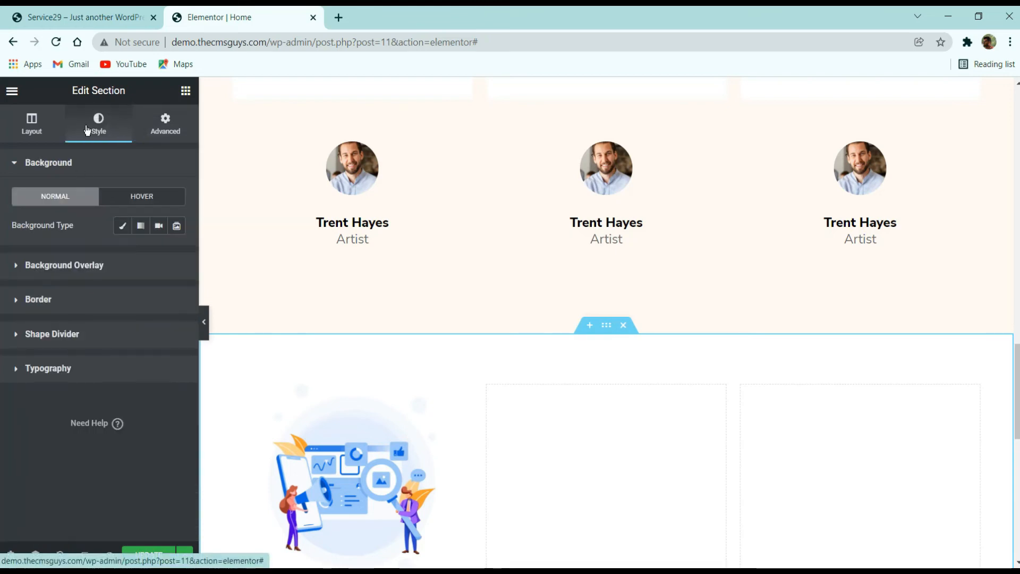
left_click(122, 225)
left_click(176, 255)
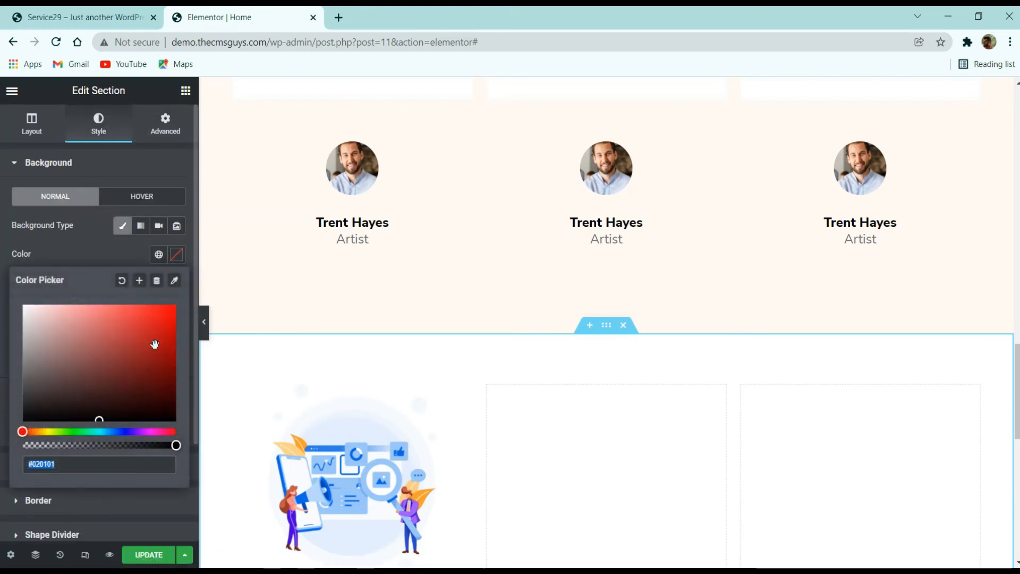
type("f4f5fe")
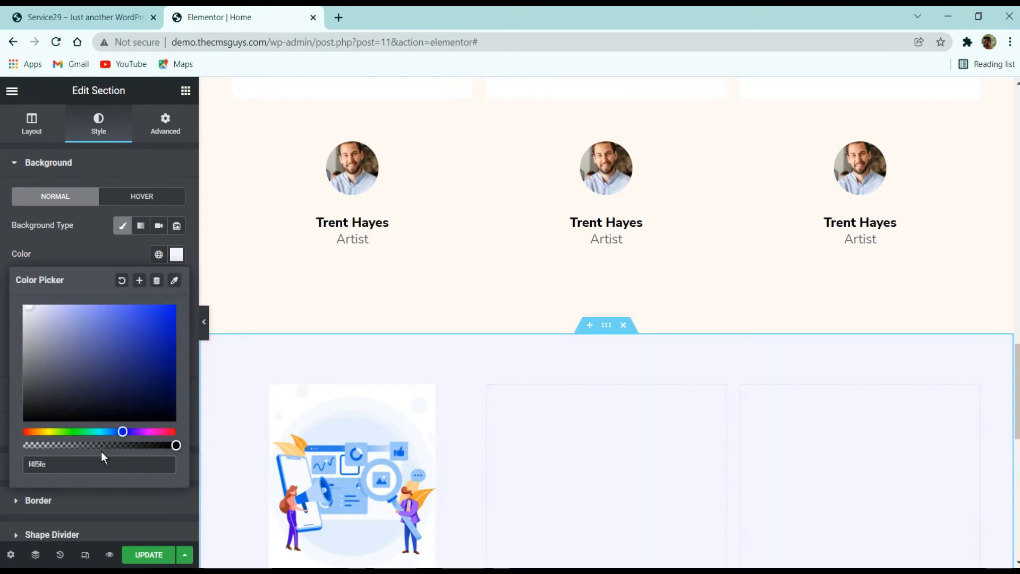
scroll(565, 249, "down", 5)
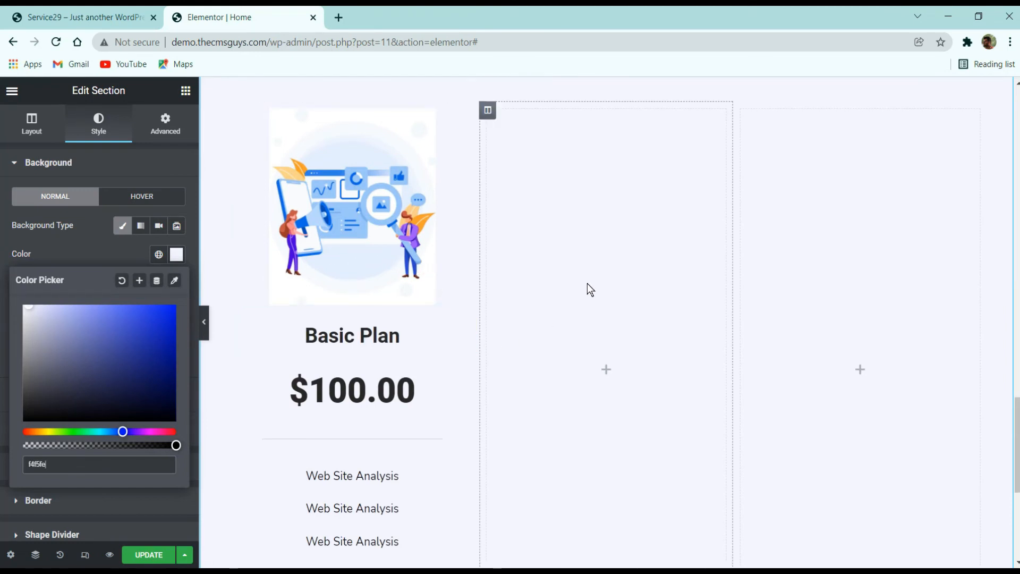
scroll(631, 314, "down", 3)
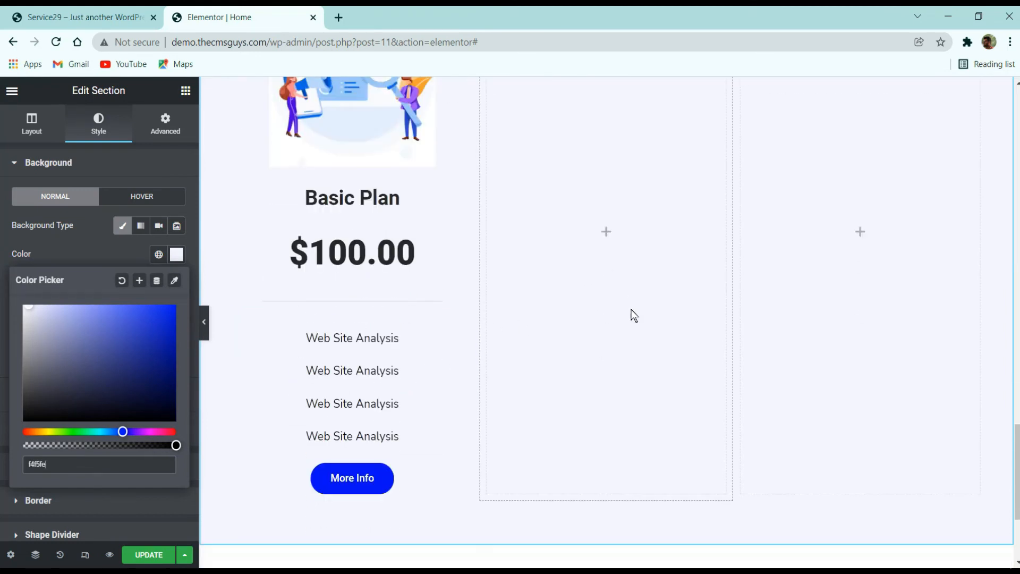
left_click(225, 245)
Check the reference pricing cards and give the Basic Plan column a classic solid white background
left_click(74, 16)
scroll(297, 281, "down", 5)
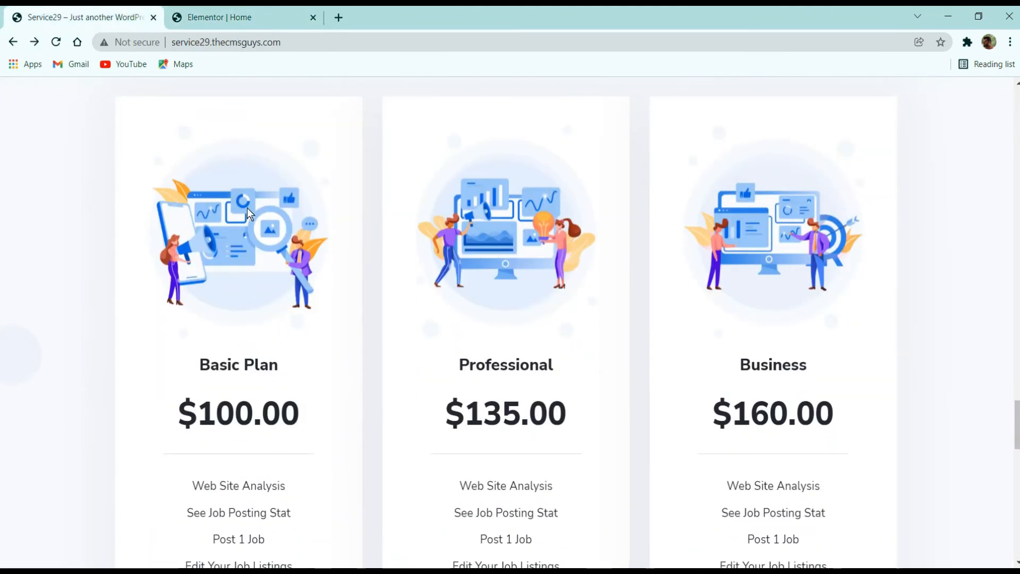
scroll(314, 241, "down", 5)
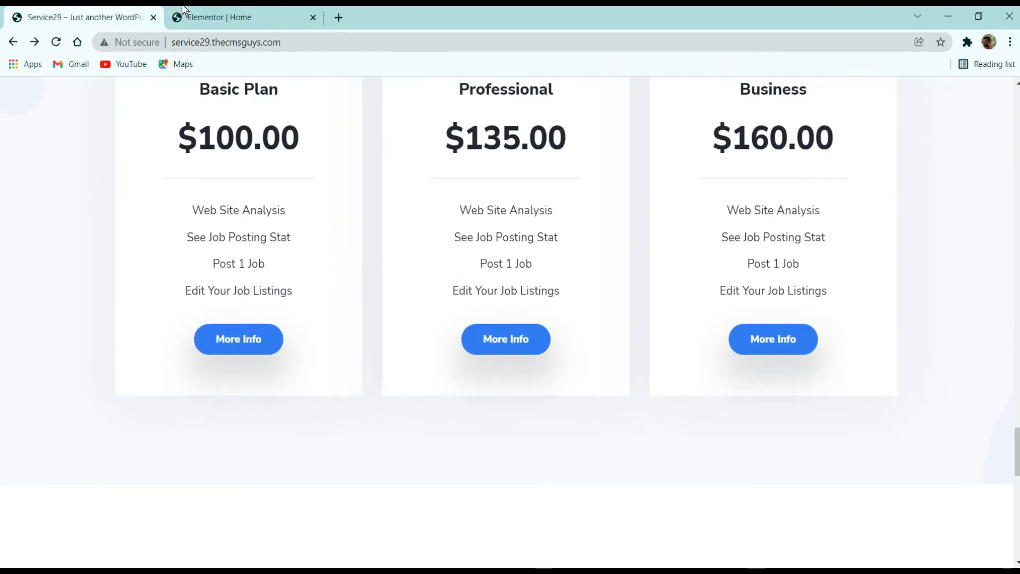
left_click(212, 17)
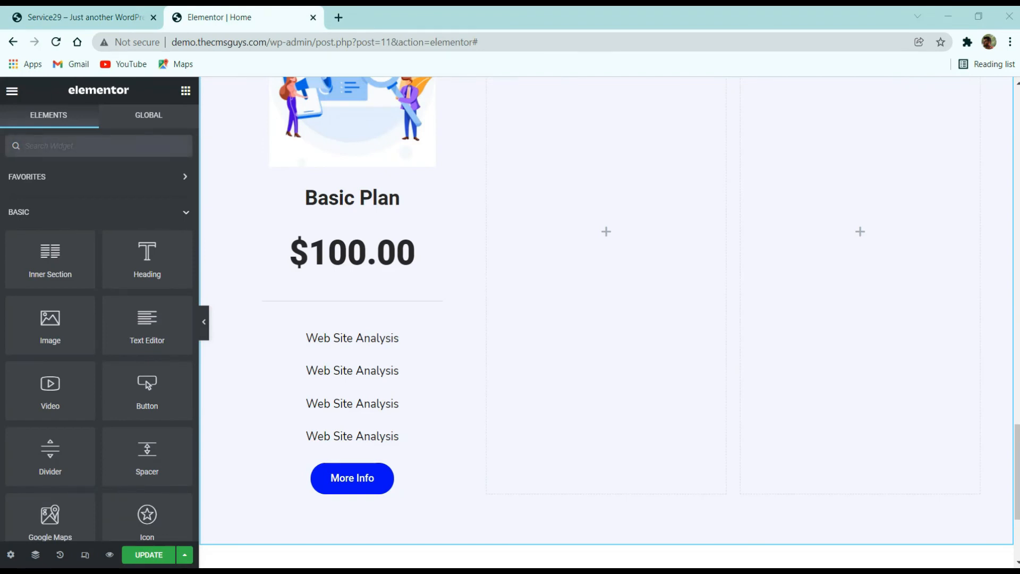
scroll(296, 257, "up", 5)
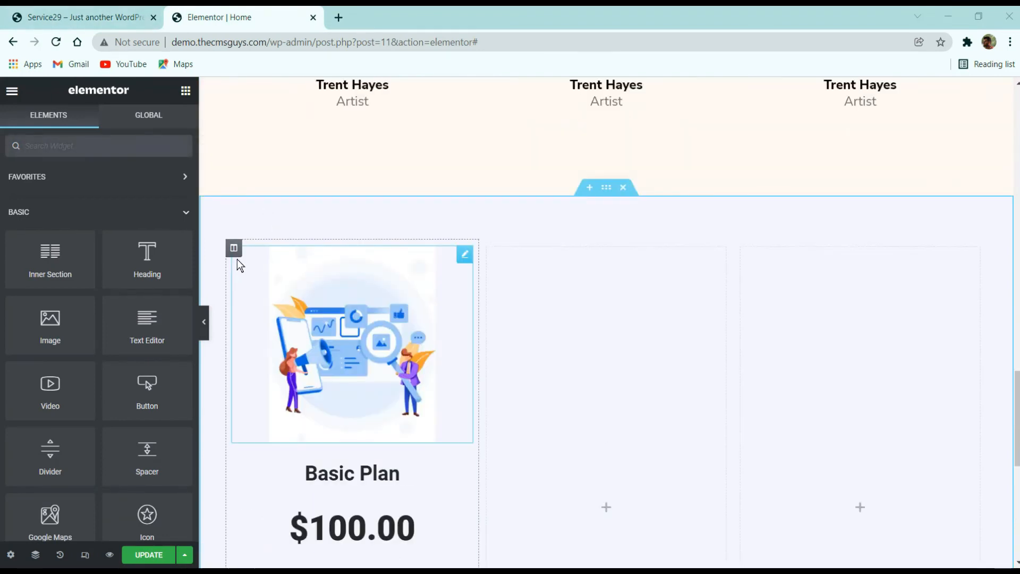
left_click(235, 248)
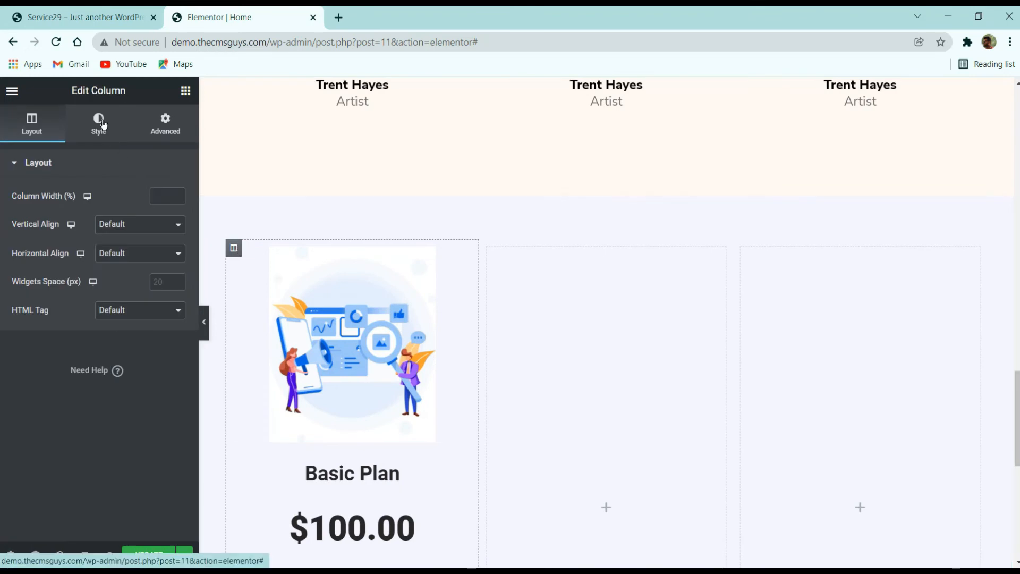
left_click(100, 122)
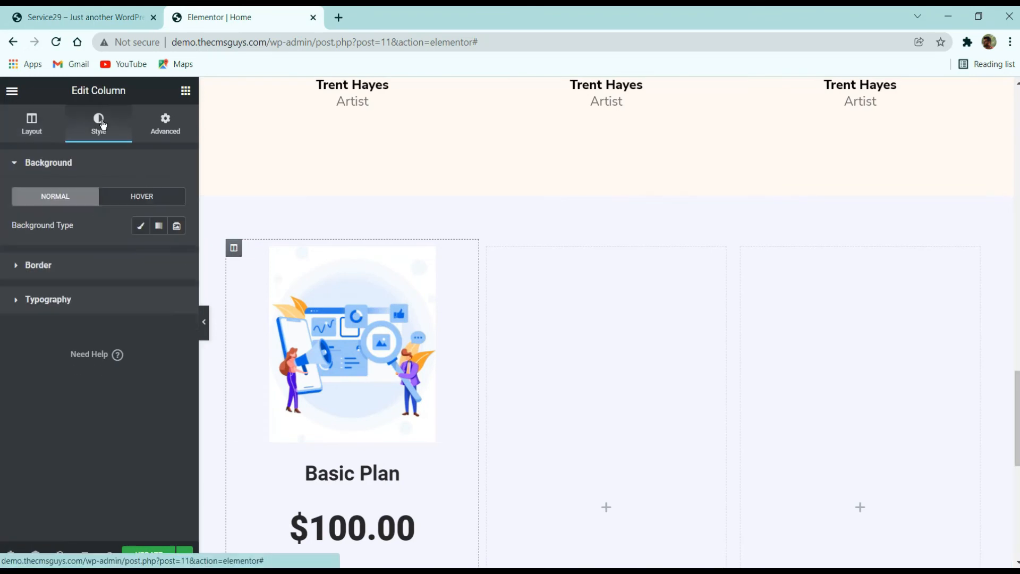
left_click(141, 227)
left_click(176, 255)
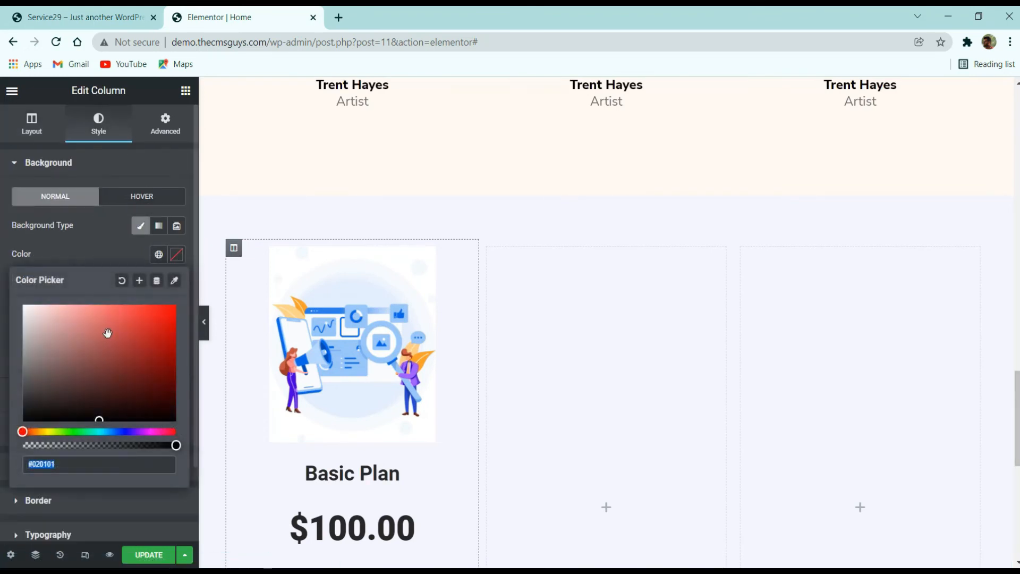
left_click(71, 239)
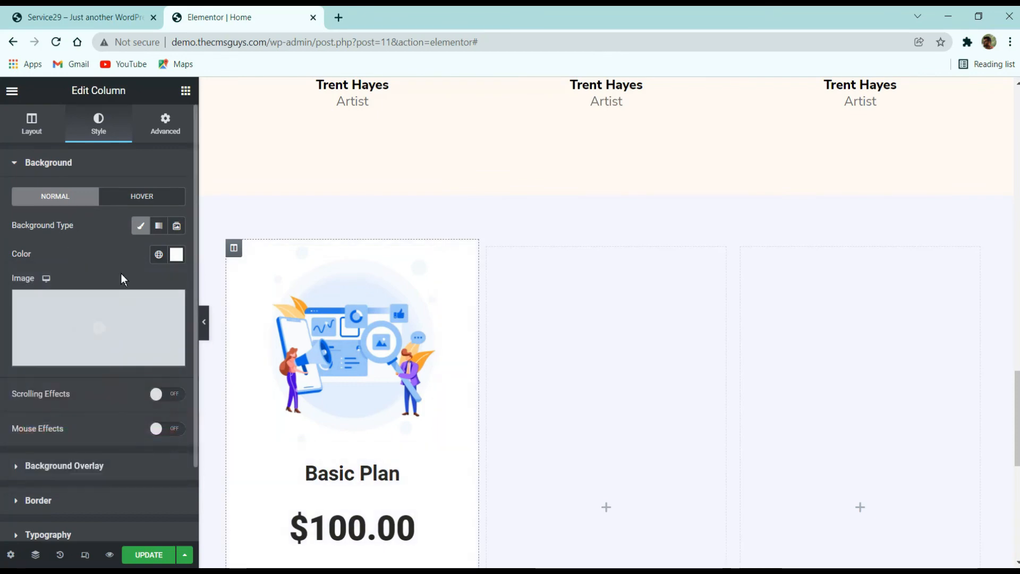
Set the Basic Plan column's padding to 40 px on all four sides
scroll(381, 339, "down", 3)
scroll(380, 339, "down", 2)
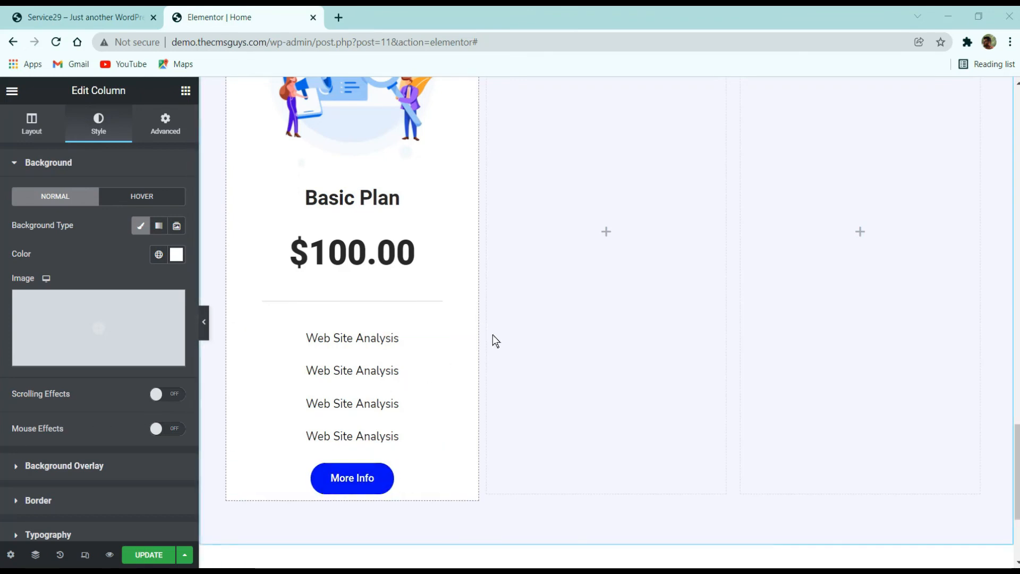
scroll(292, 189, "up", 3)
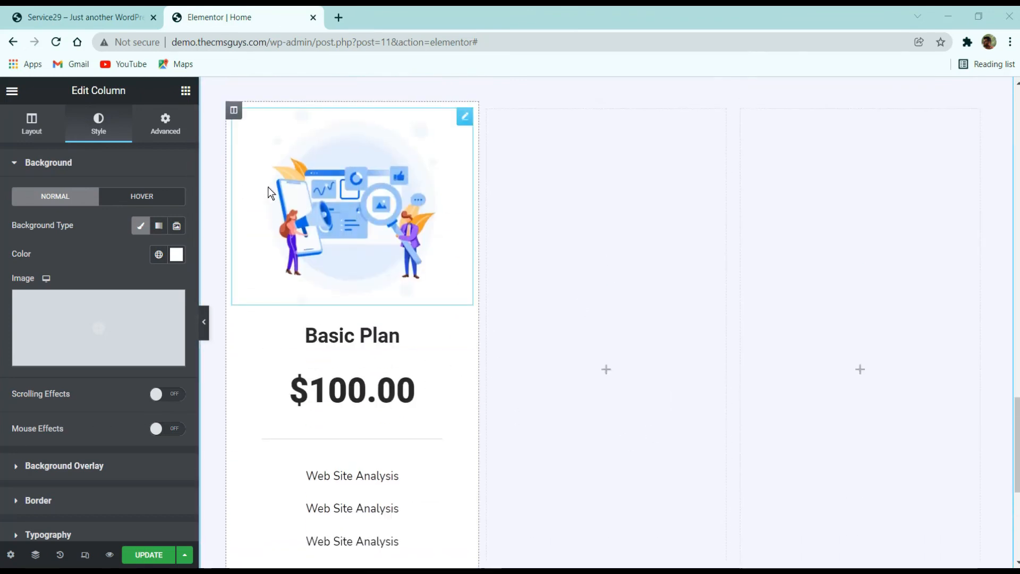
left_click(165, 125)
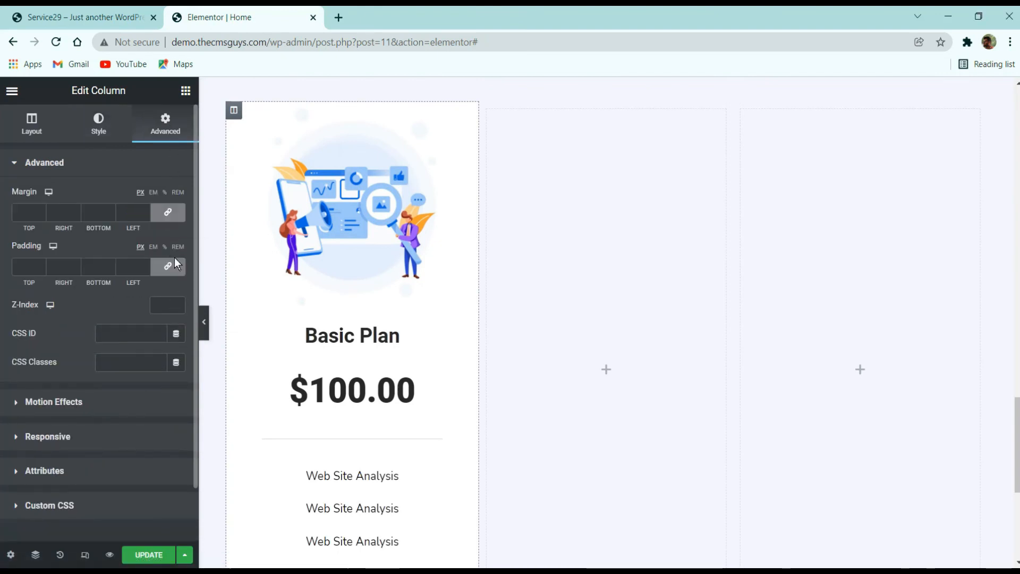
type("40")
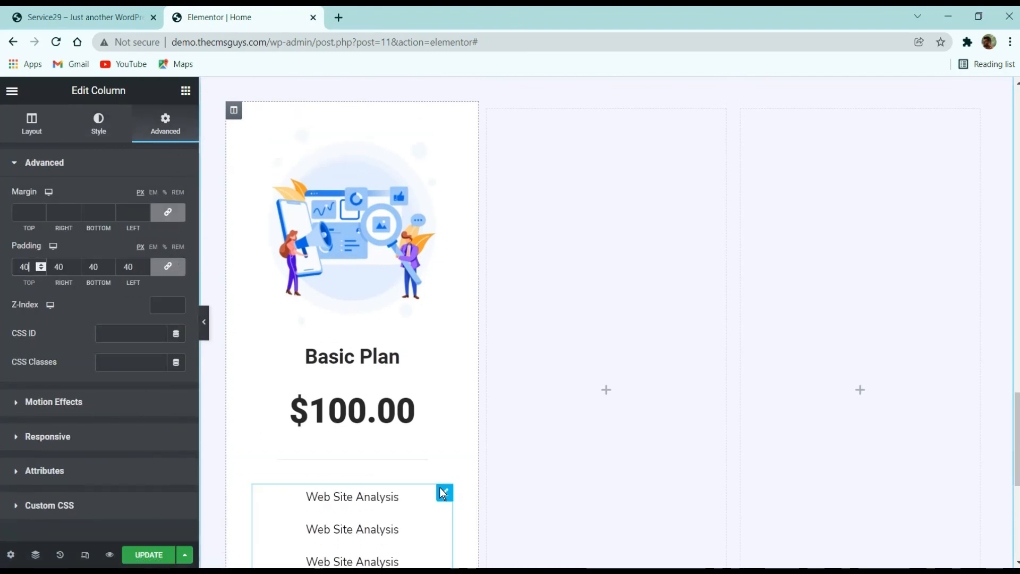
Unlink the column's padding values and set the right and left padding to 0
left_click(164, 270)
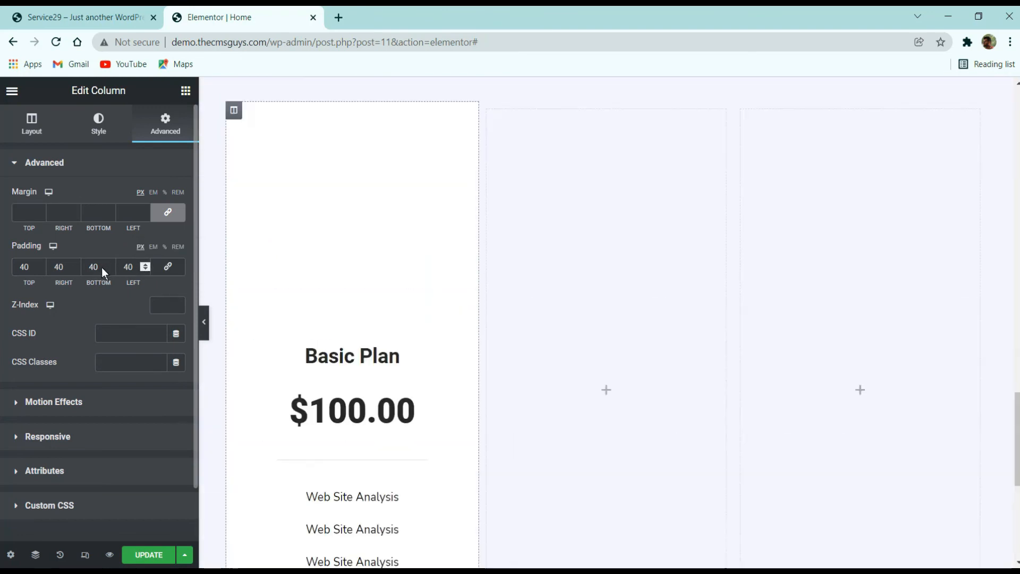
left_click_drag(69, 269, 25, 270)
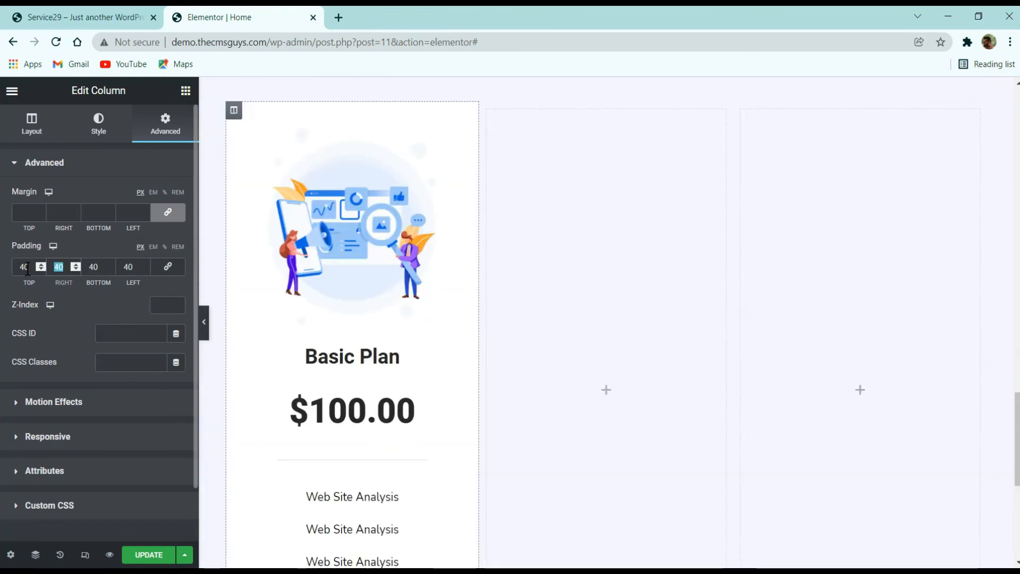
type("0")
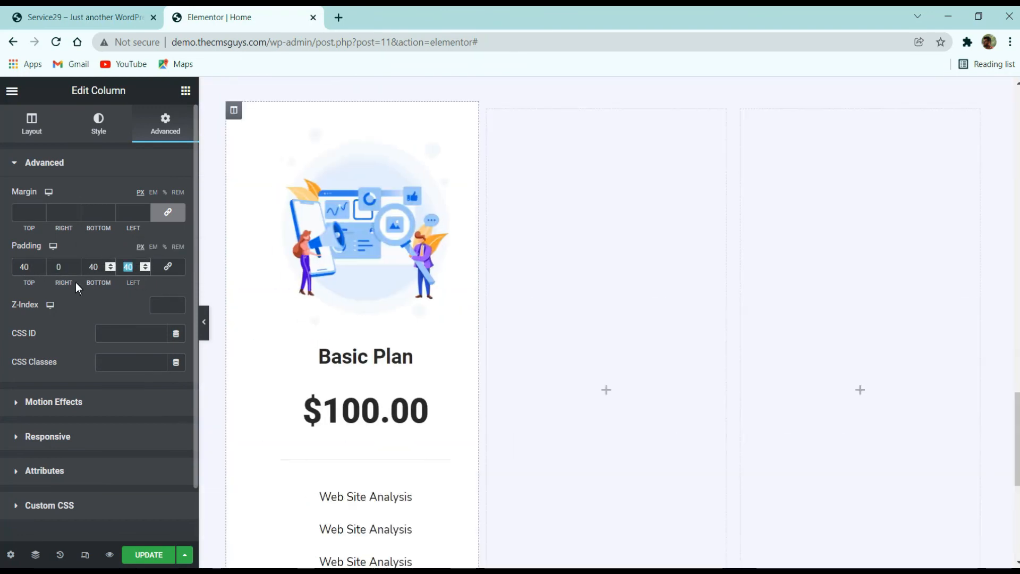
type("0")
scroll(484, 287, "down", 5)
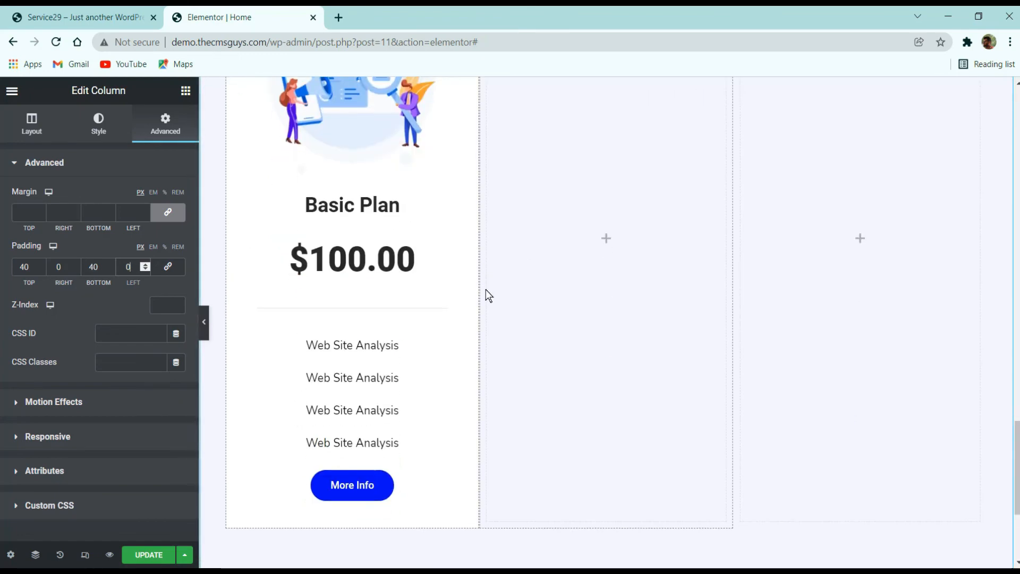
Unlink the Basic Plan column's margin values and set its right margin to 20 px
scroll(512, 269, "up", 7)
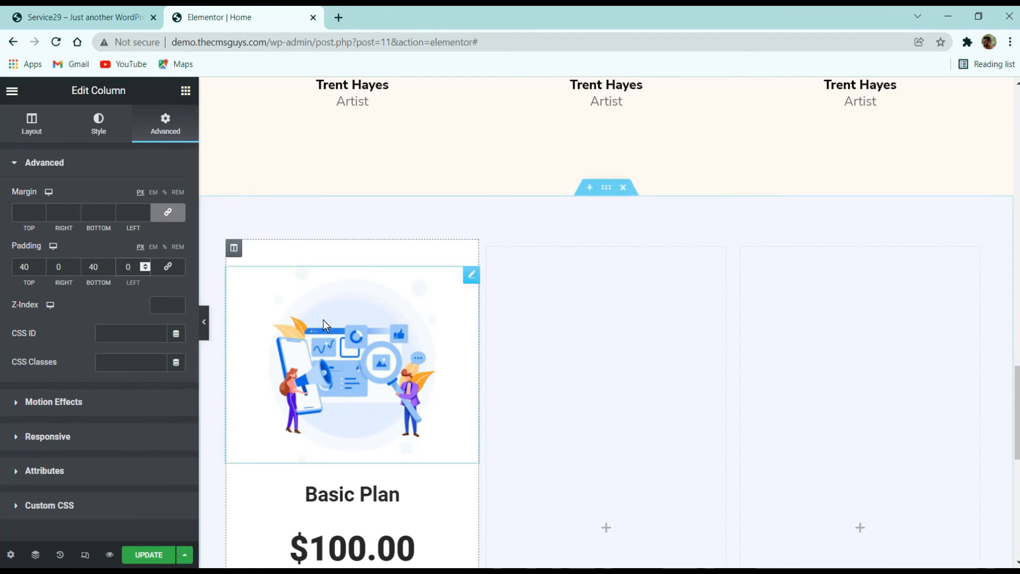
left_click(167, 212)
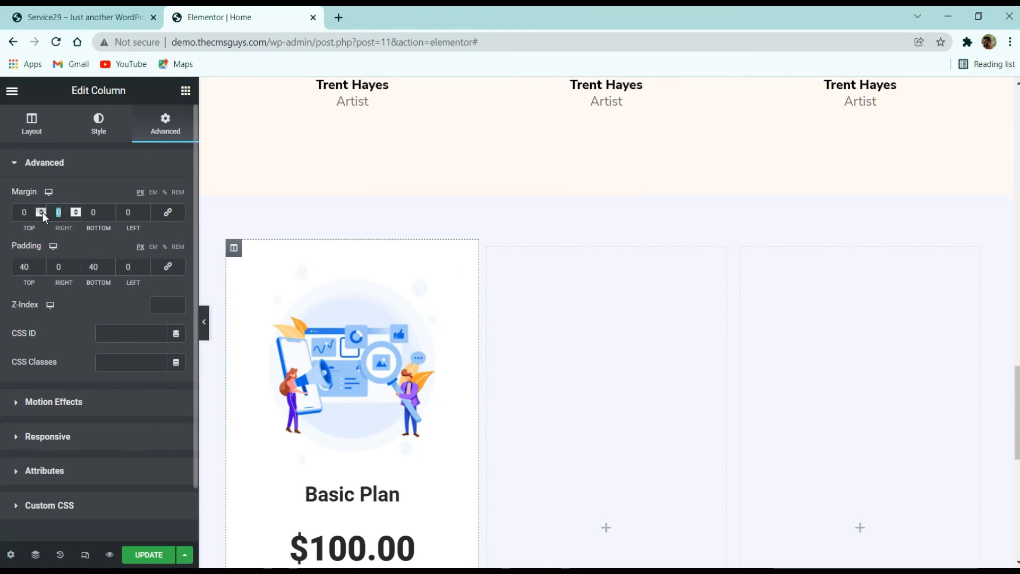
type("20")
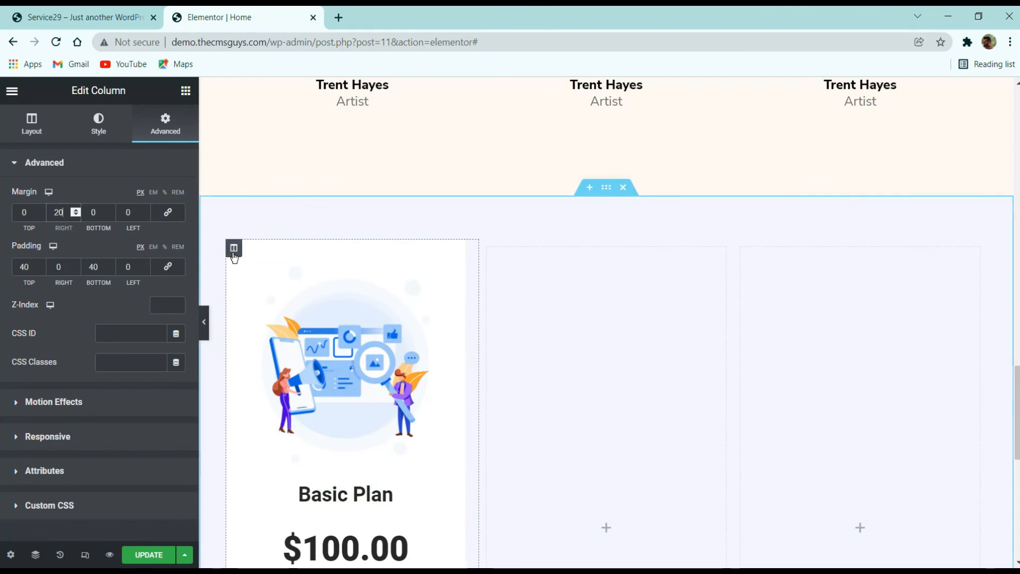
Duplicate the Basic Plan column twice to get three matching pricing cards
right_click(234, 256)
left_click(260, 282)
right_click(234, 249)
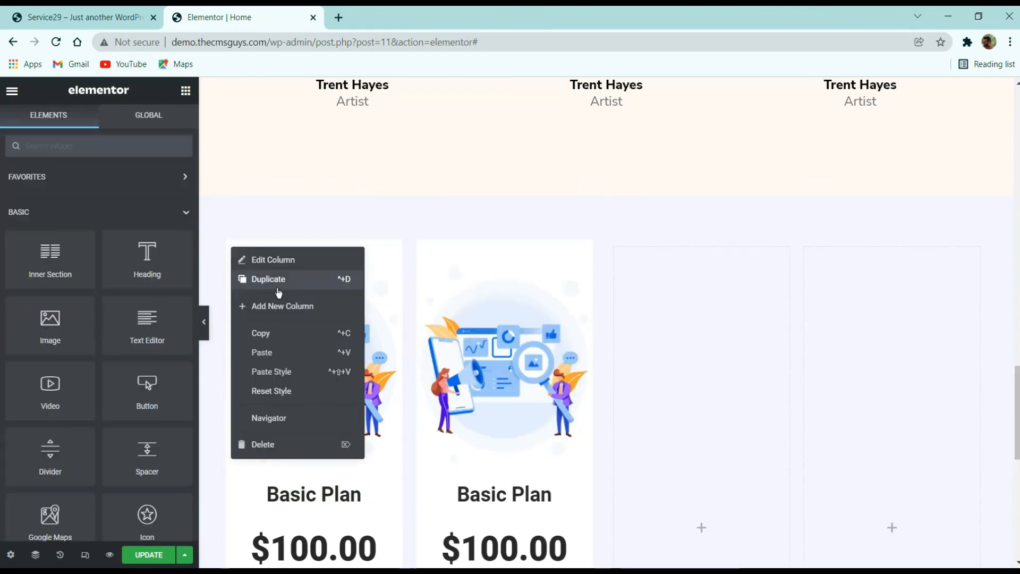
left_click(282, 289)
Delete the two empty columns beside the pricing cards
right_click(789, 308)
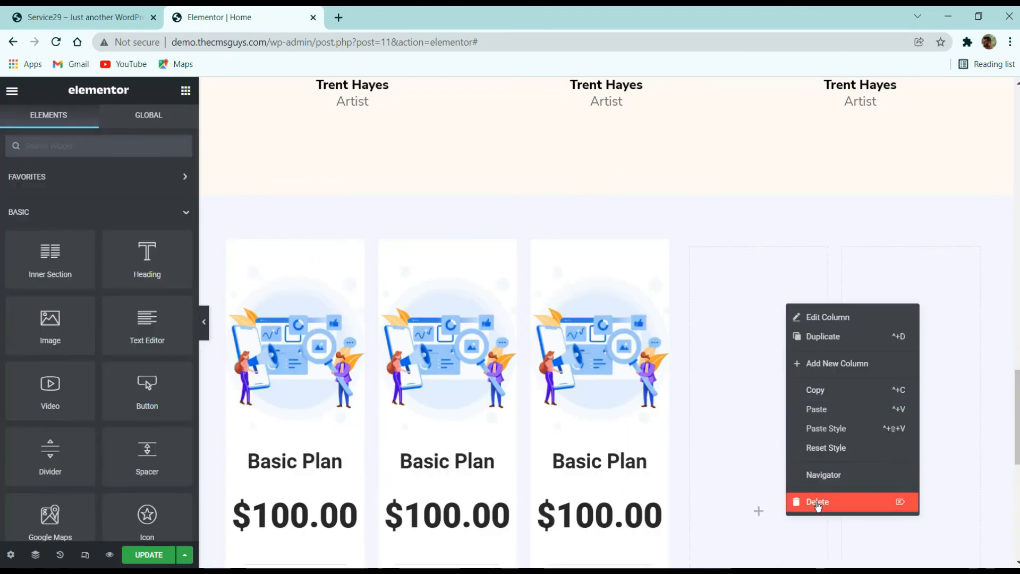
left_click(818, 501)
right_click(908, 360)
left_click(912, 520)
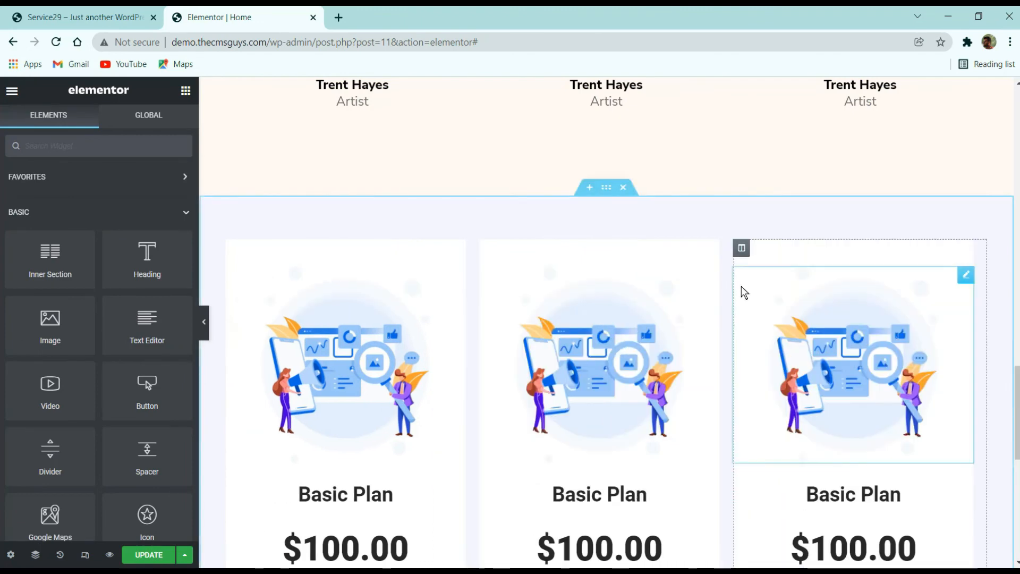
Set the middle pricing column's right margin to 0
left_click(488, 248)
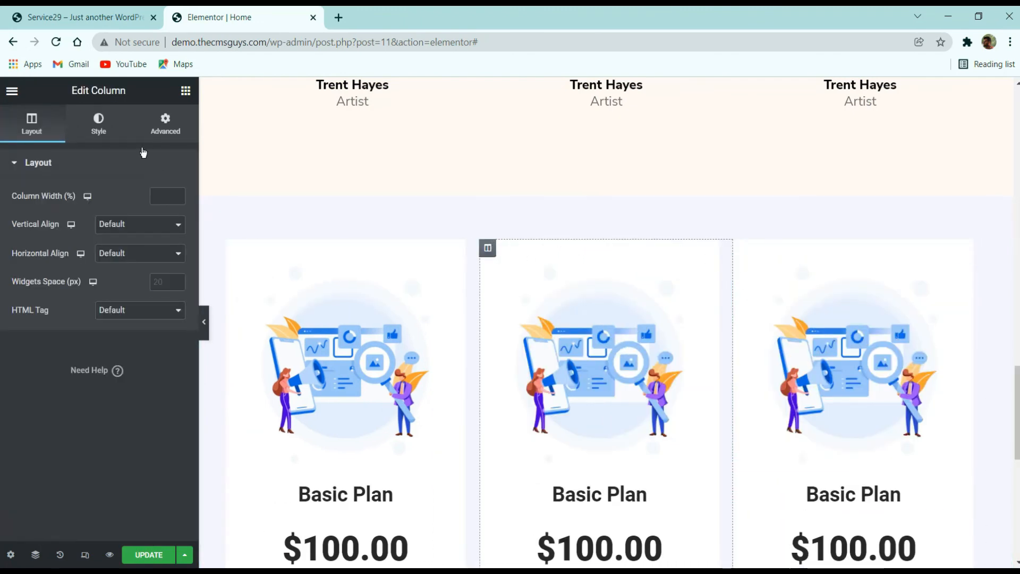
left_click(165, 123)
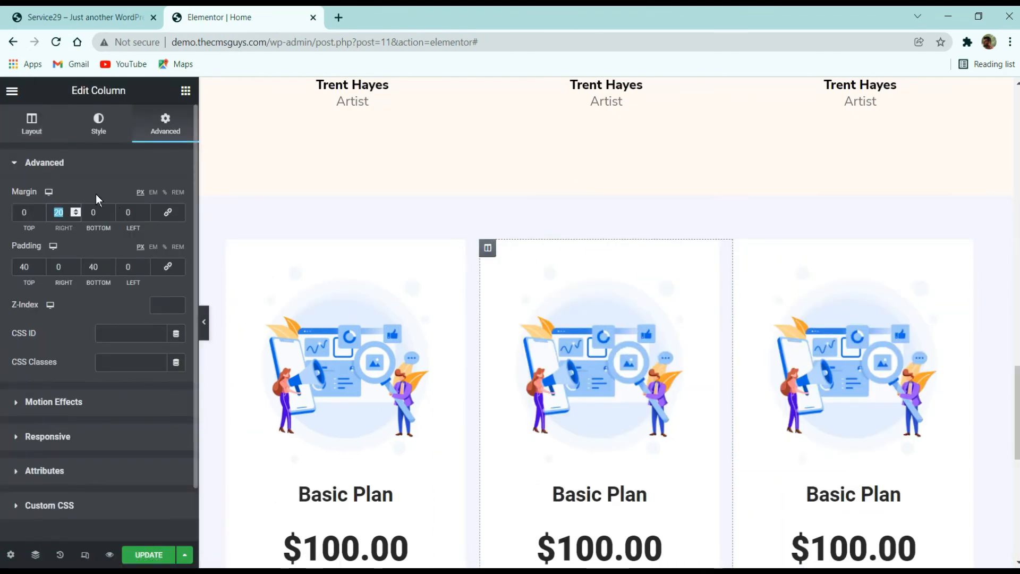
type("0")
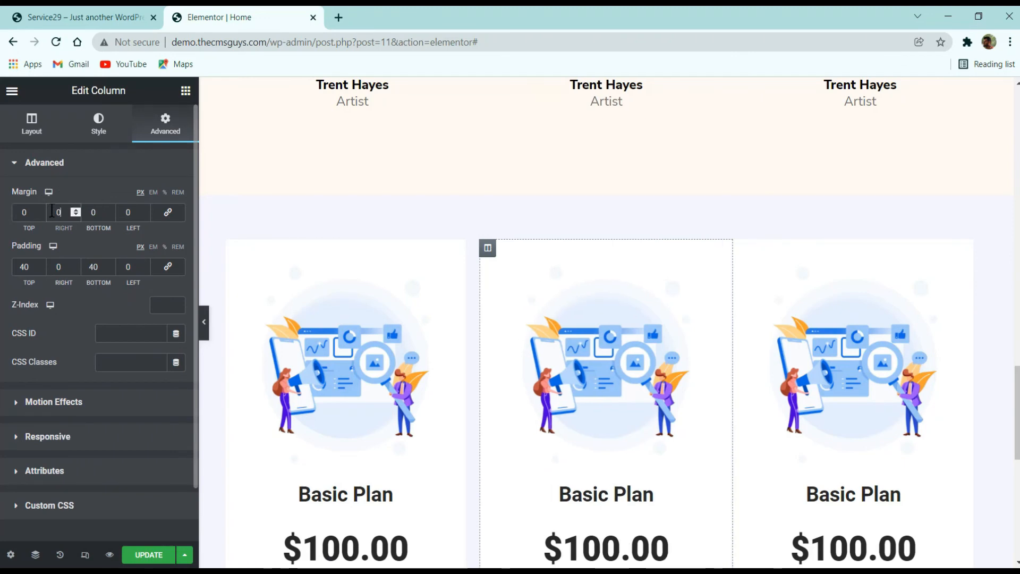
Set the middle pricing column's right and left margins to 10 px each
type("1")
key("Tab")
key("Tab")
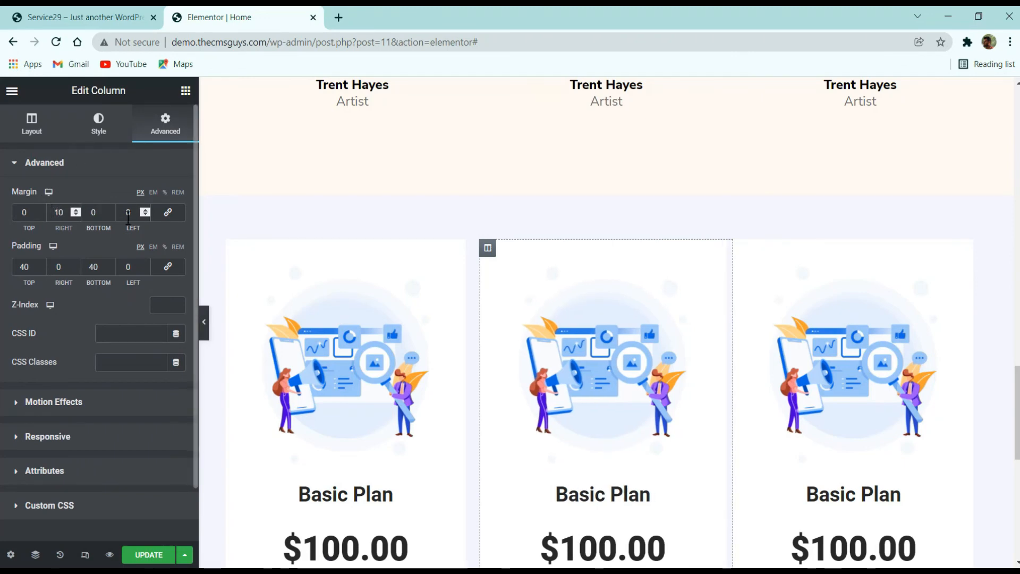
type("10")
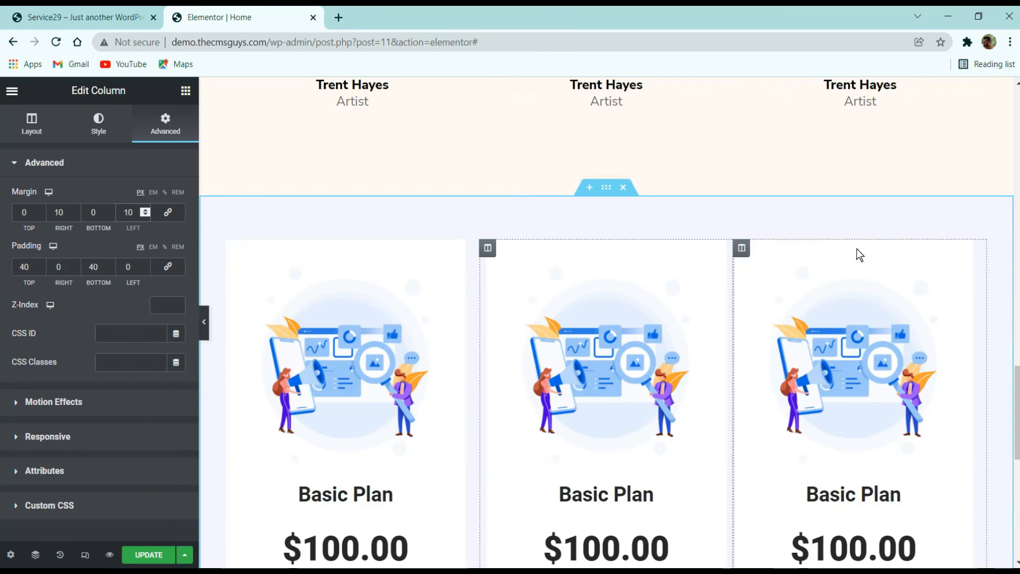
Set the third pricing column's left margin to 20 px
left_click(743, 249)
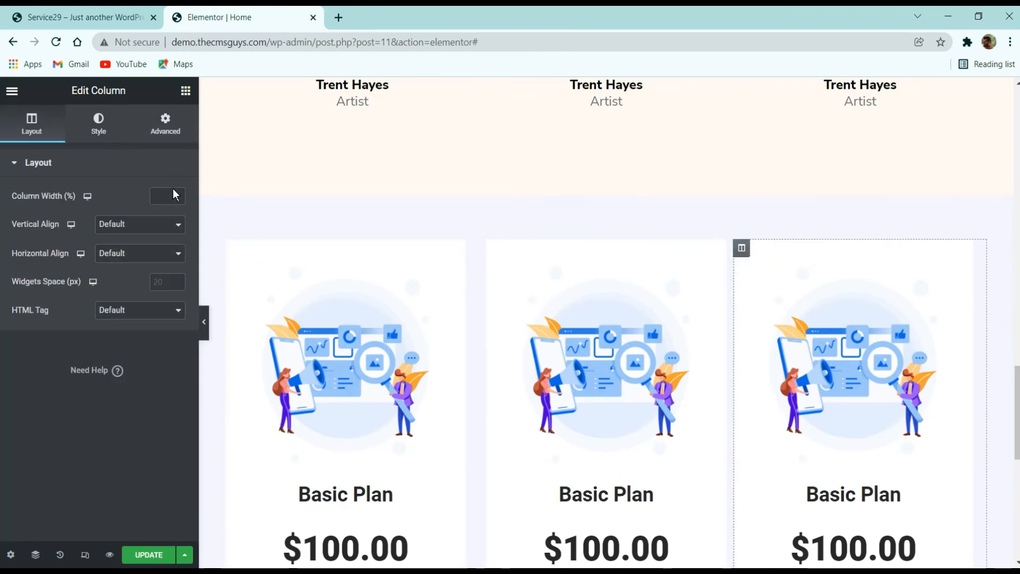
left_click(172, 137)
left_click(130, 212)
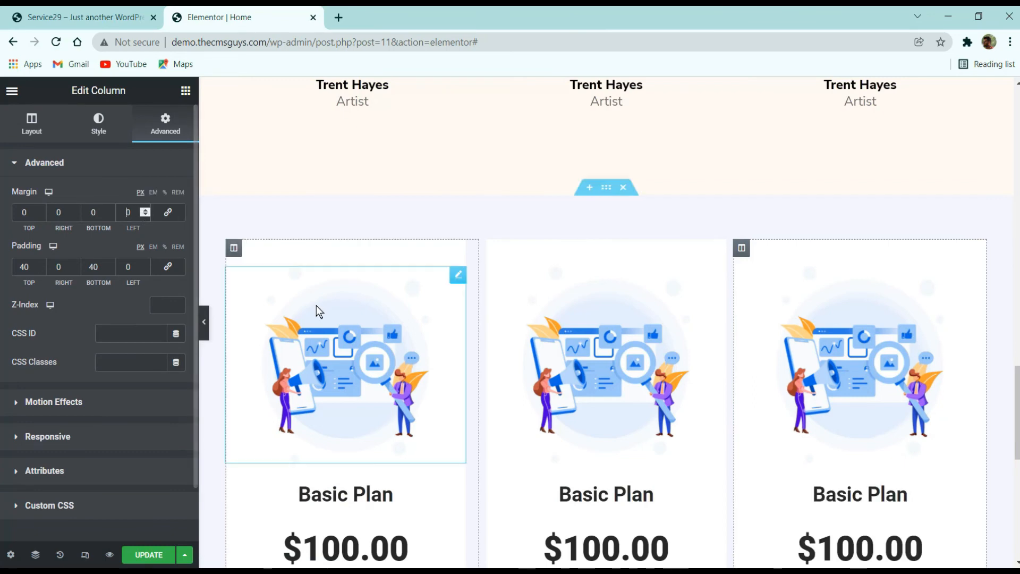
type("1")
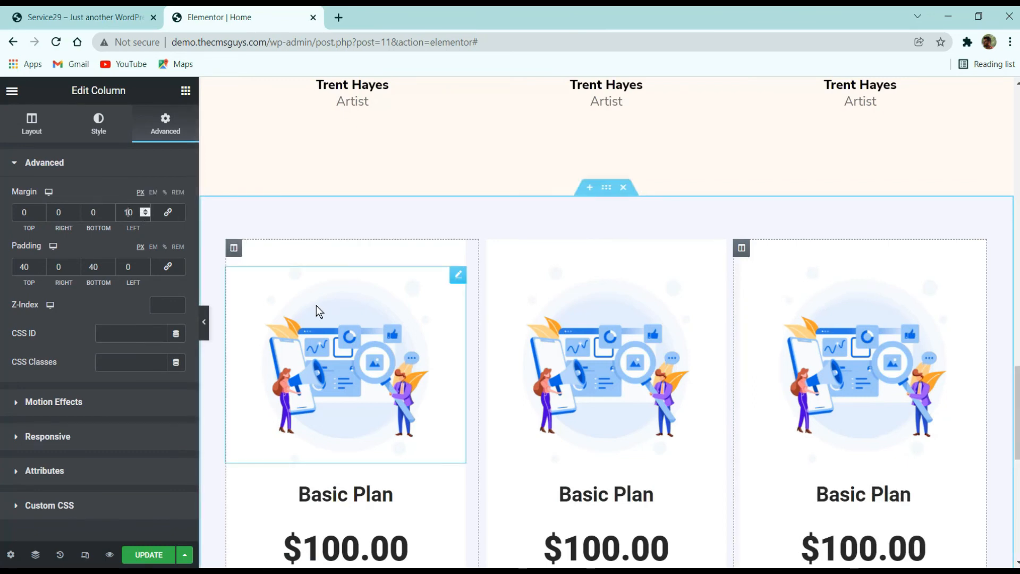
key("BackSpace")
type("2")
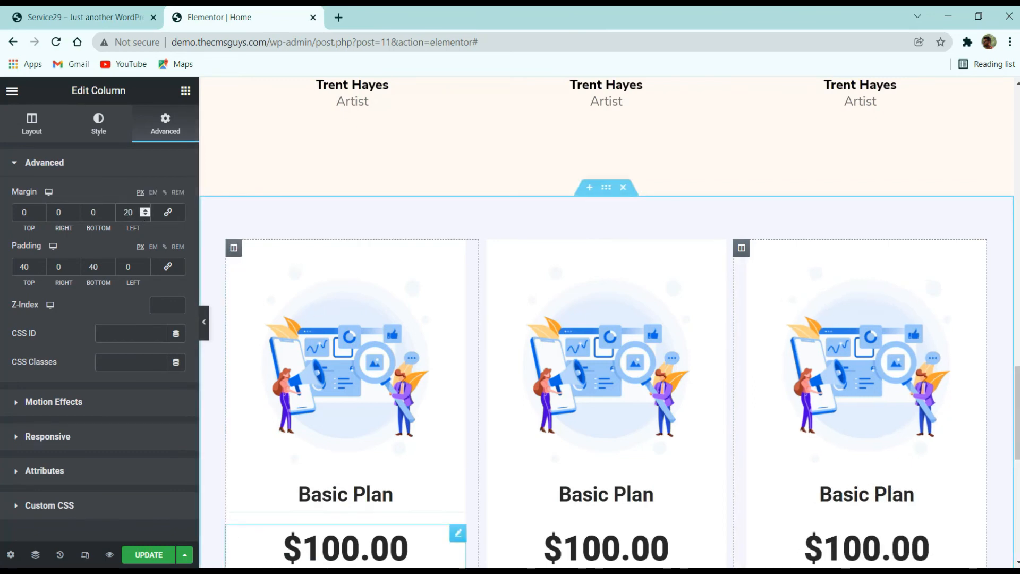
Update the page and preview the three pricing cards at full width
left_click(174, 554)
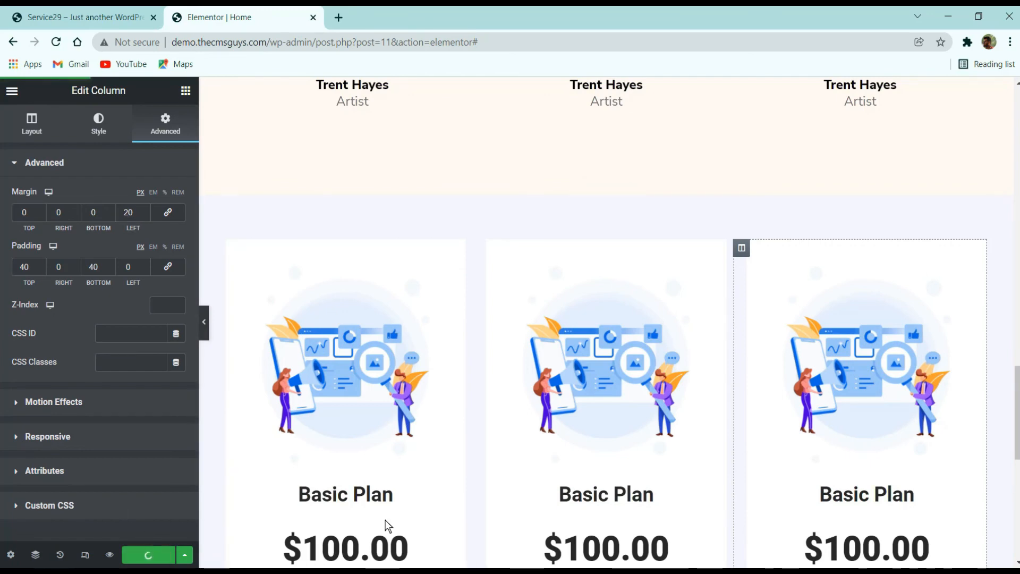
left_click(204, 324)
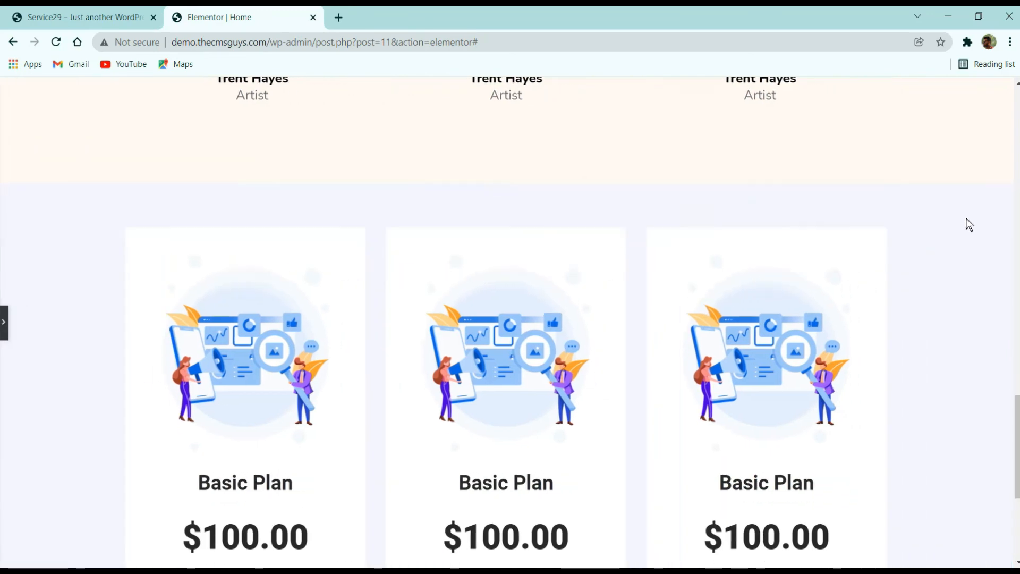
scroll(956, 236, "down", 5)
scroll(743, 308, "up", 3)
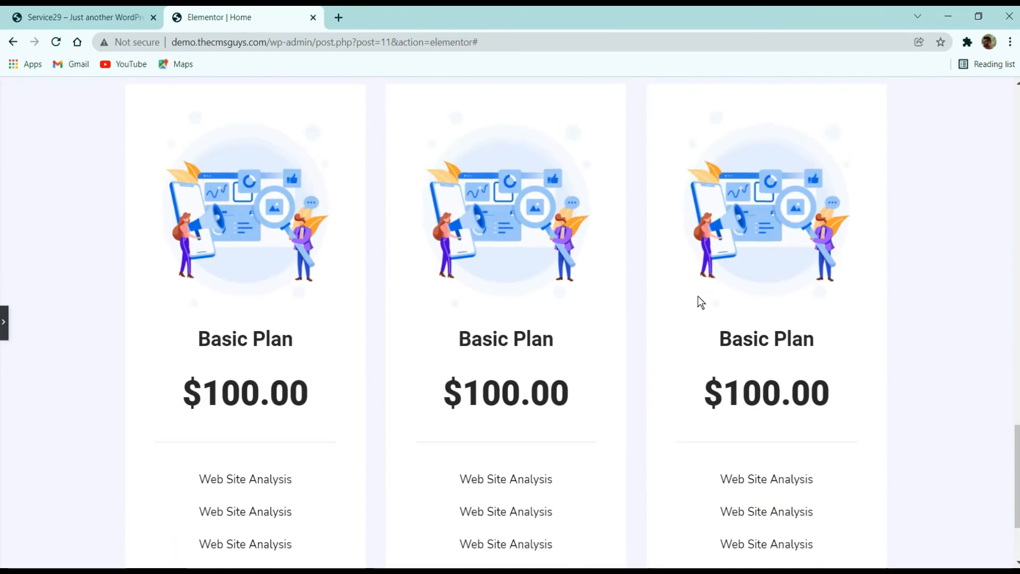
scroll(699, 301, "up", 3)
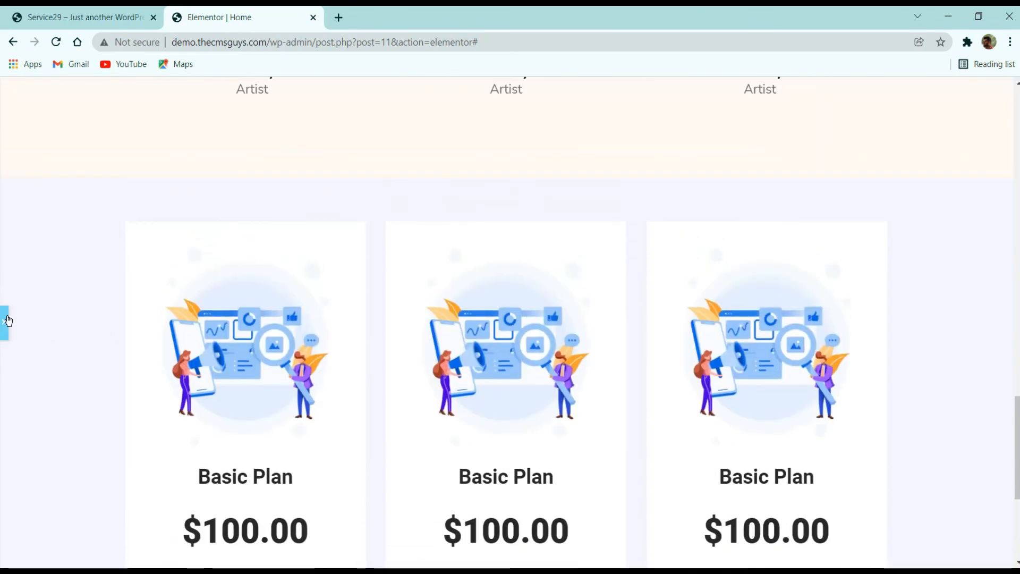
left_click(8, 320)
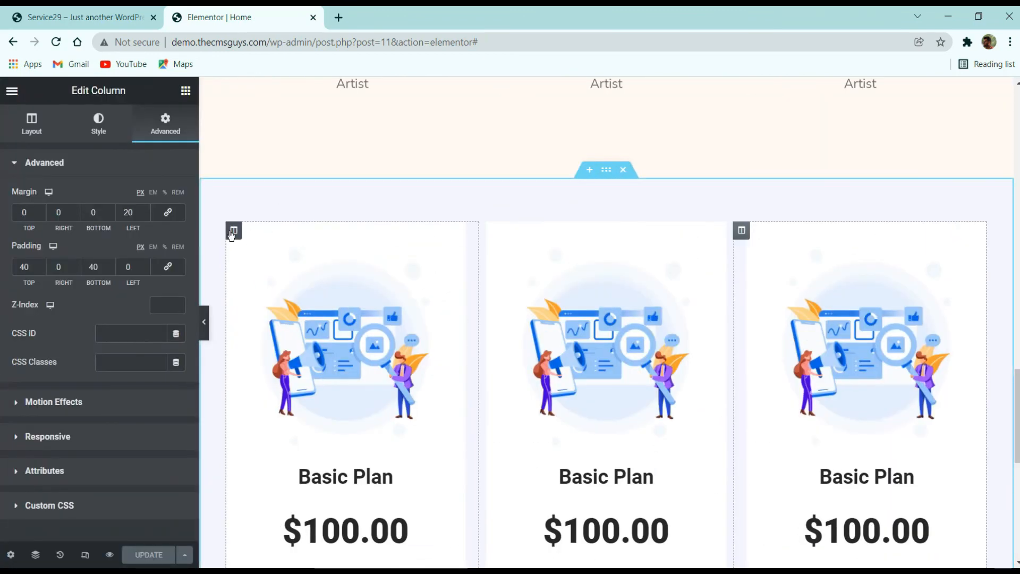
Give the first Basic Plan column a box shadow in rgba(0, 0, 0, 0.15)
left_click(232, 232)
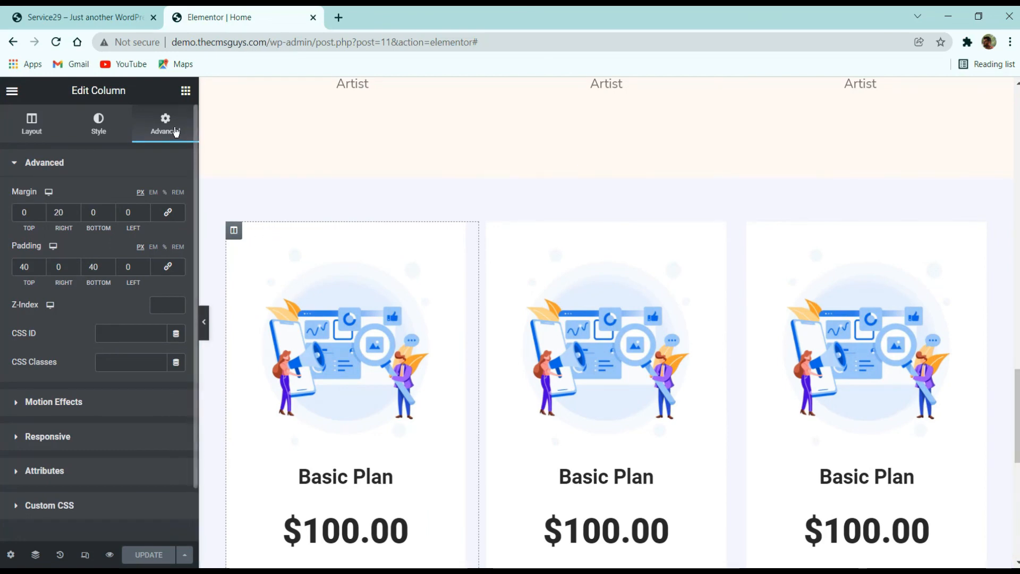
scroll(118, 341, "down", 1)
scroll(84, 384, "up", 1)
left_click(116, 125)
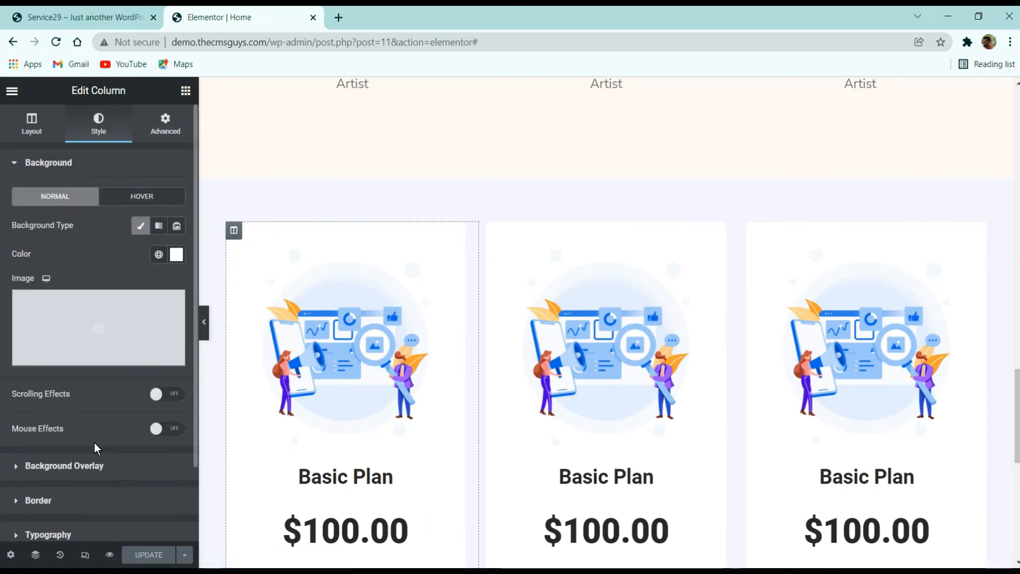
scroll(87, 448, "down", 2)
left_click(73, 423)
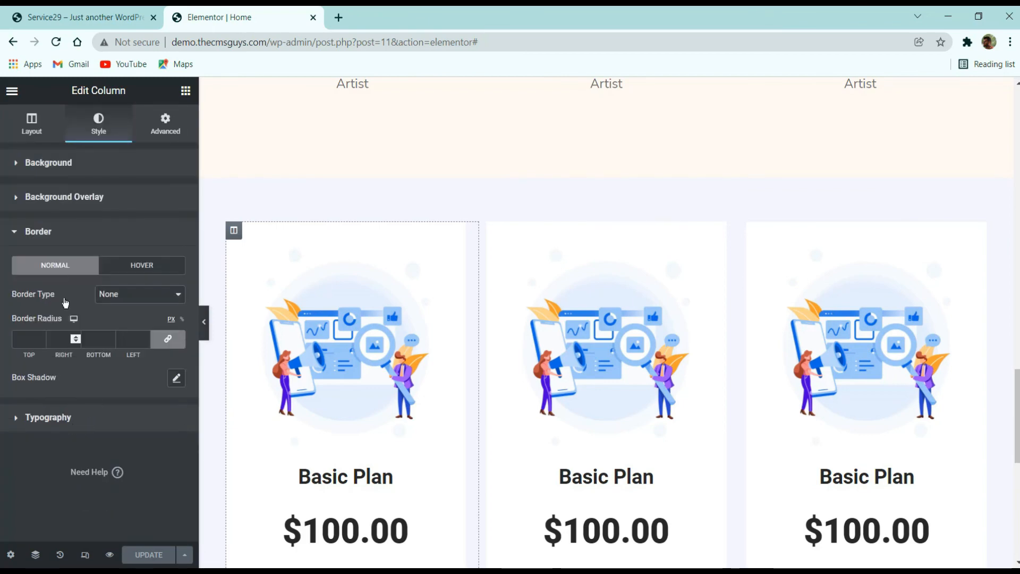
scroll(348, 242, "down", 3)
left_click(177, 378)
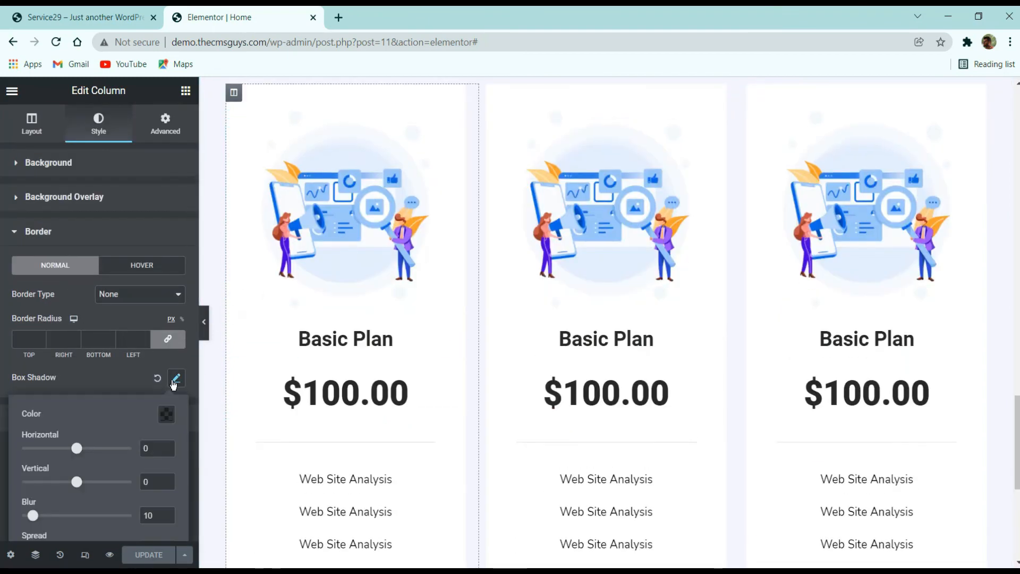
scroll(501, 233, "down", 3)
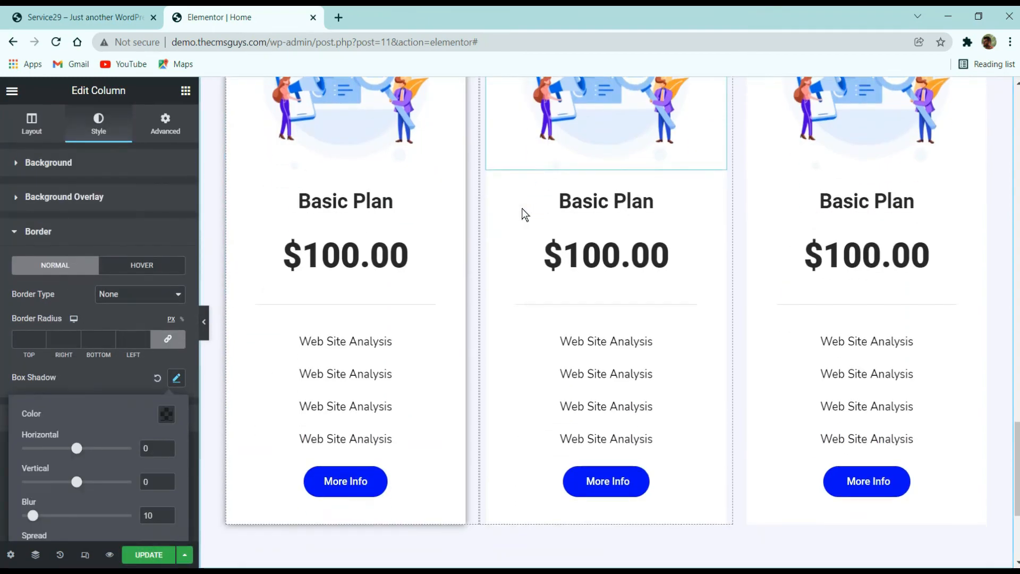
left_click(164, 417)
left_click_drag(173, 360, 120, 361)
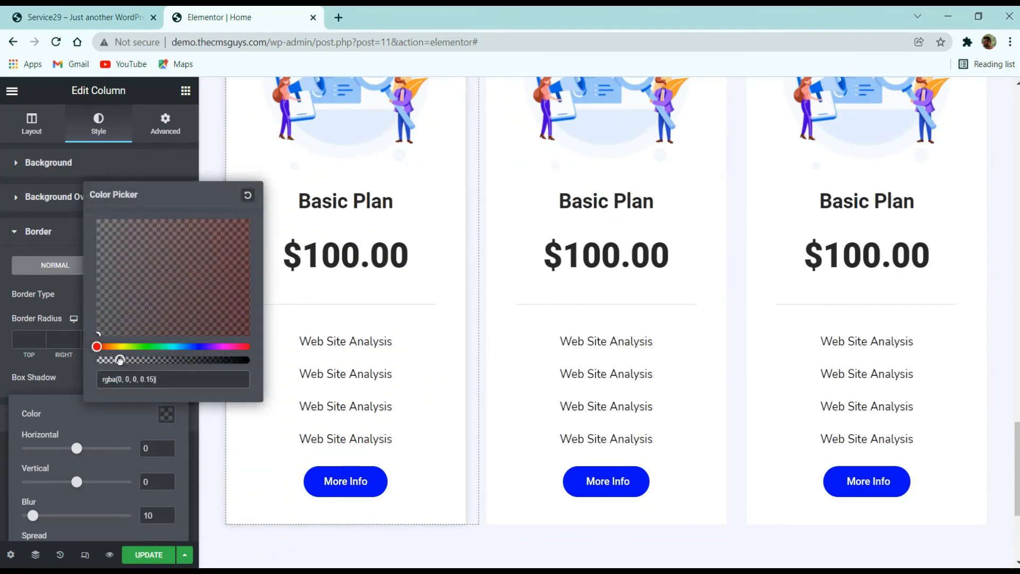
Set the first Basic Plan column's border radius to 20 px on all corners
left_click(40, 340)
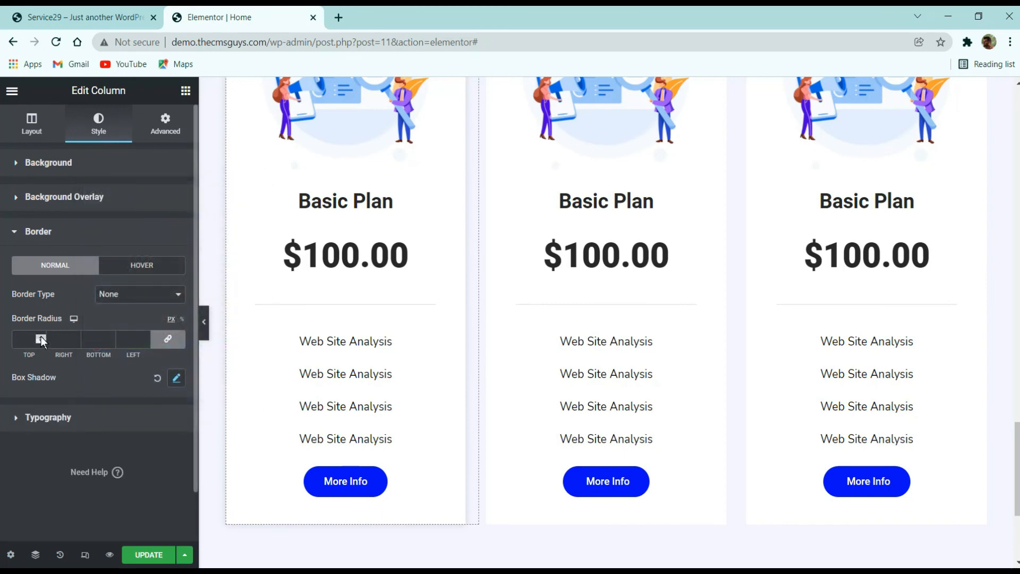
type("2")
key("BackSpace")
type("10")
key("ctrl+a")
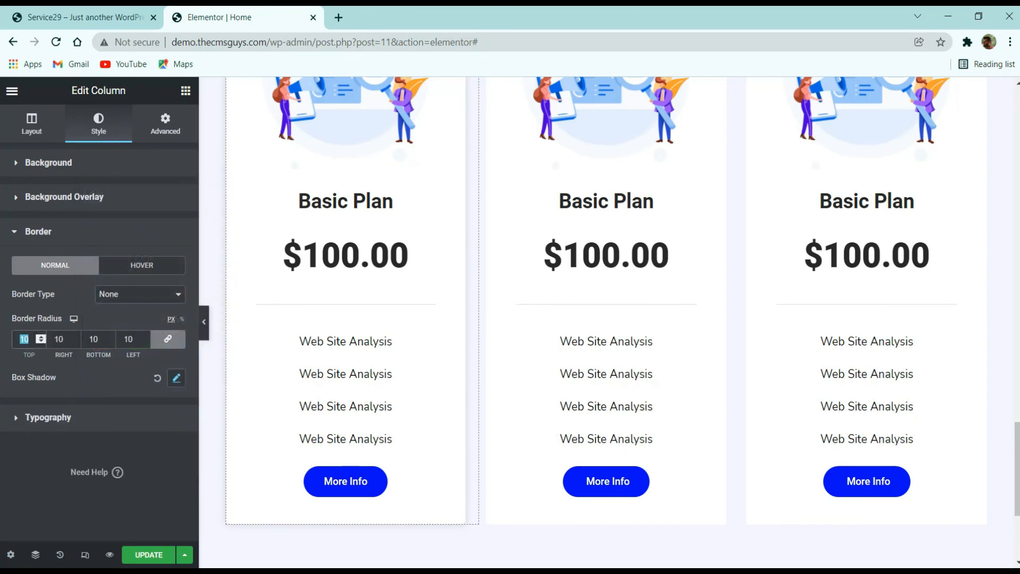
type("25")
key("BackSpace")
key("BackSpace")
Preview the first card's shadow and rounded corners at full width, and update the page
left_click(206, 323)
scroll(486, 285, "up", 5)
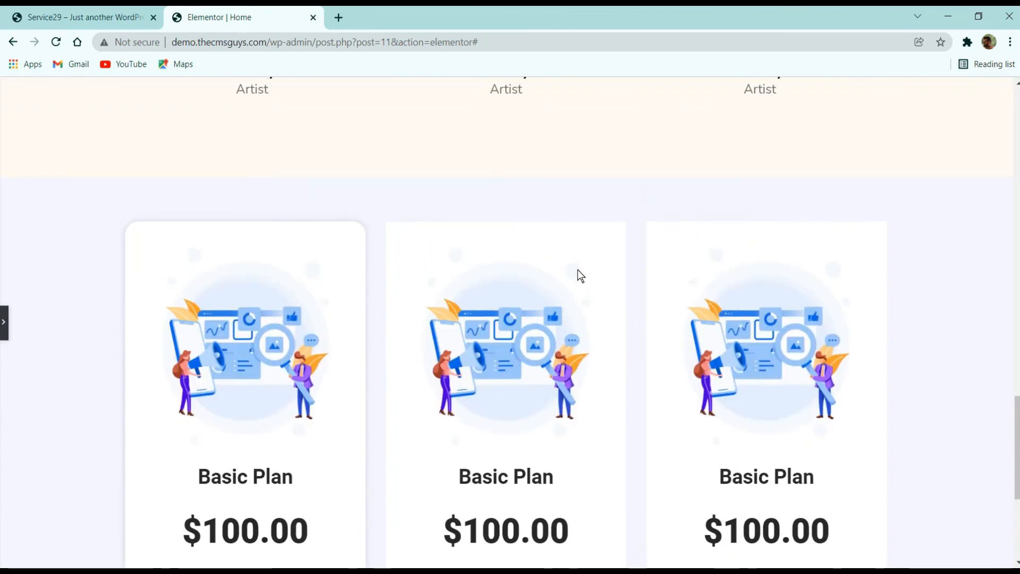
scroll(483, 268, "down", 5)
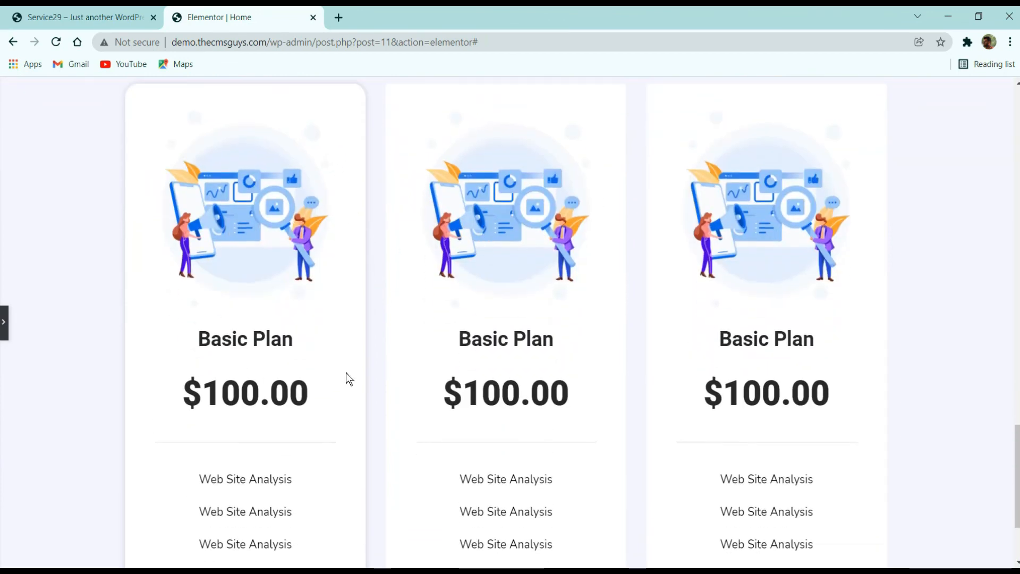
scroll(212, 372, "up", 3)
scroll(431, 235, "up", 3)
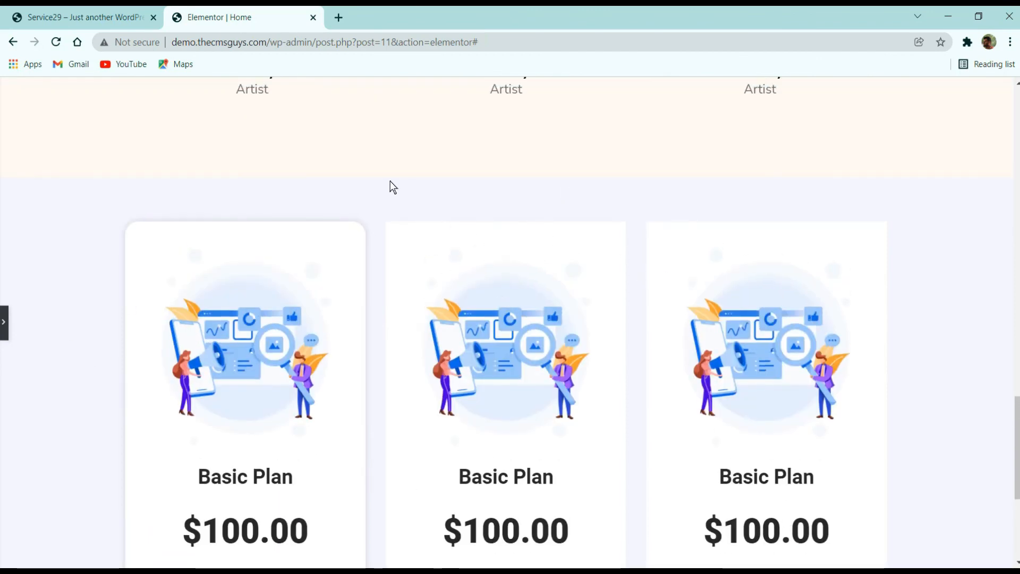
left_click(3, 323)
left_click(149, 557)
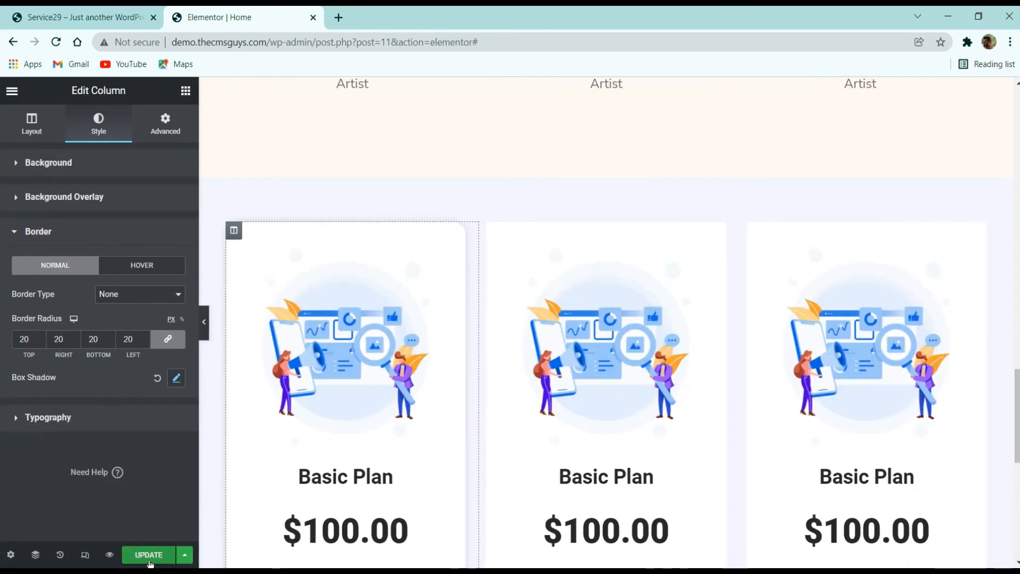
Switch to the Service29 reference site and examine the heading area of its pricing plans section
left_click(79, 17)
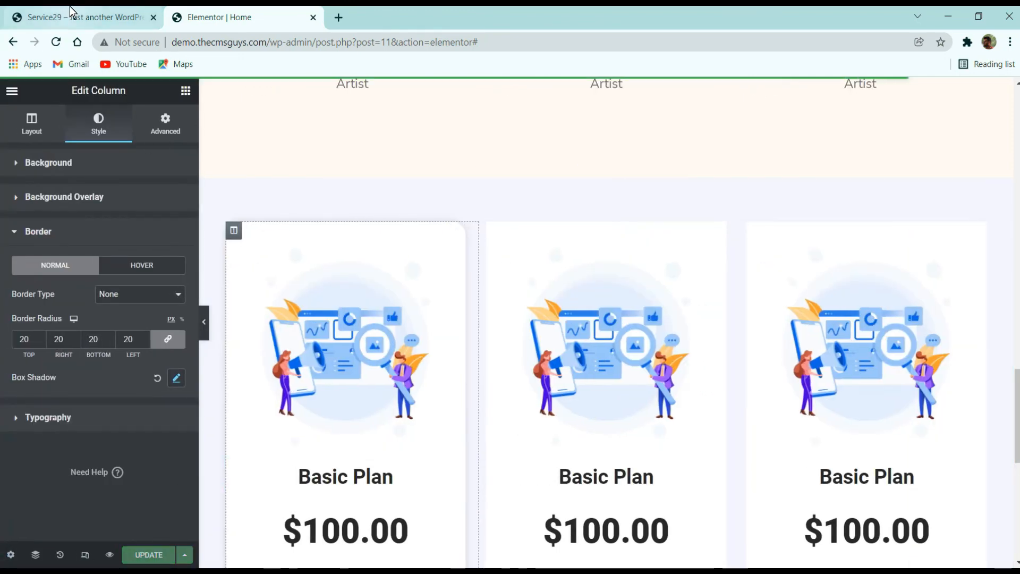
scroll(444, 327, "up", 6)
scroll(445, 325, "up", 1)
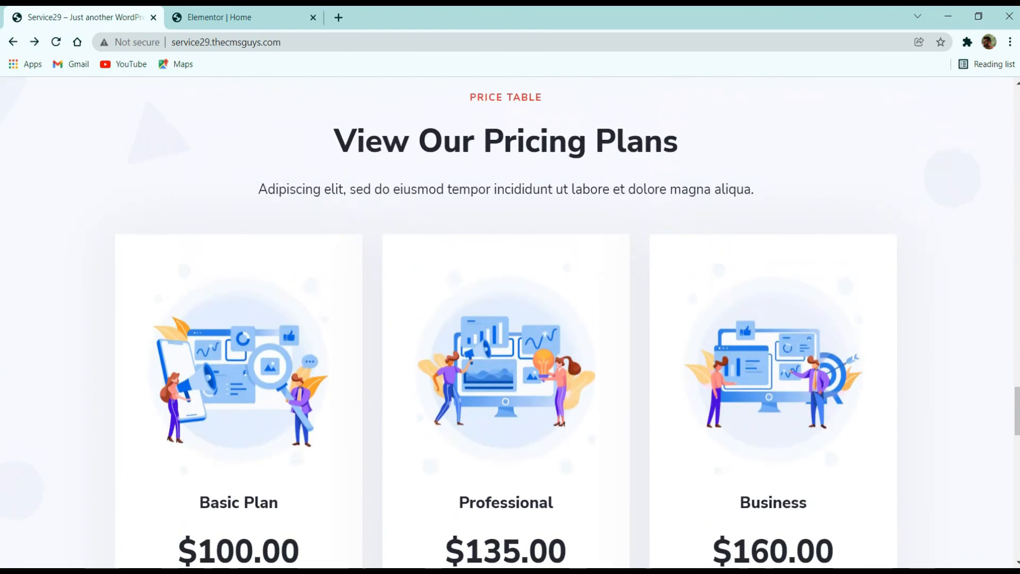